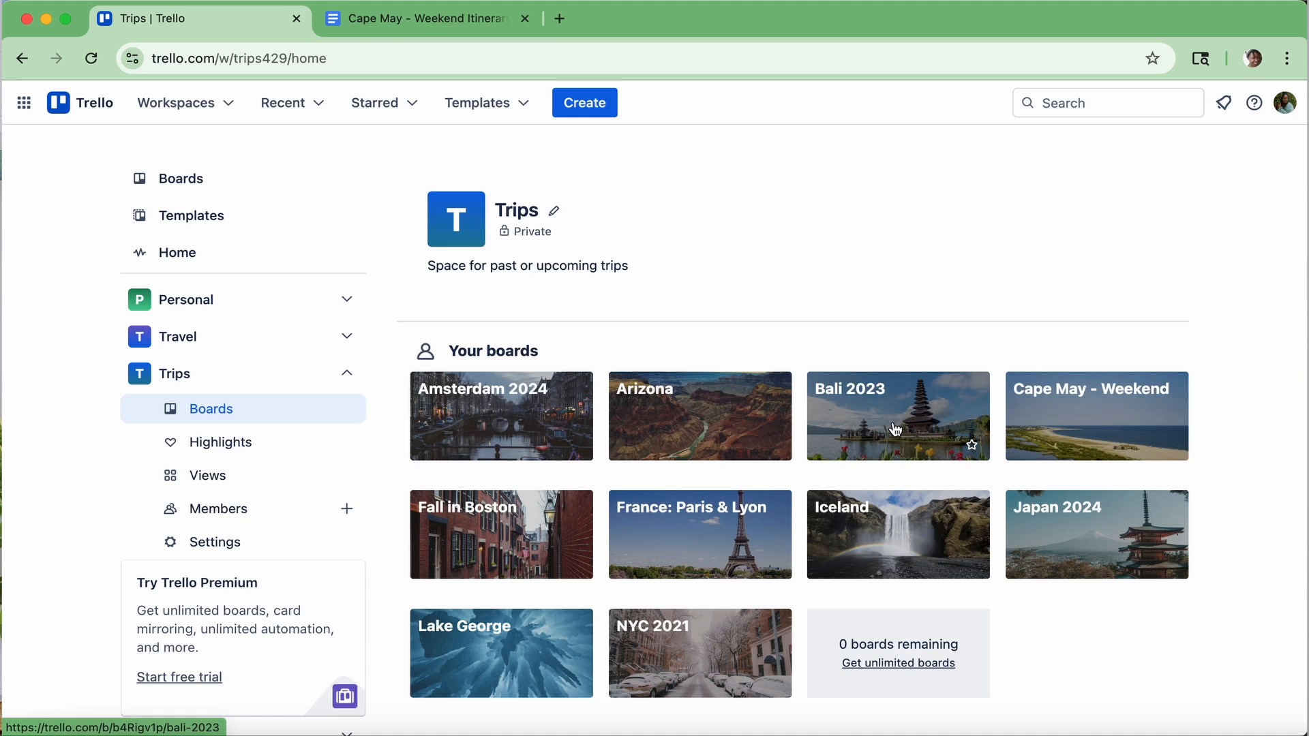
Step: Open the Bali 2023 board and look through its day-by-day itinerary lists from Day 0: Arrival to Day 6: Nusa Penida
click(902, 437)
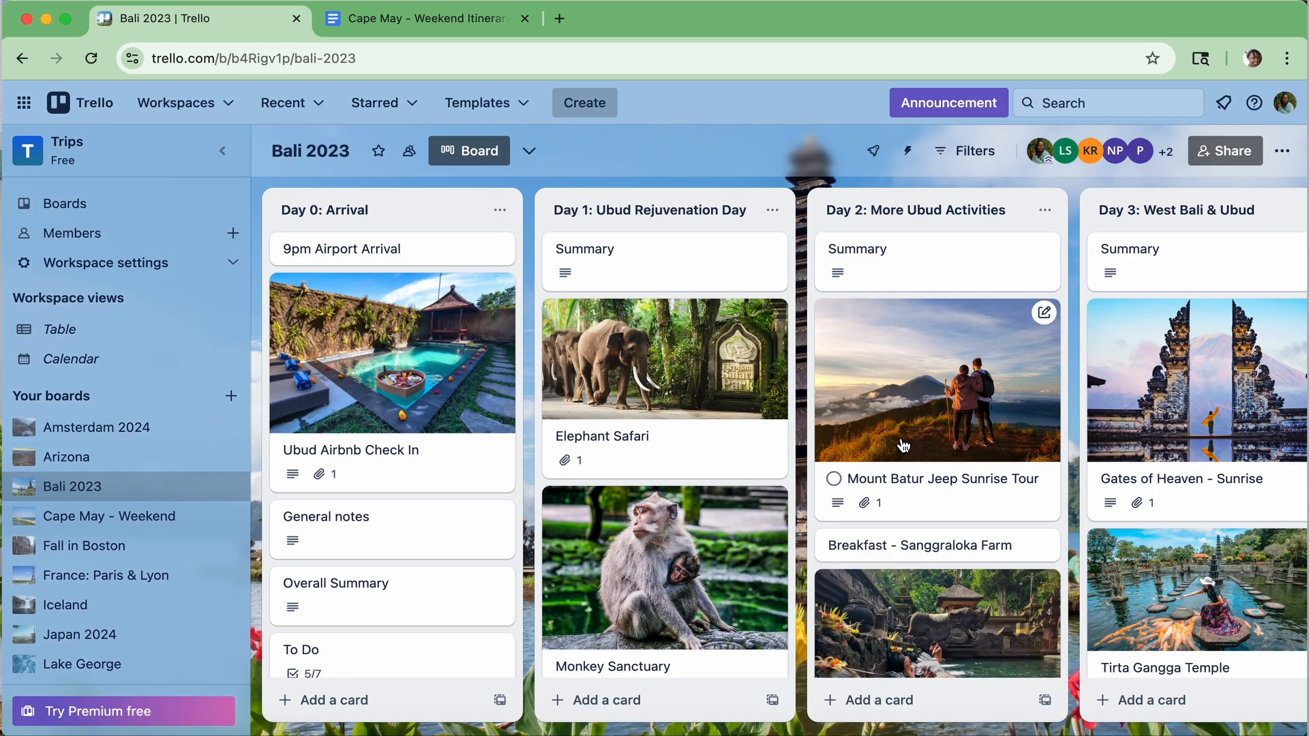
scroll(903, 446, right, 5)
scroll(903, 446, right, 4)
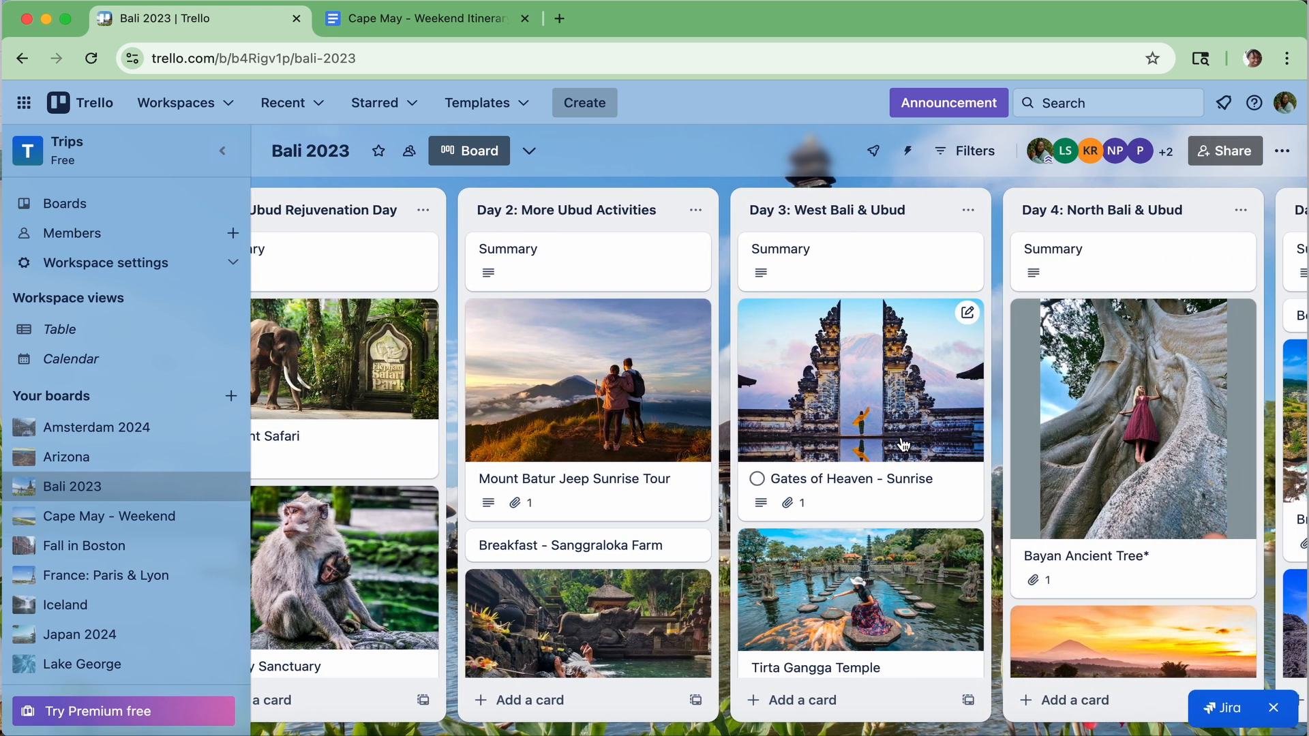
scroll(902, 446, left, 5)
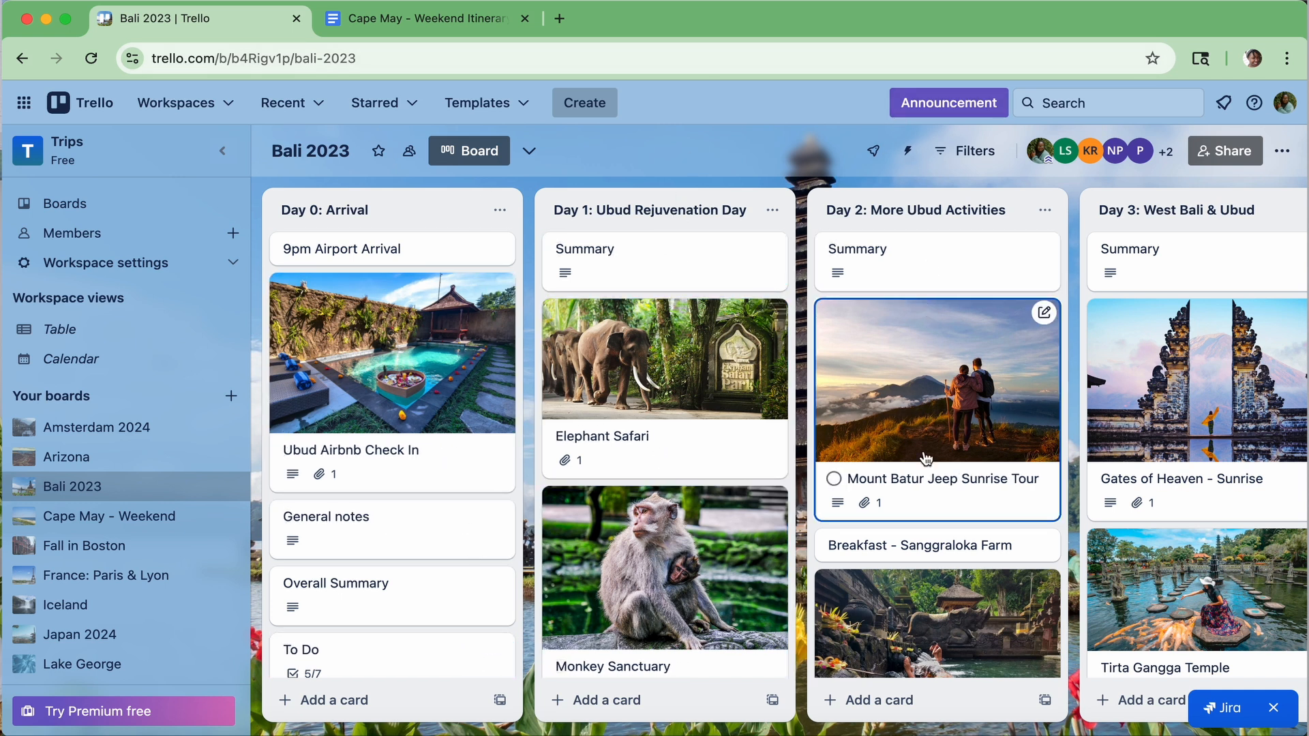
scroll(388, 624, down, 1)
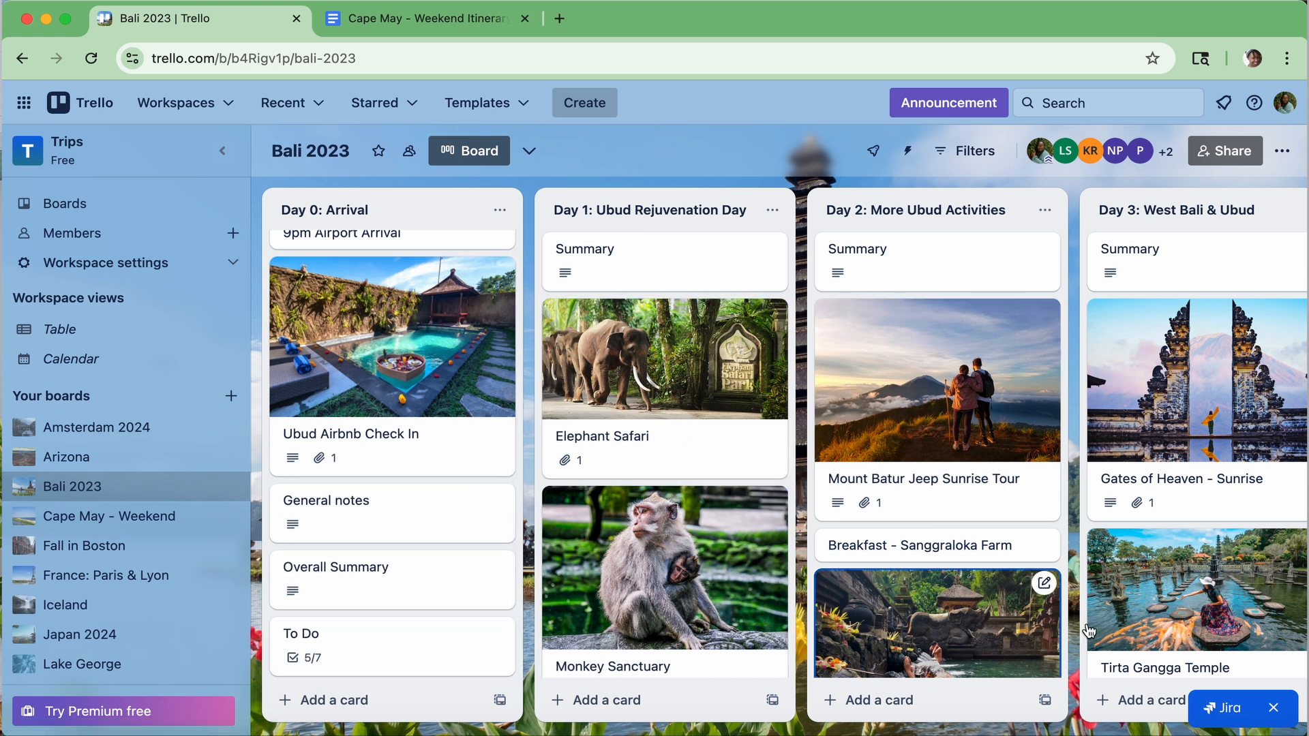
scroll(1180, 269, right, 10)
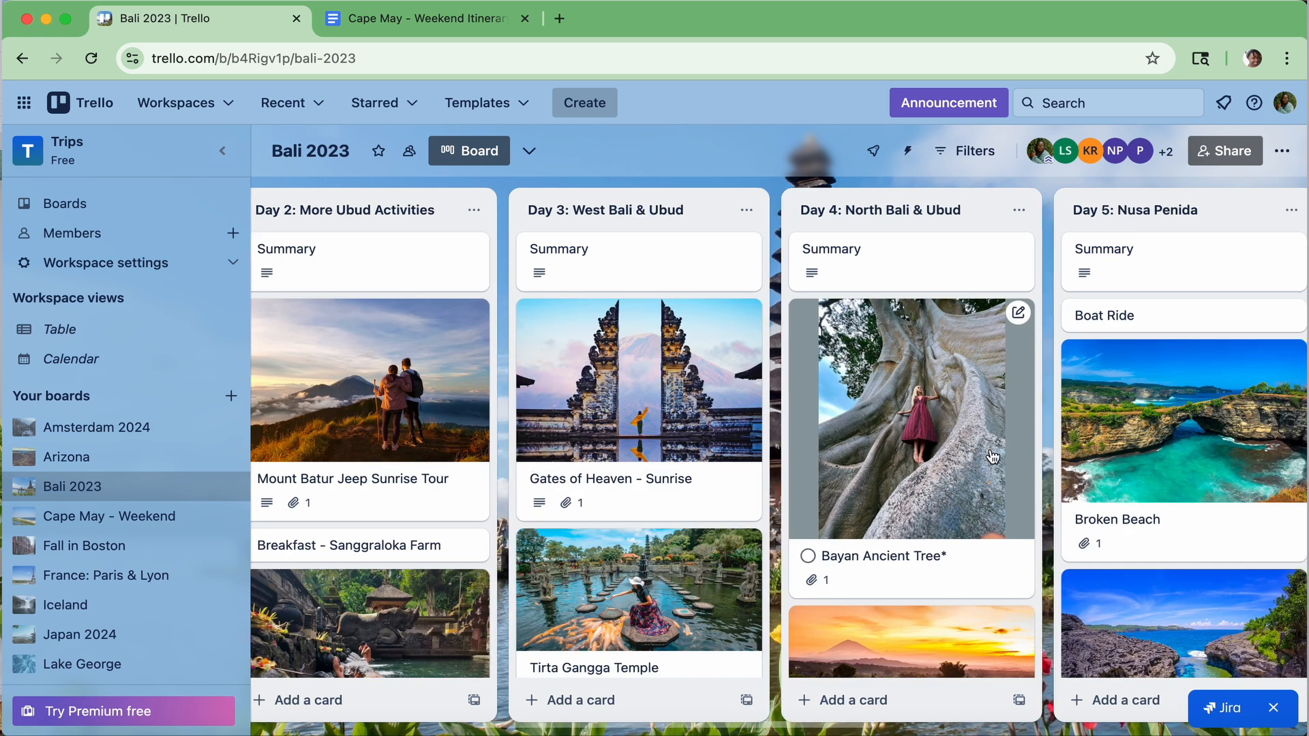
scroll(993, 457, right, 3)
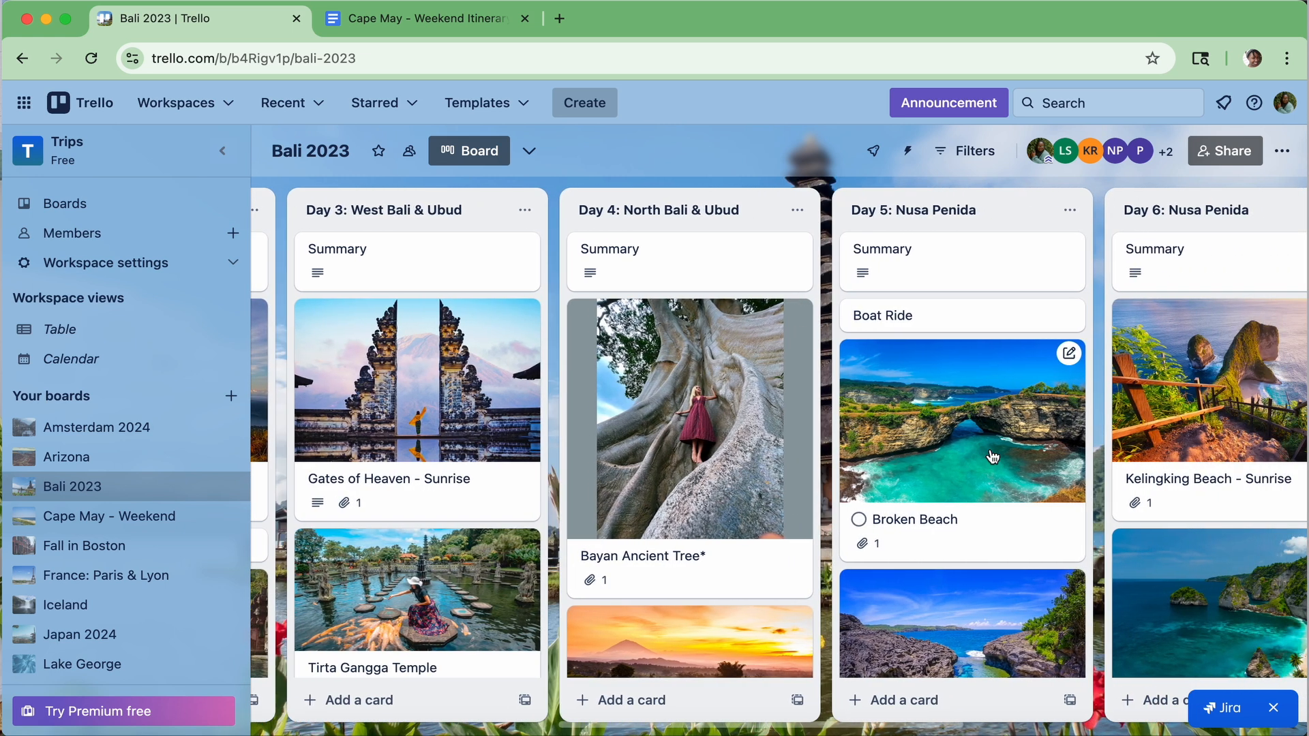
scroll(992, 456, right, 2)
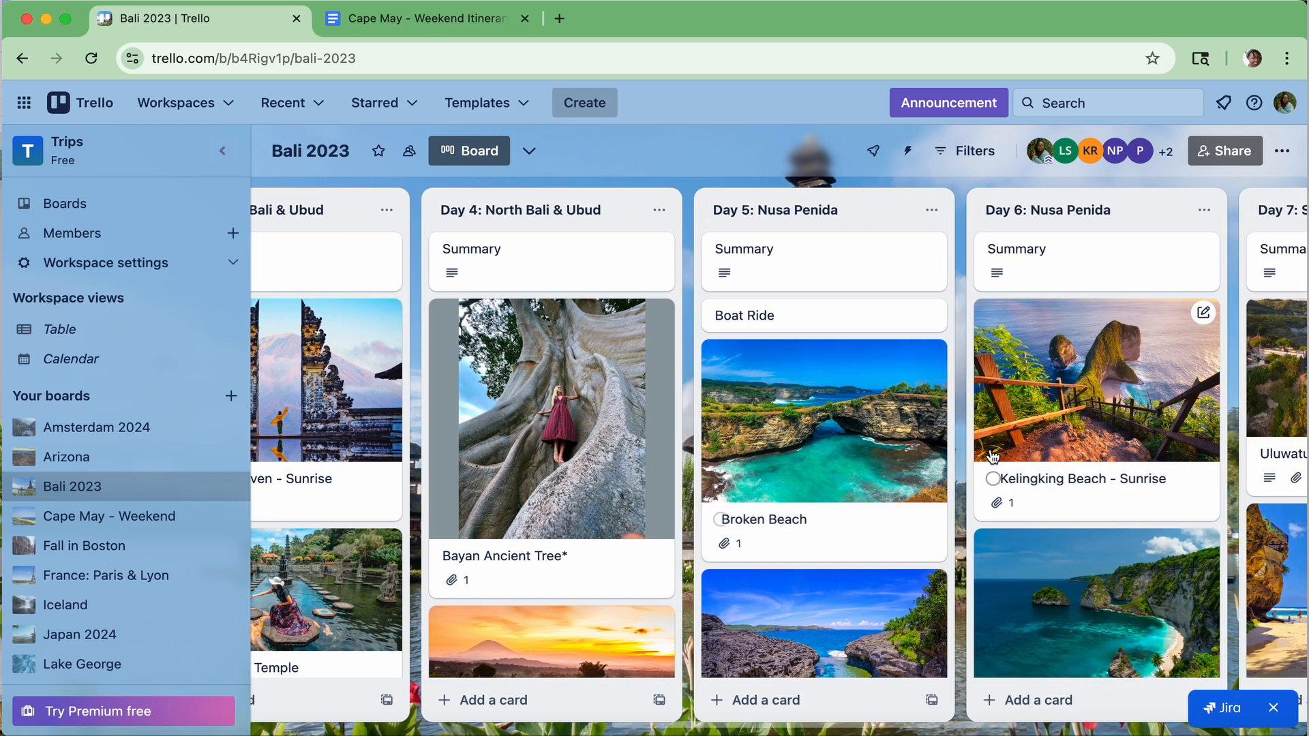
scroll(923, 295, left, 7)
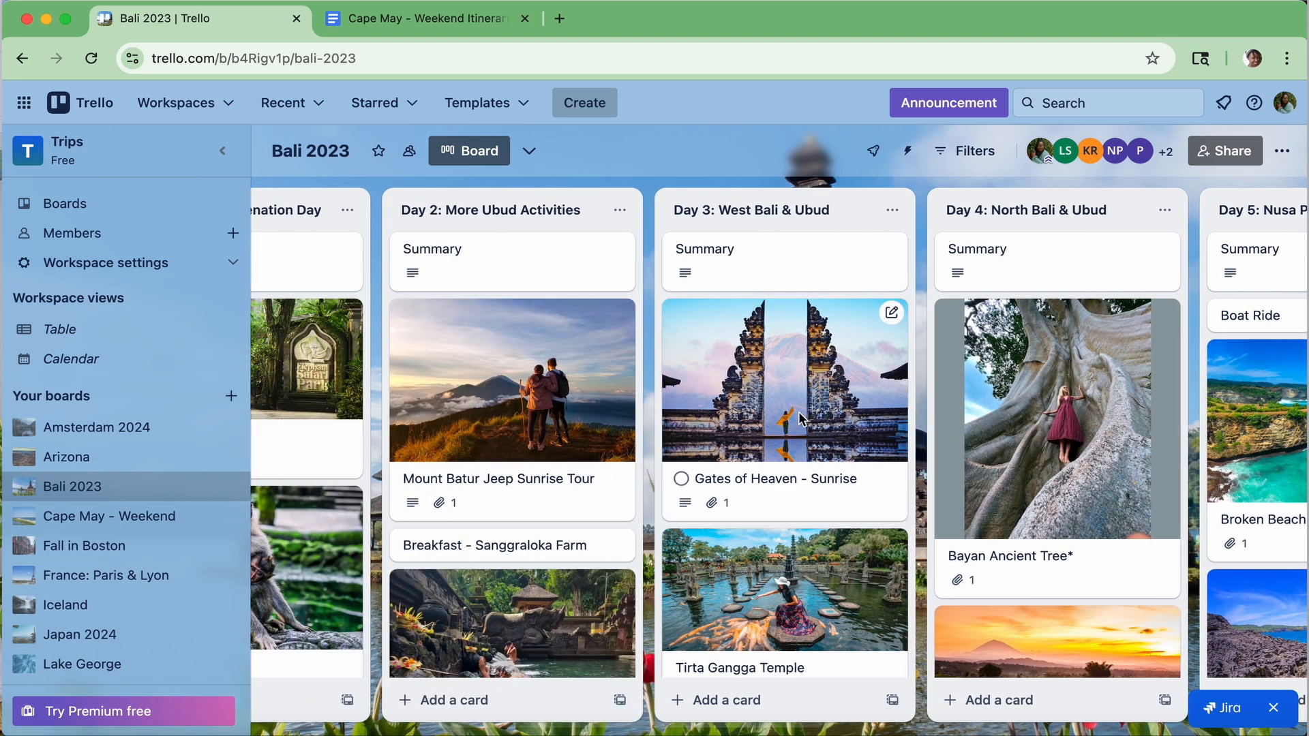
Step: Review the Gates of Heaven - Sunrise card's details and the To Do card's Trip Preparation checklist
click(799, 417)
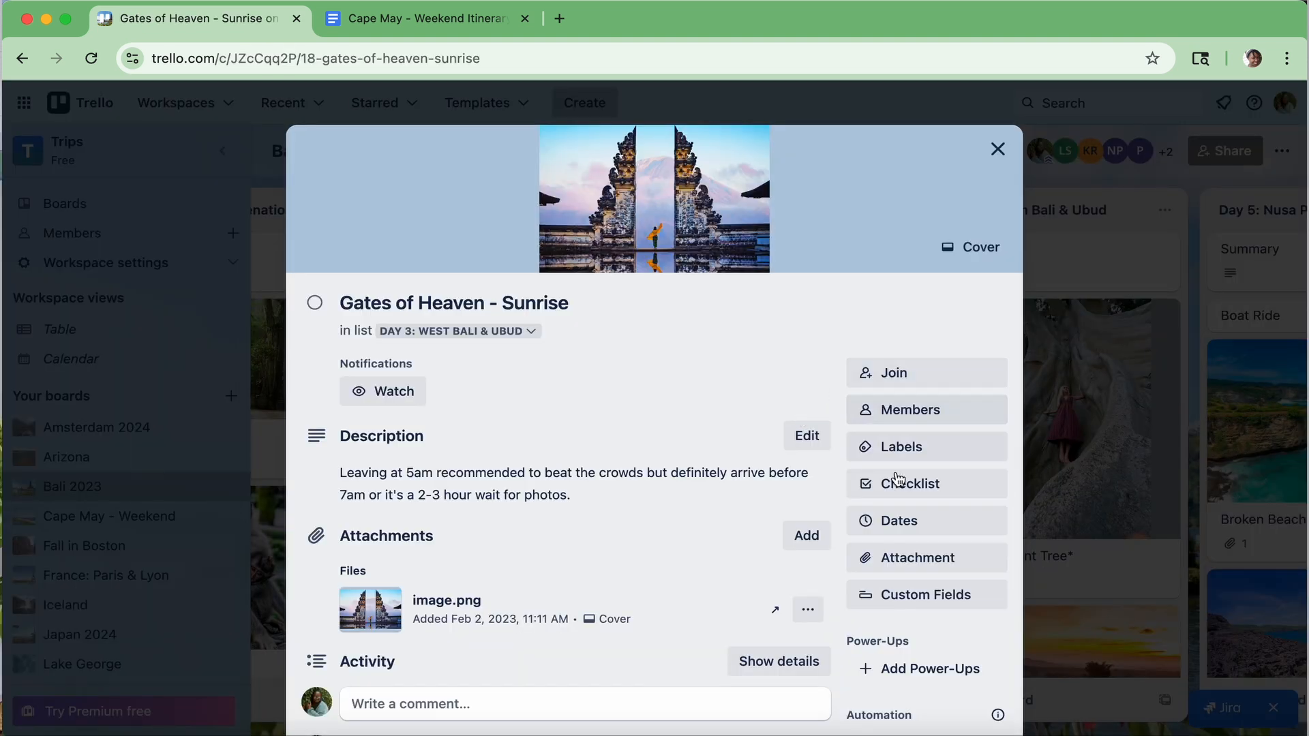
scroll(898, 539, down, 2)
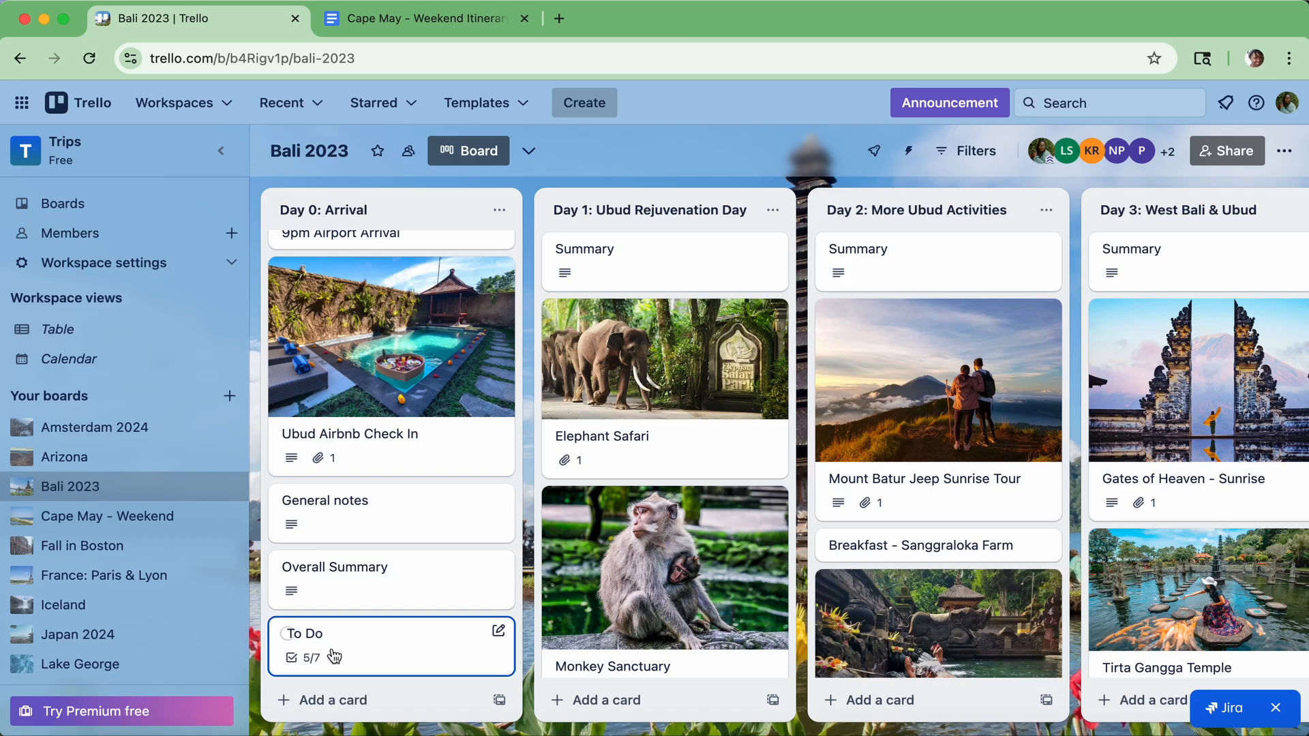
click(342, 654)
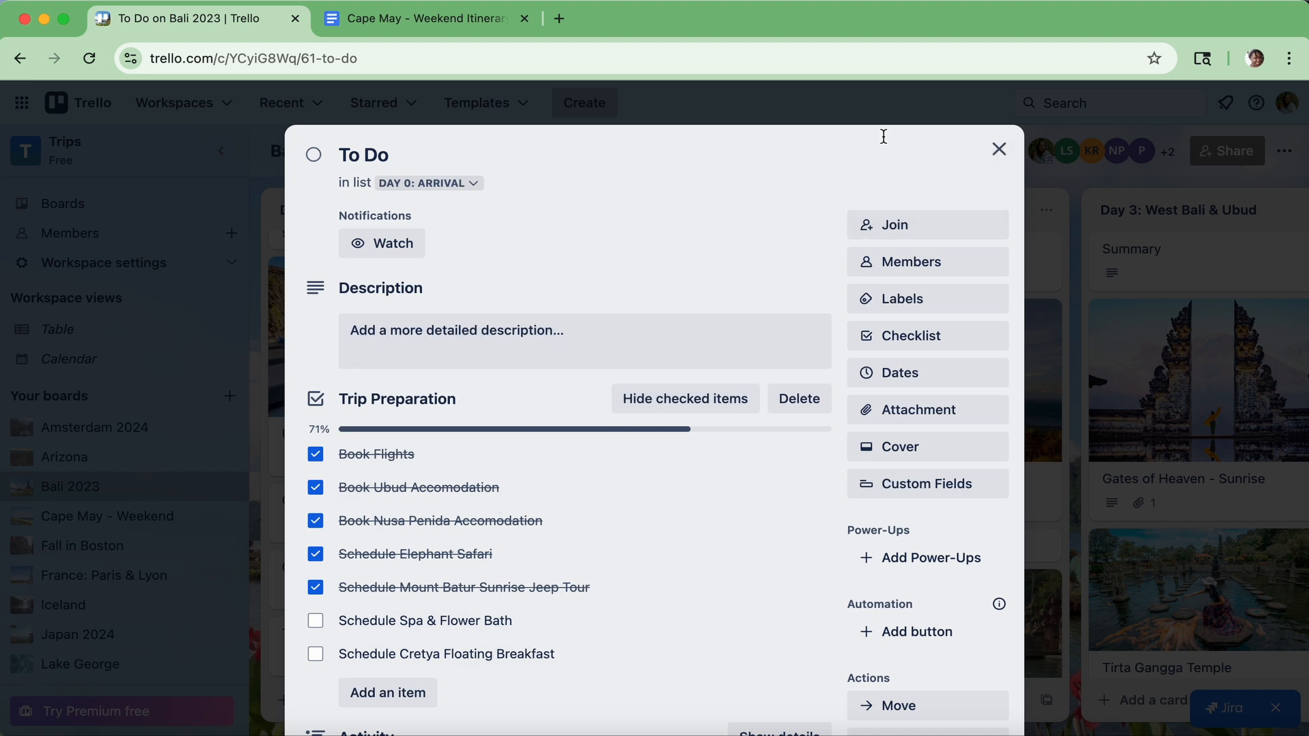
click(998, 148)
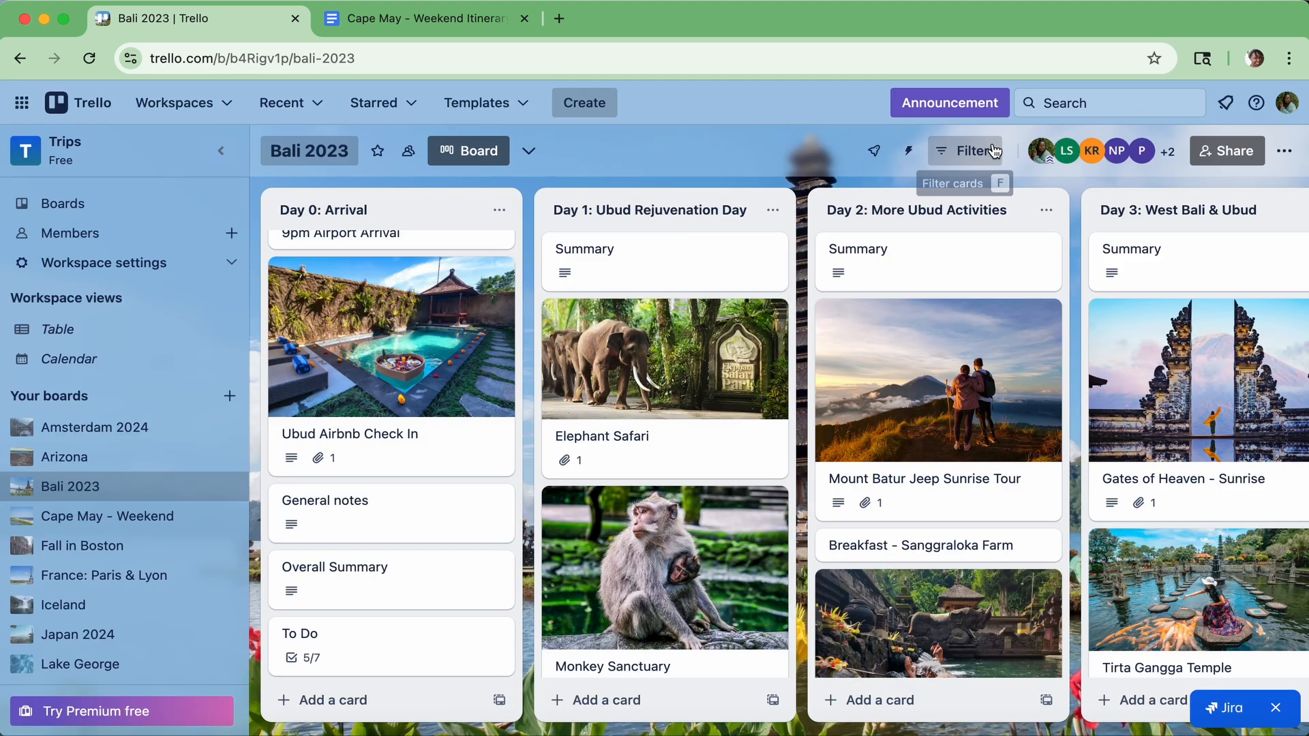
Step: Review the Elephant Safari card's attachments, activity and available actions, and close the card
click(661, 416)
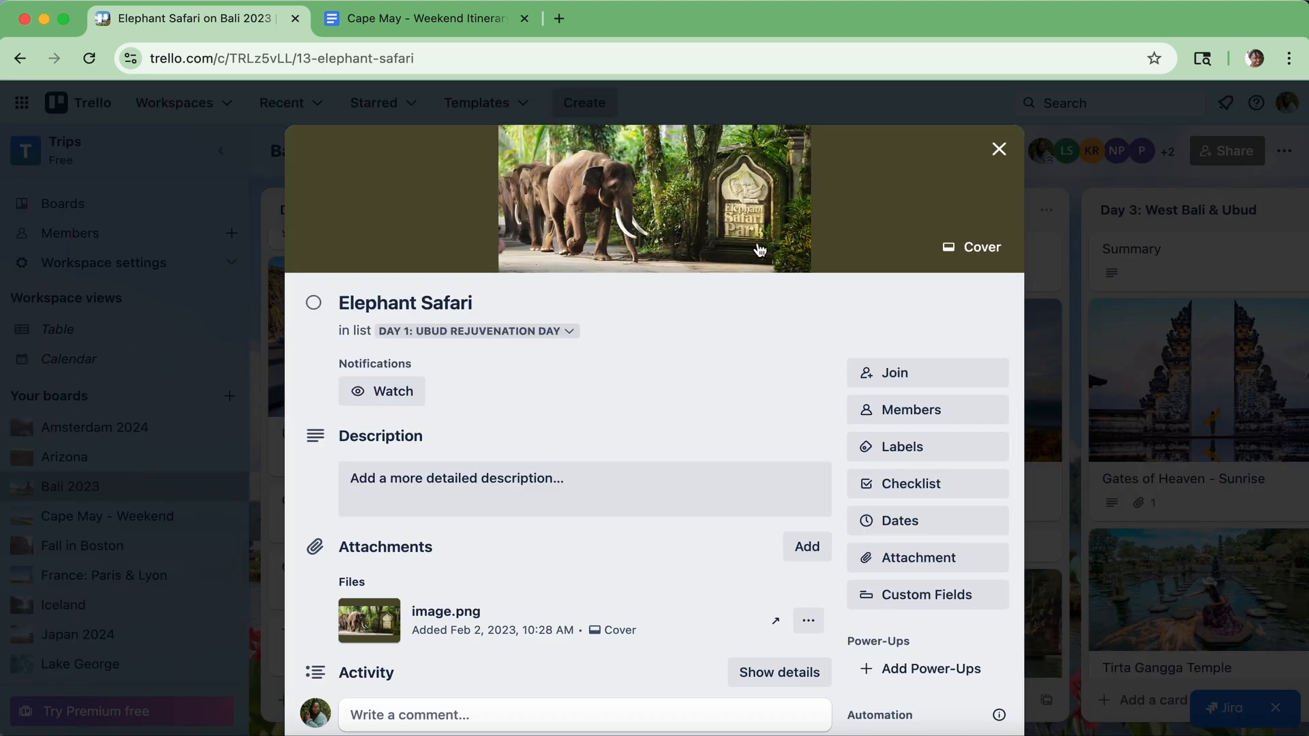
scroll(590, 497, down, 5)
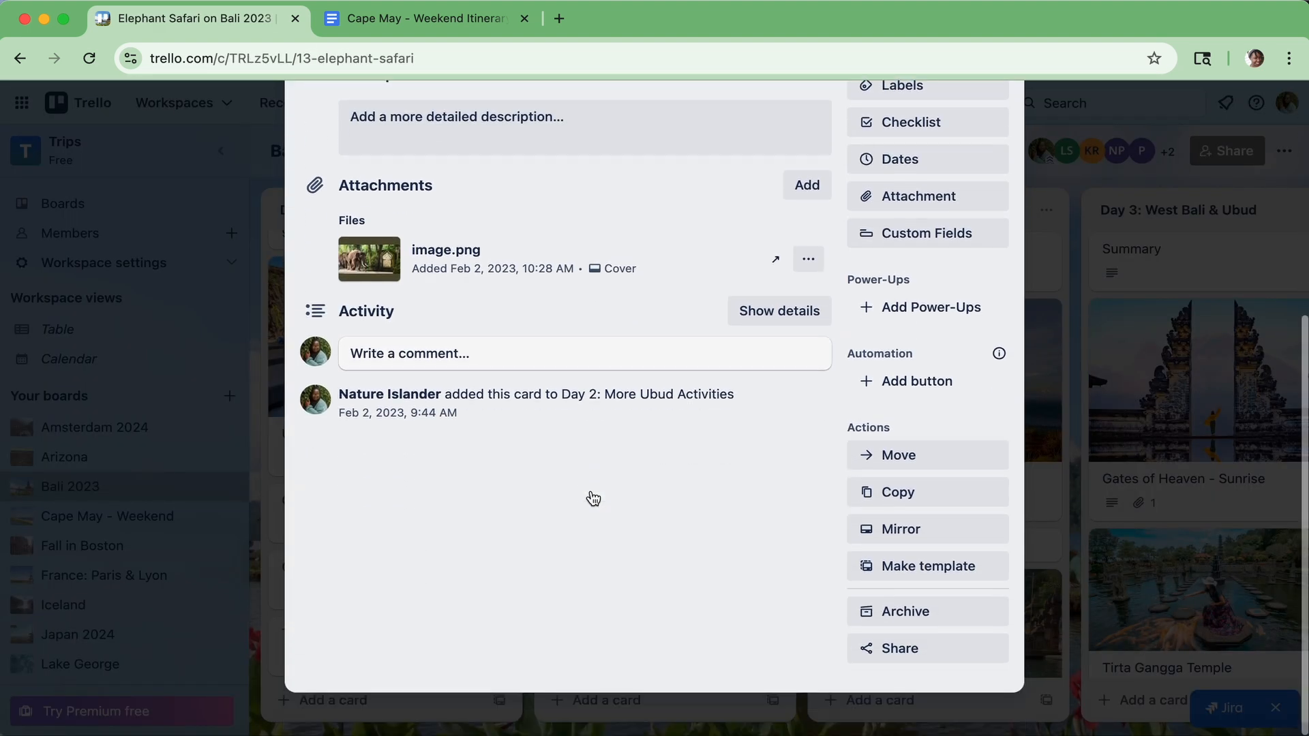
scroll(594, 498, up, 5)
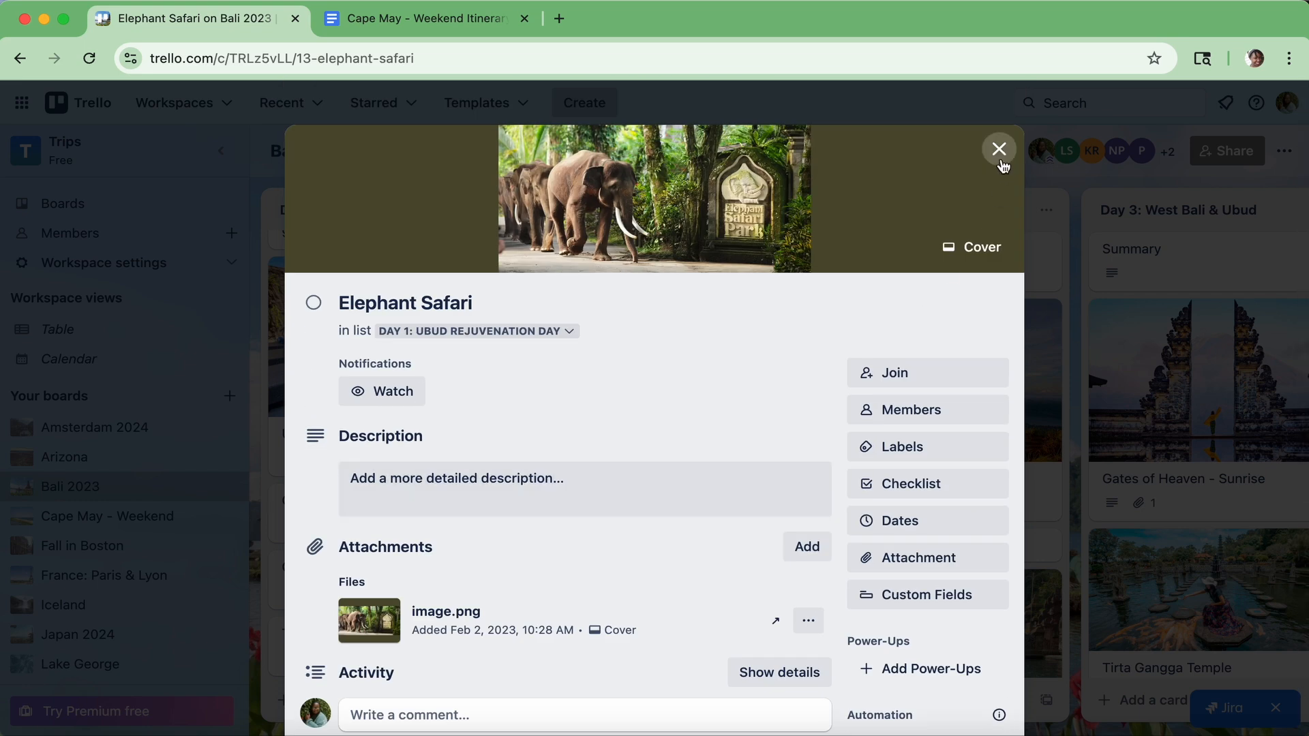
click(999, 151)
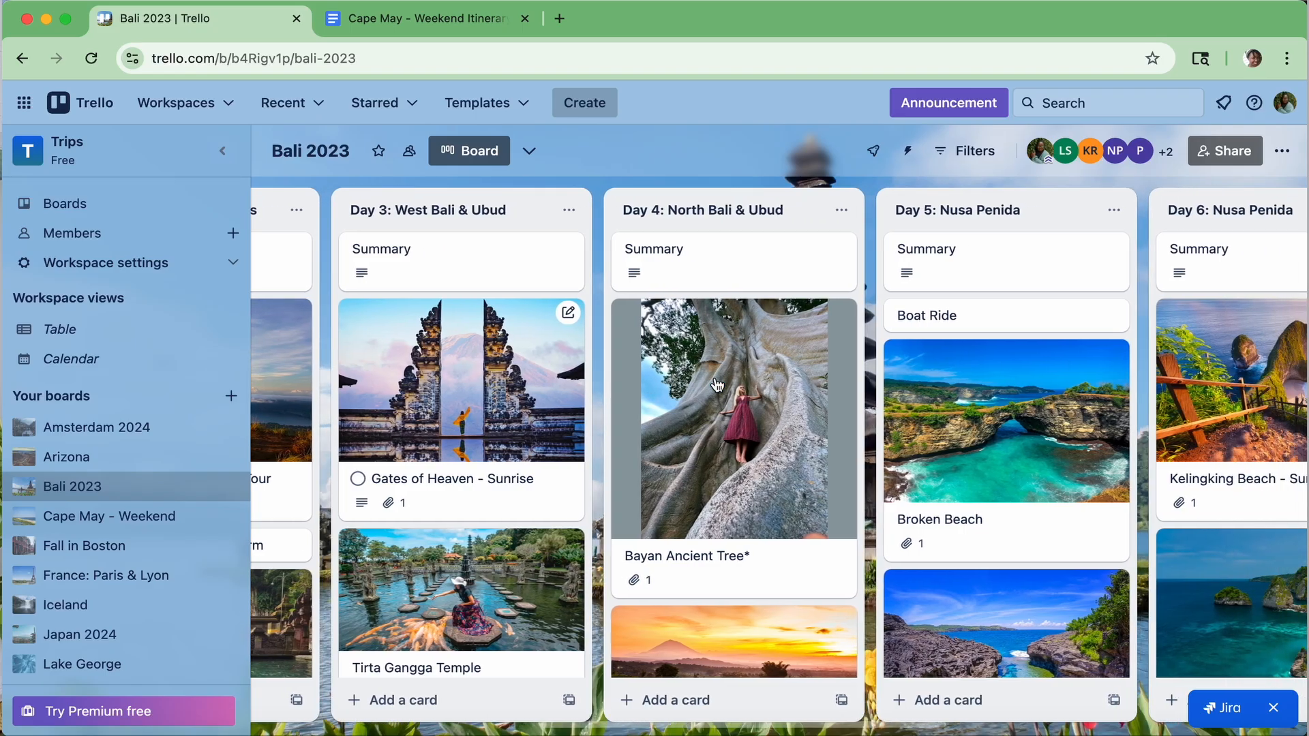
Step: Examine the Bali board's itinerary lists through Day 8: Departure, and go back over the earlier days
scroll(716, 385, right, 4)
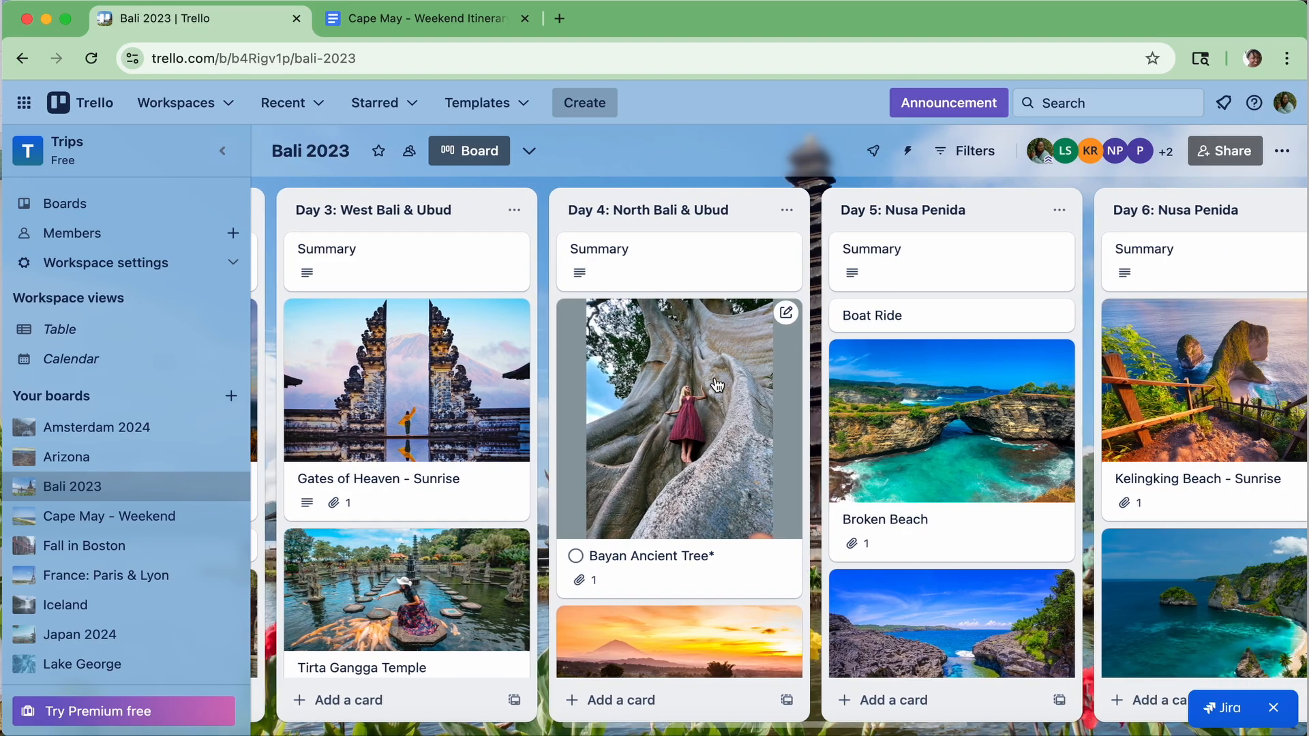
scroll(715, 376, right, 6)
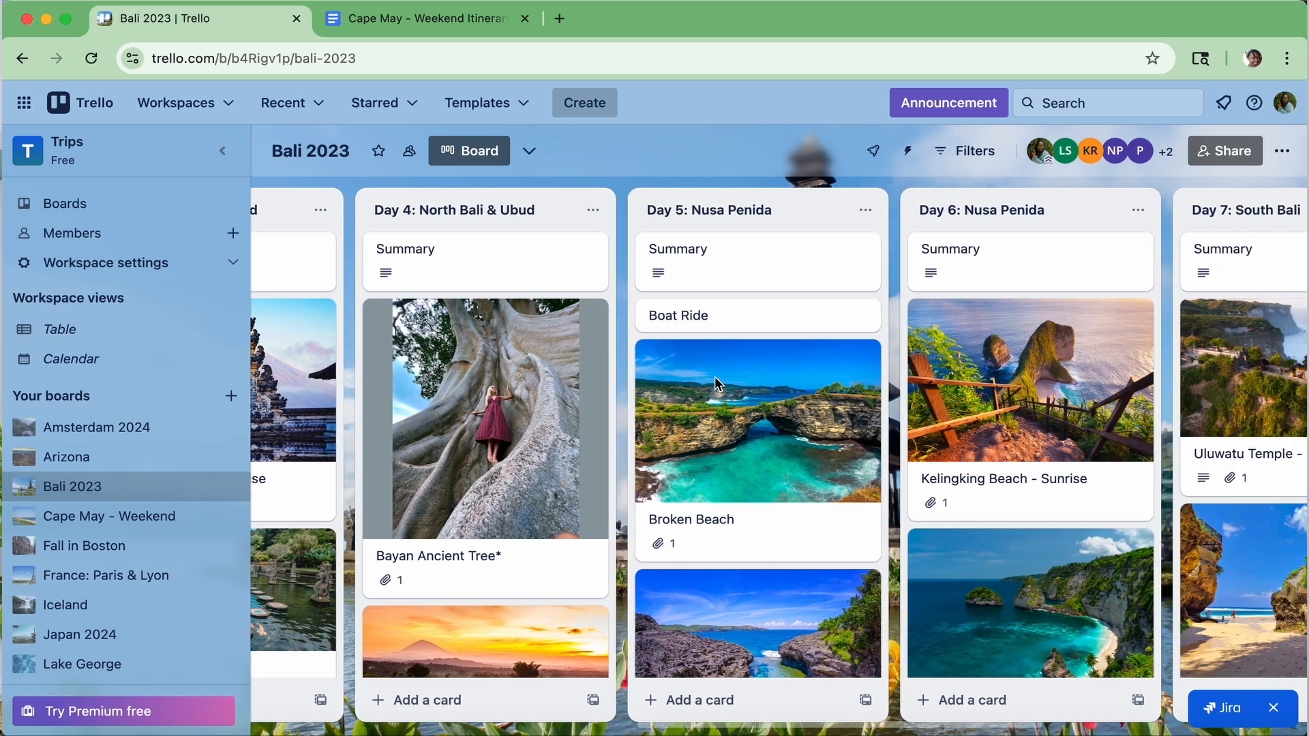
scroll(714, 385, right, 8)
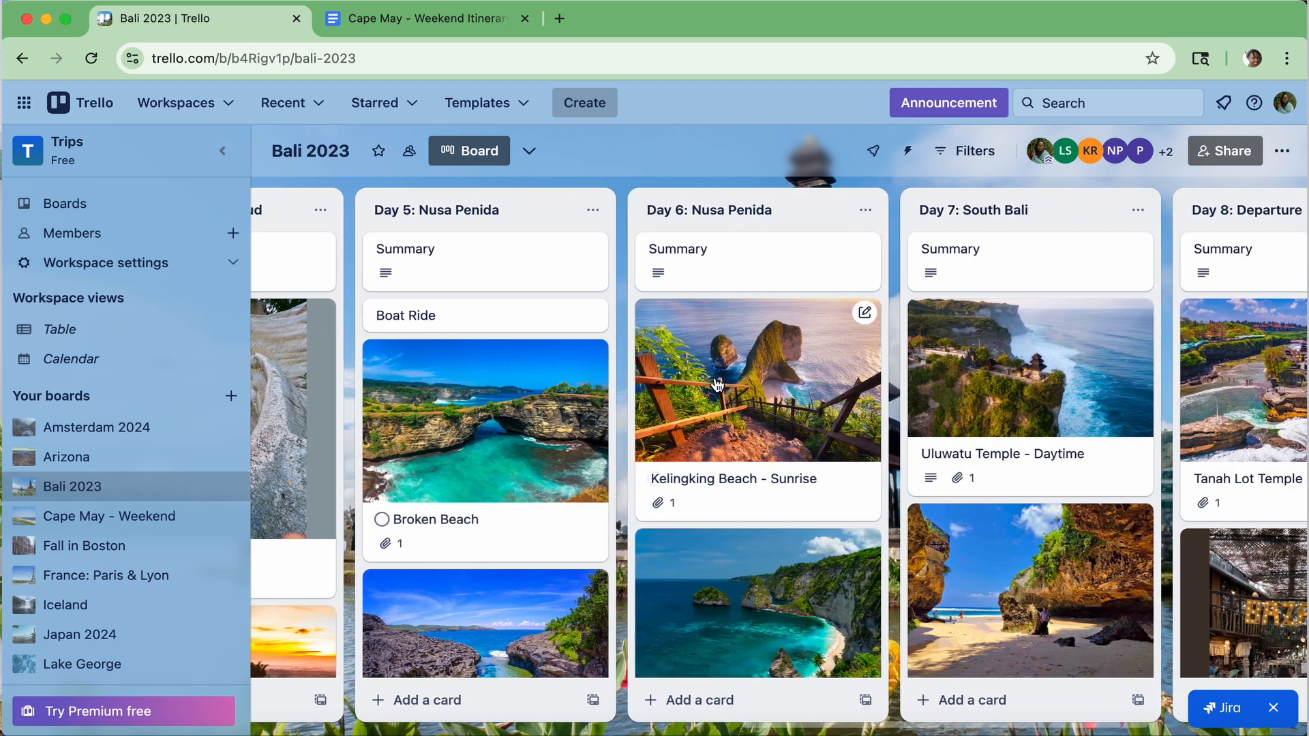
scroll(717, 385, right, 2)
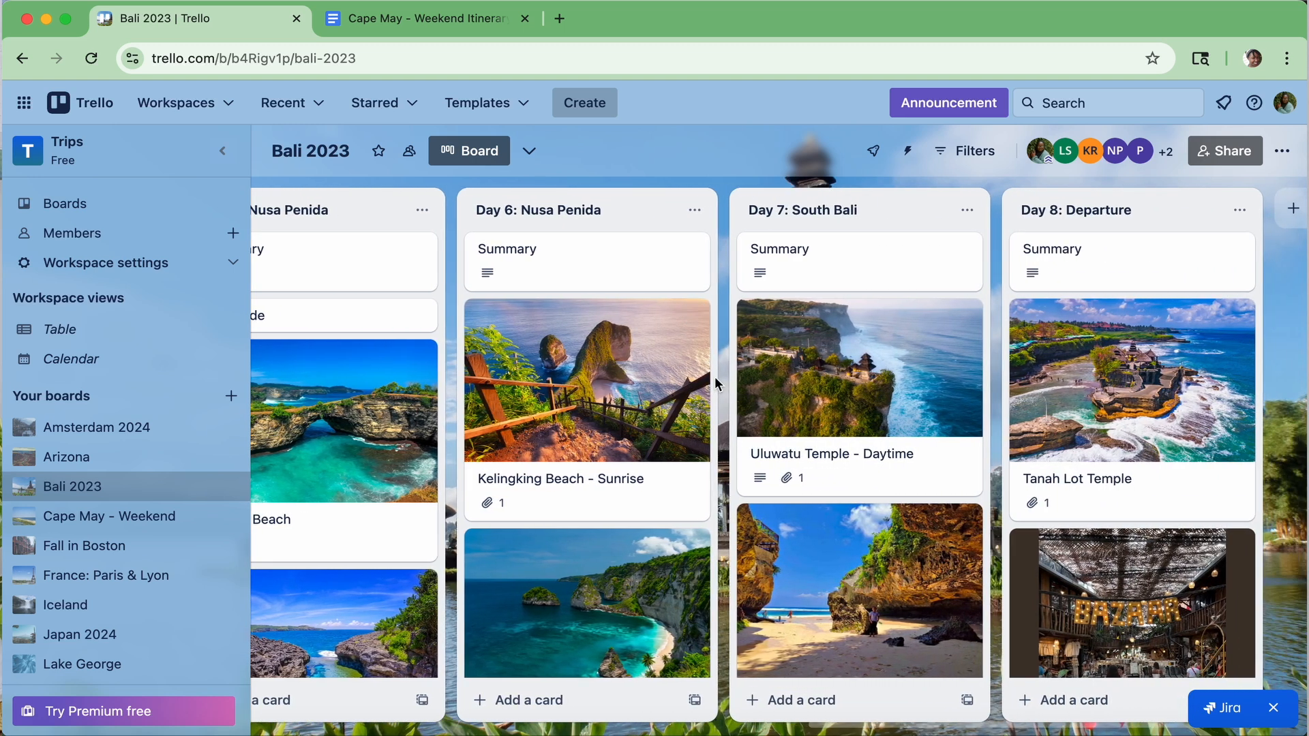
scroll(717, 385, right, 7)
scroll(715, 381, left, 4)
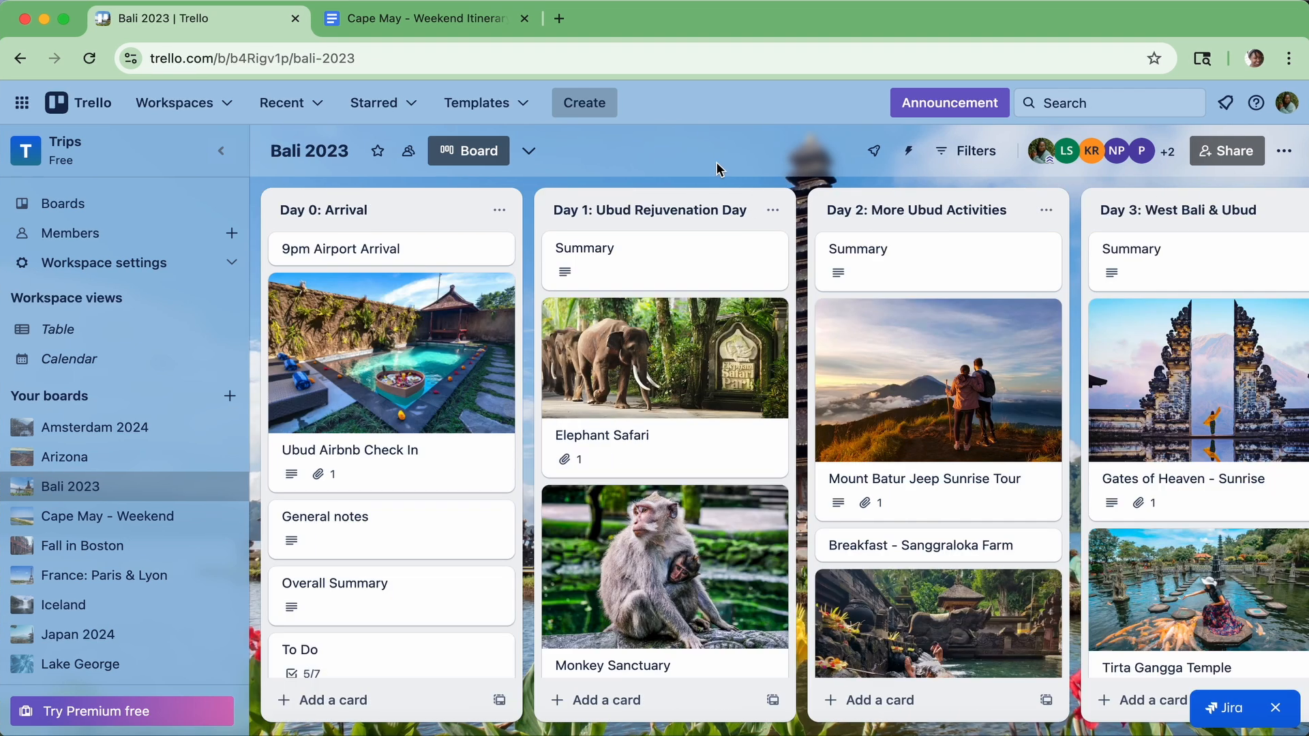
scroll(729, 374, right, 3)
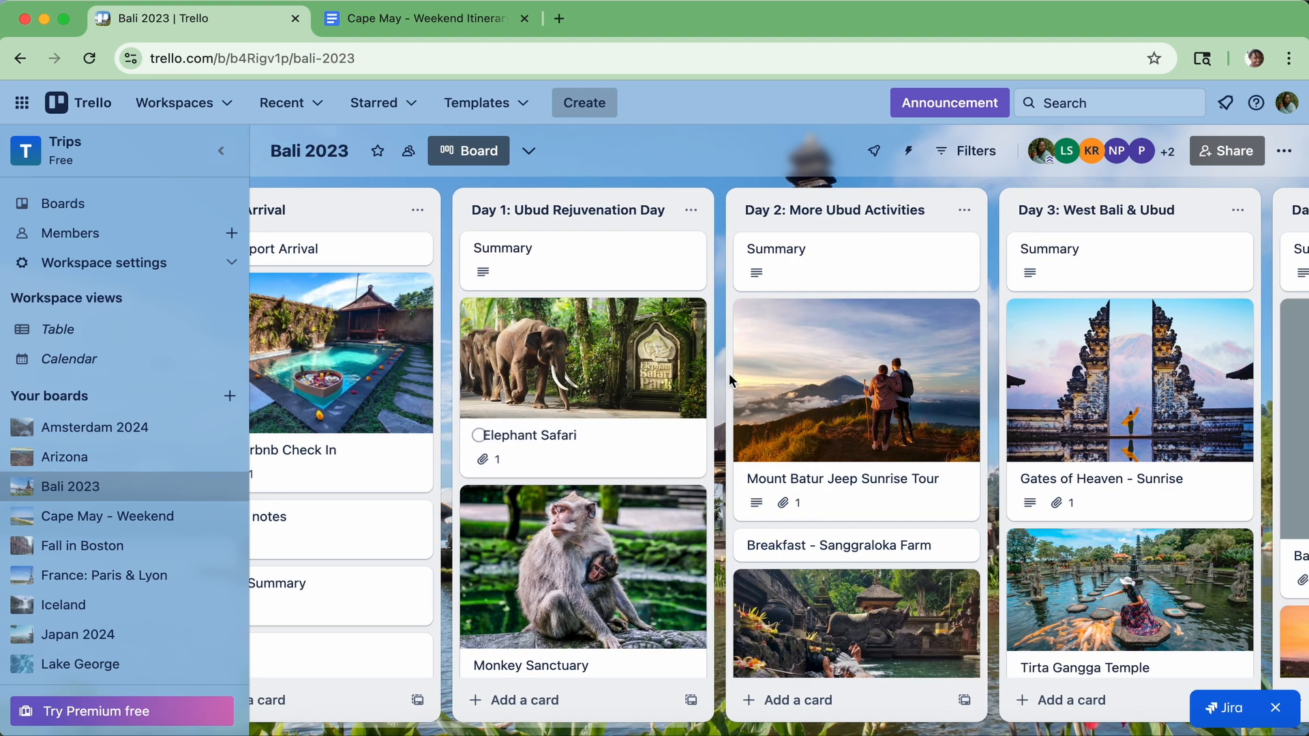
scroll(729, 374, right, 5)
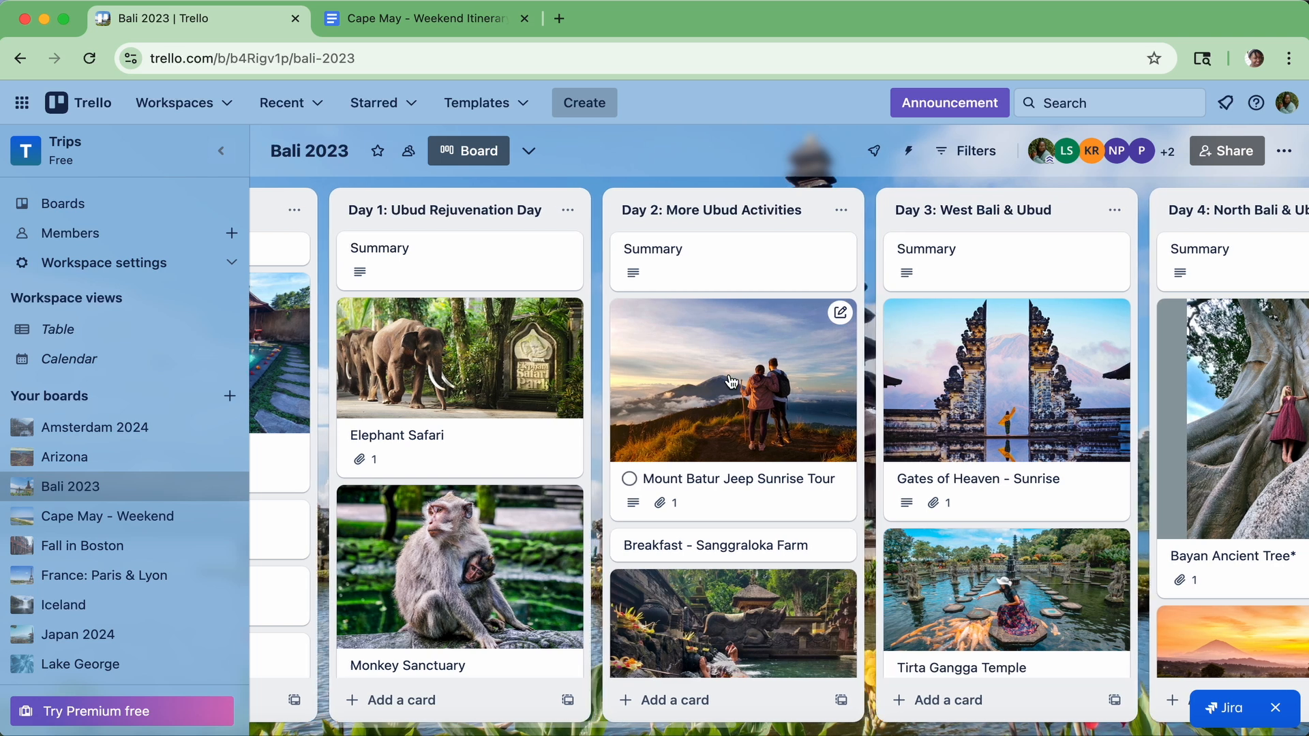
scroll(731, 382, right, 1)
scroll(717, 385, right, 5)
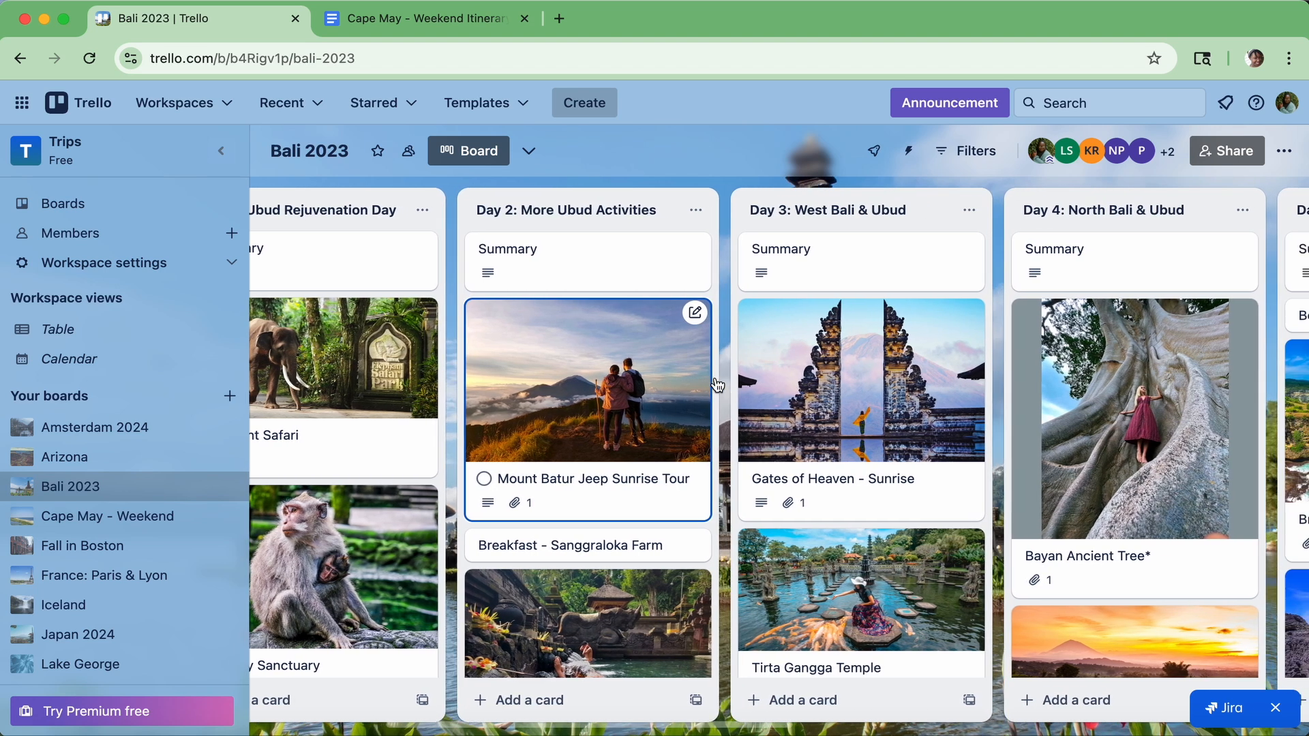
scroll(718, 385, right, 7)
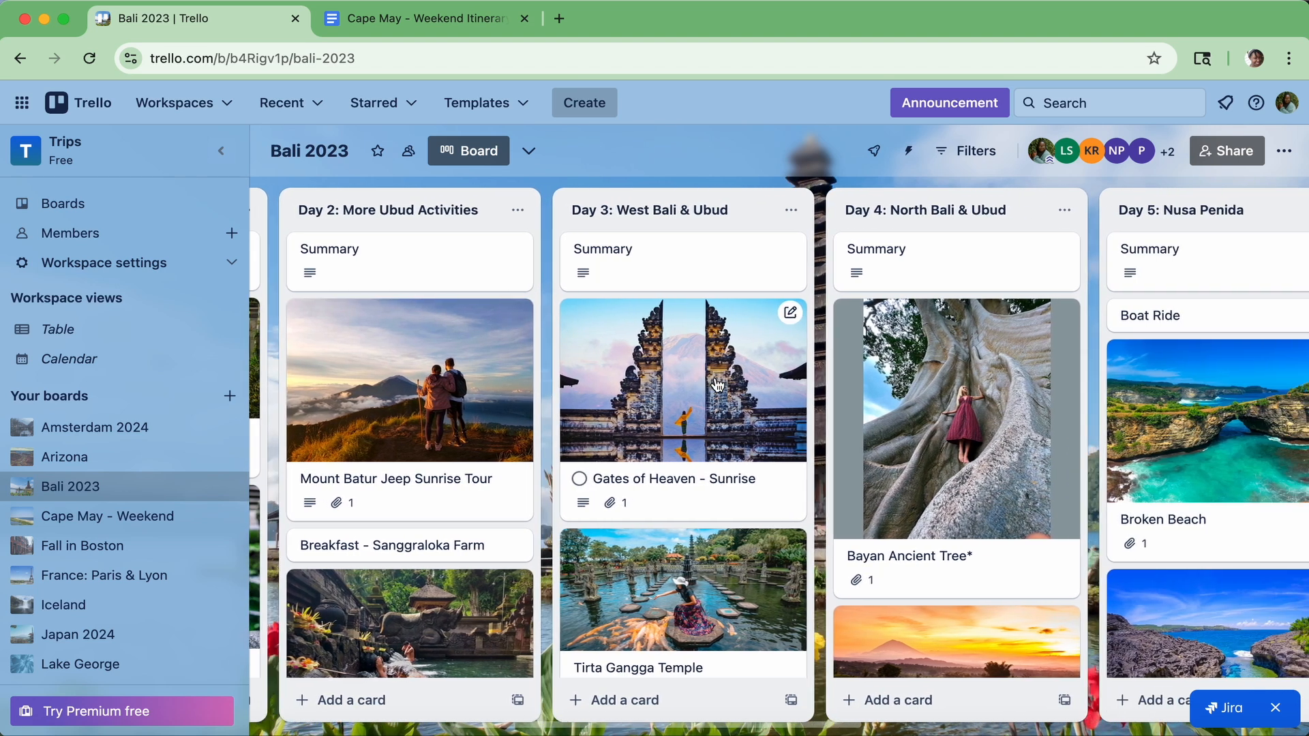
scroll(717, 385, left, 17)
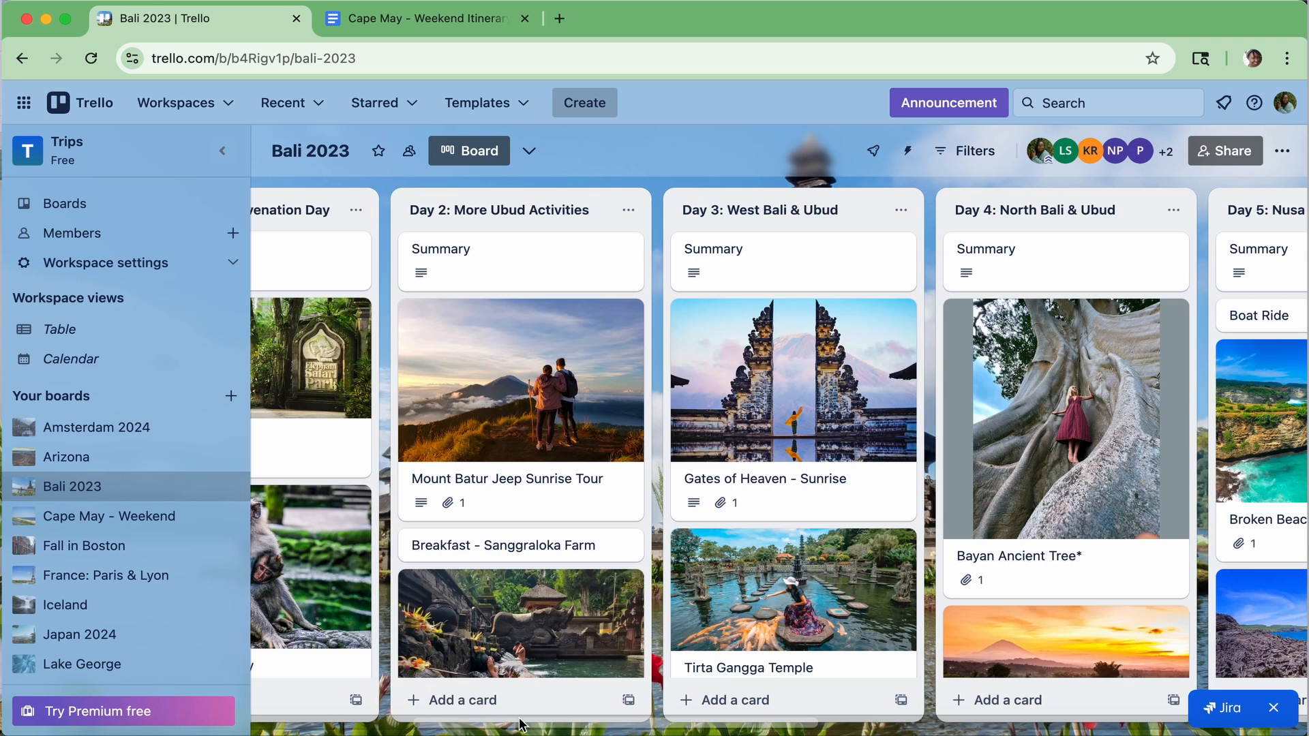
scroll(523, 725, left, 6)
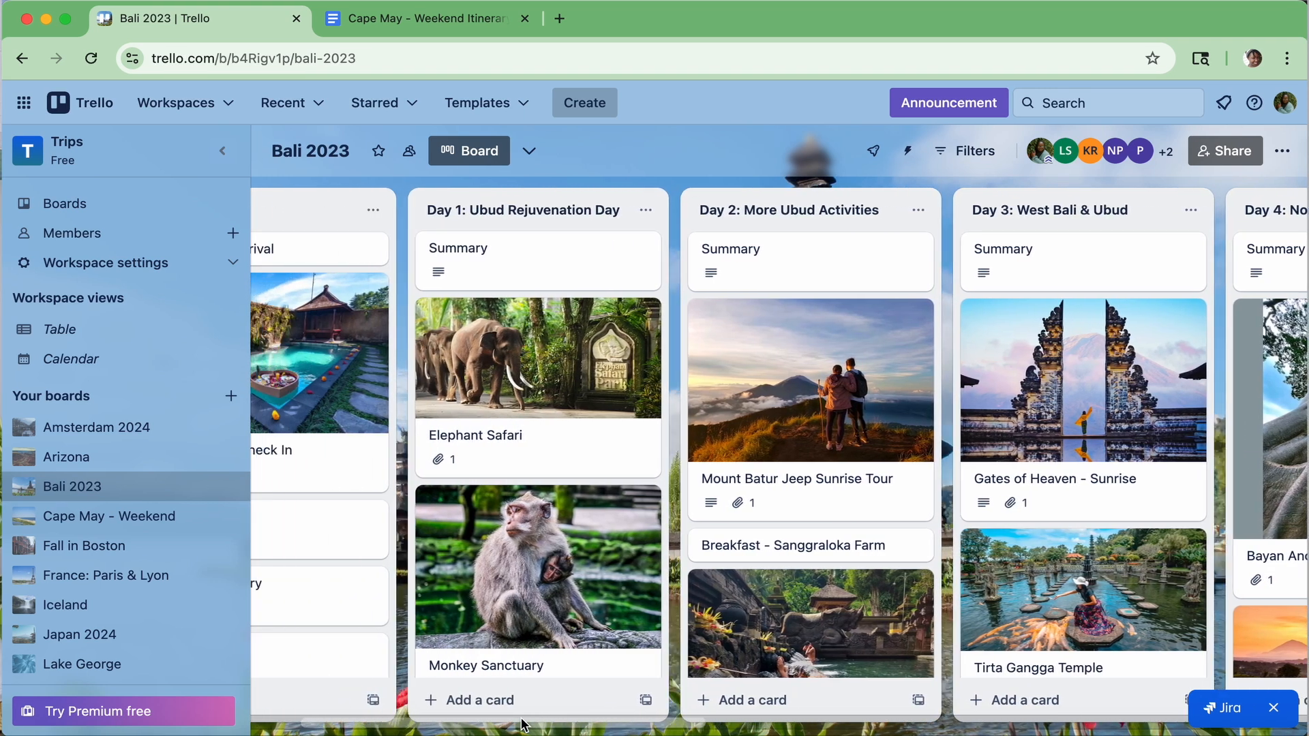
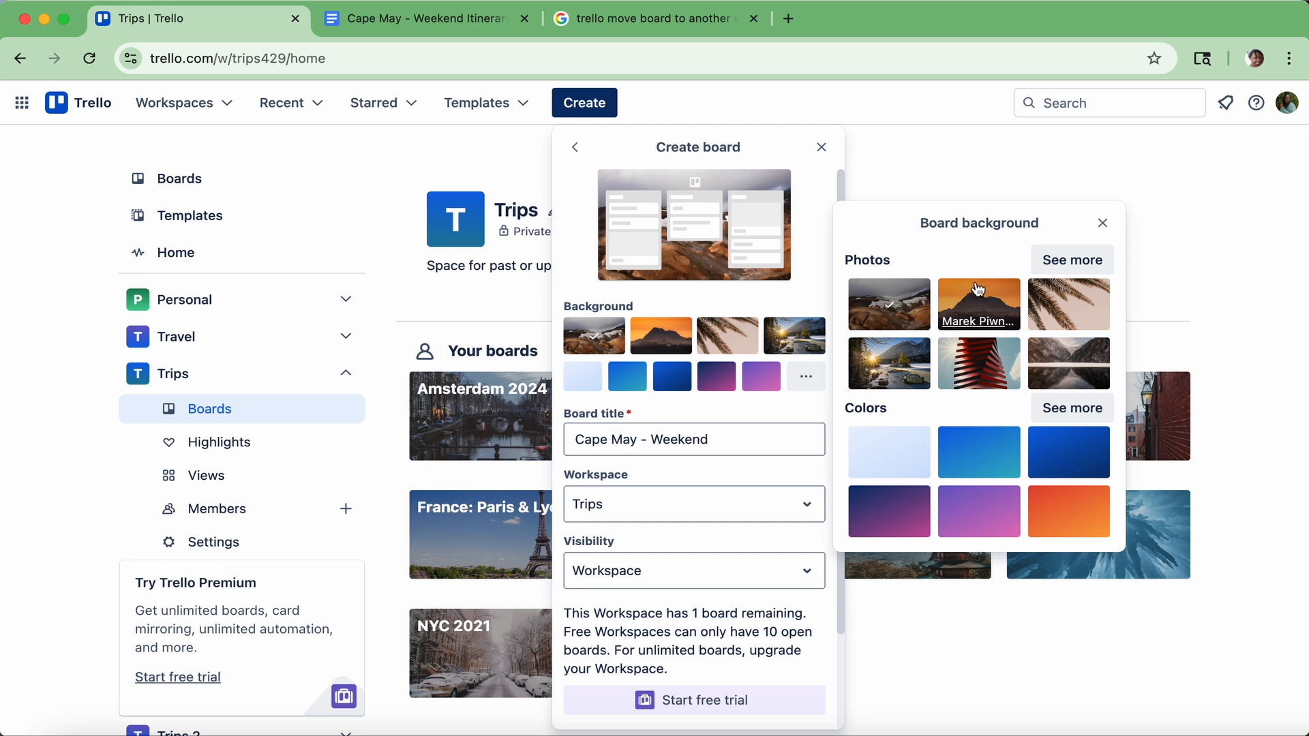
Step: Search the Unsplash photos for "cape may" and set the grassy dune and beach coastline photo as the new board's background
click(1073, 261)
text(cape may)
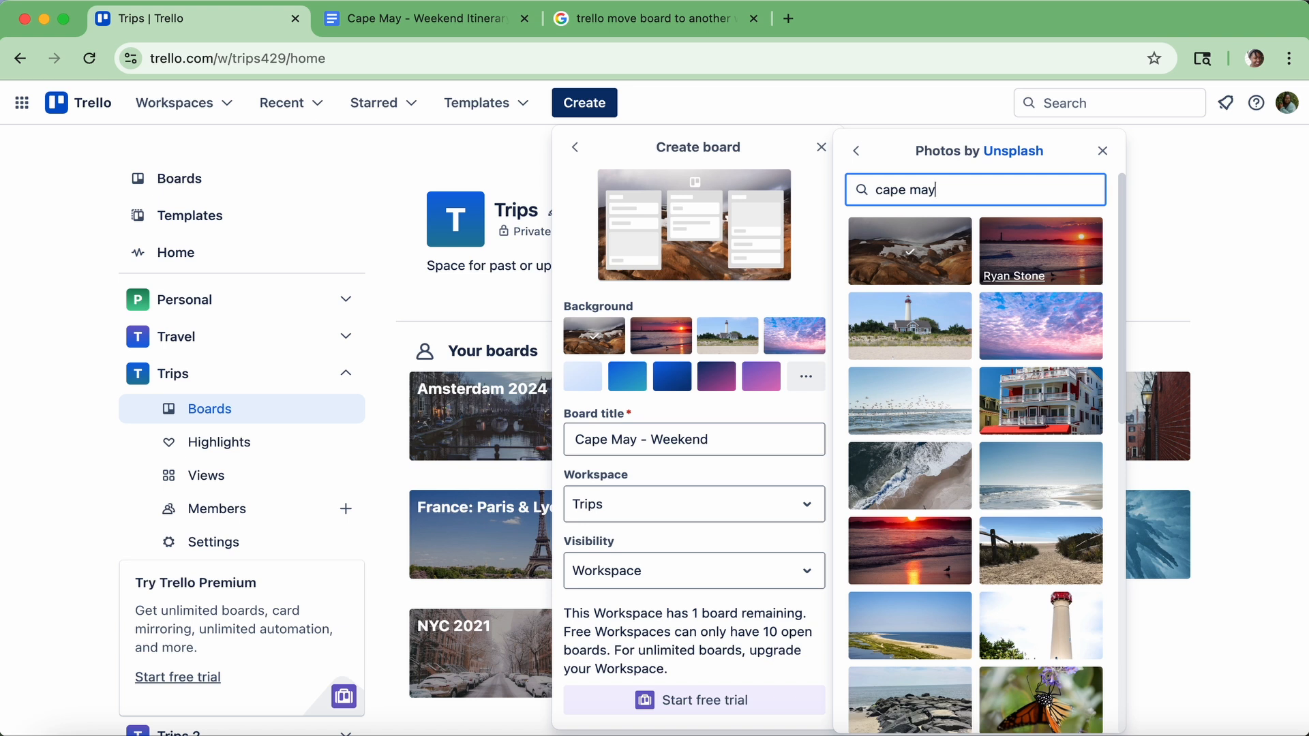
scroll(959, 439, down, 3)
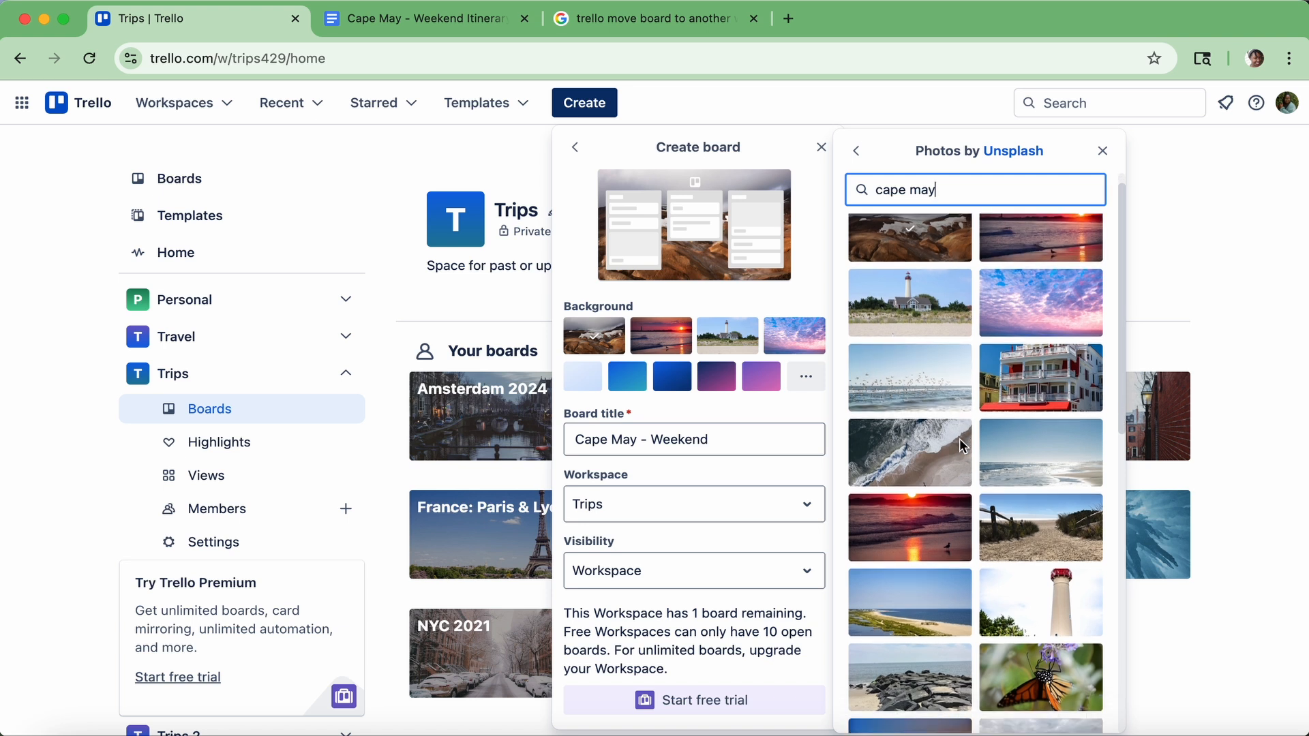
scroll(961, 447, up, 3)
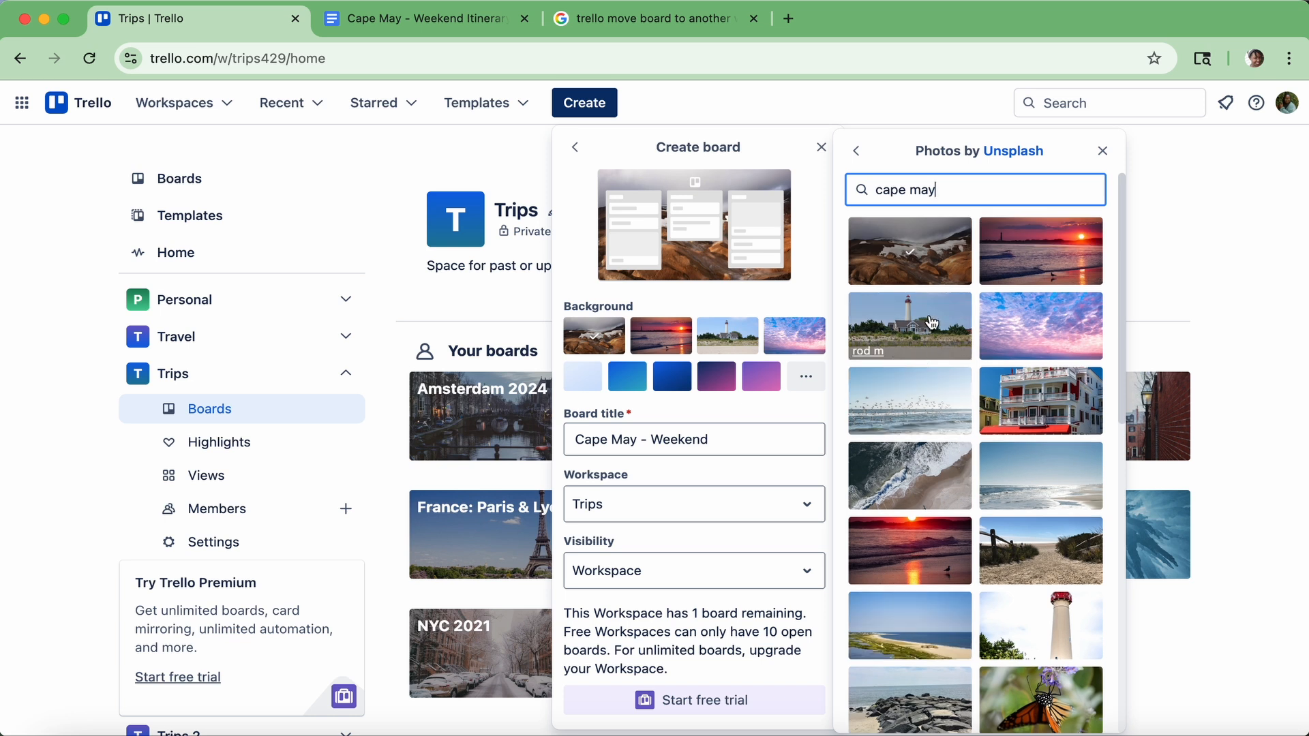
scroll(932, 322, down, 3)
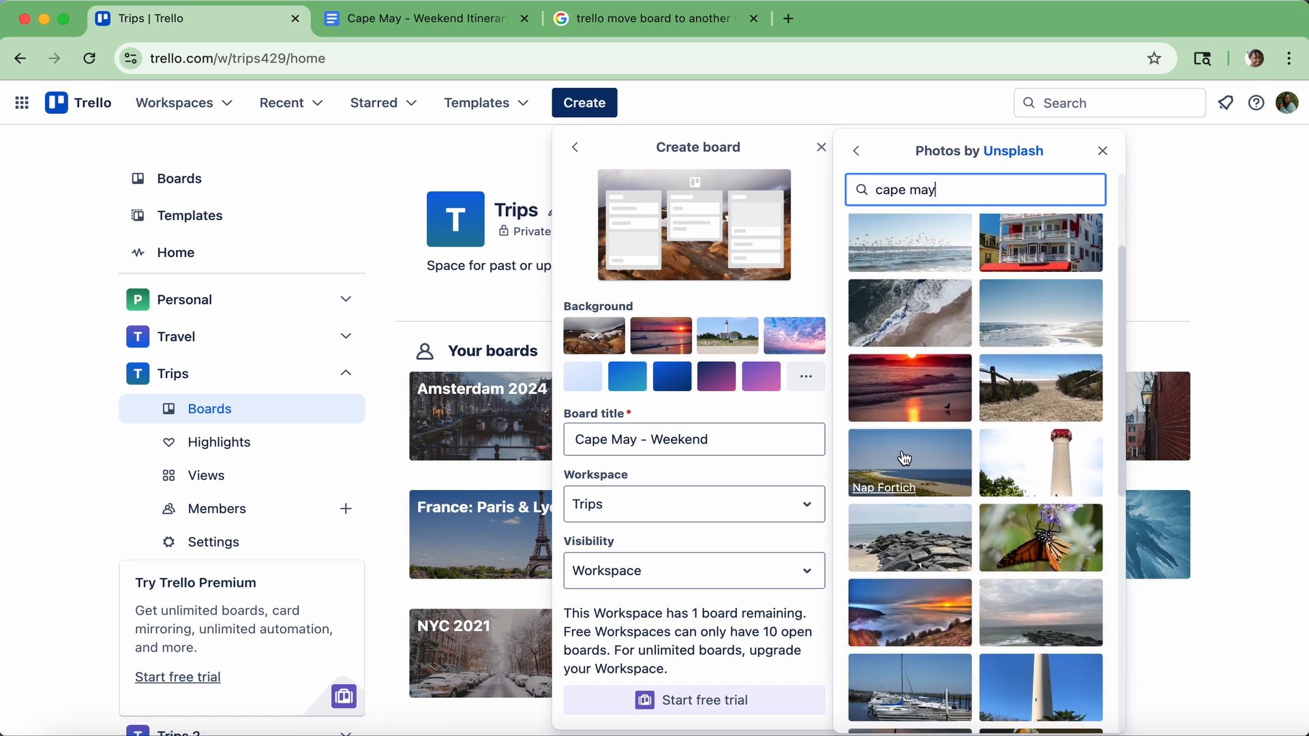
click(905, 459)
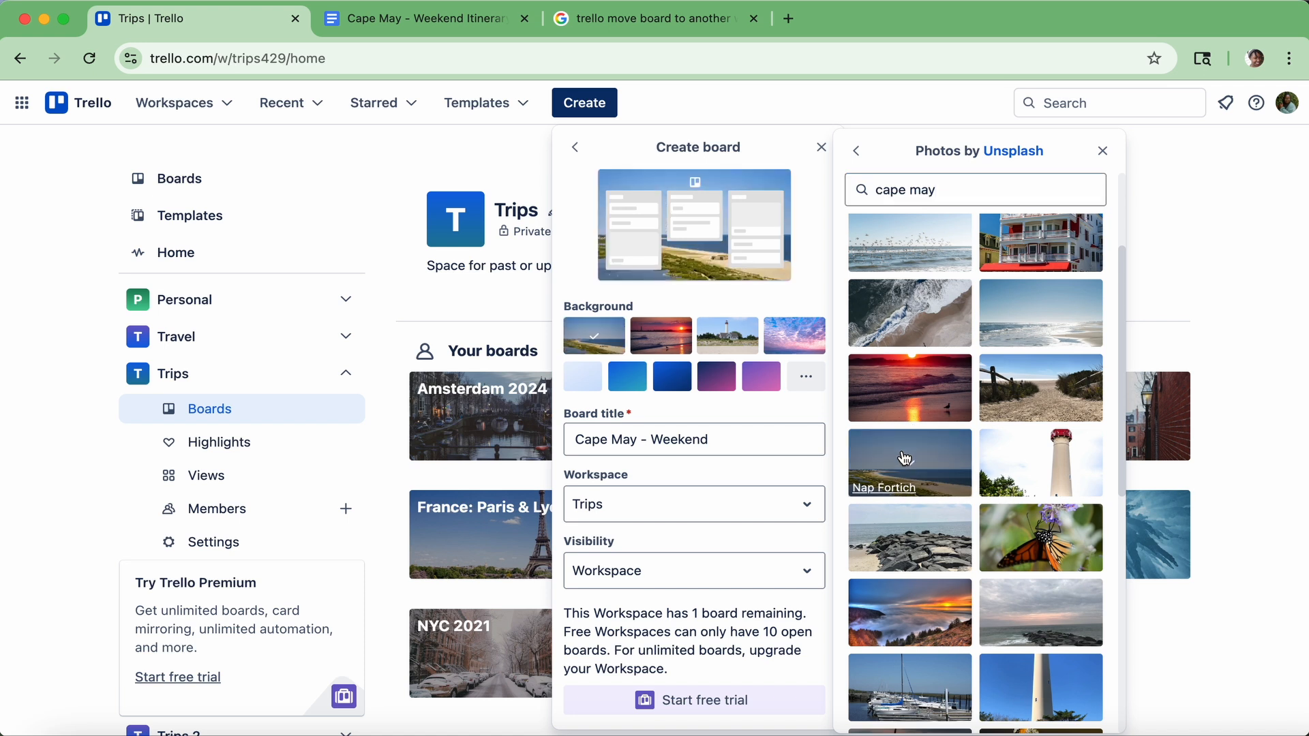
click(1103, 151)
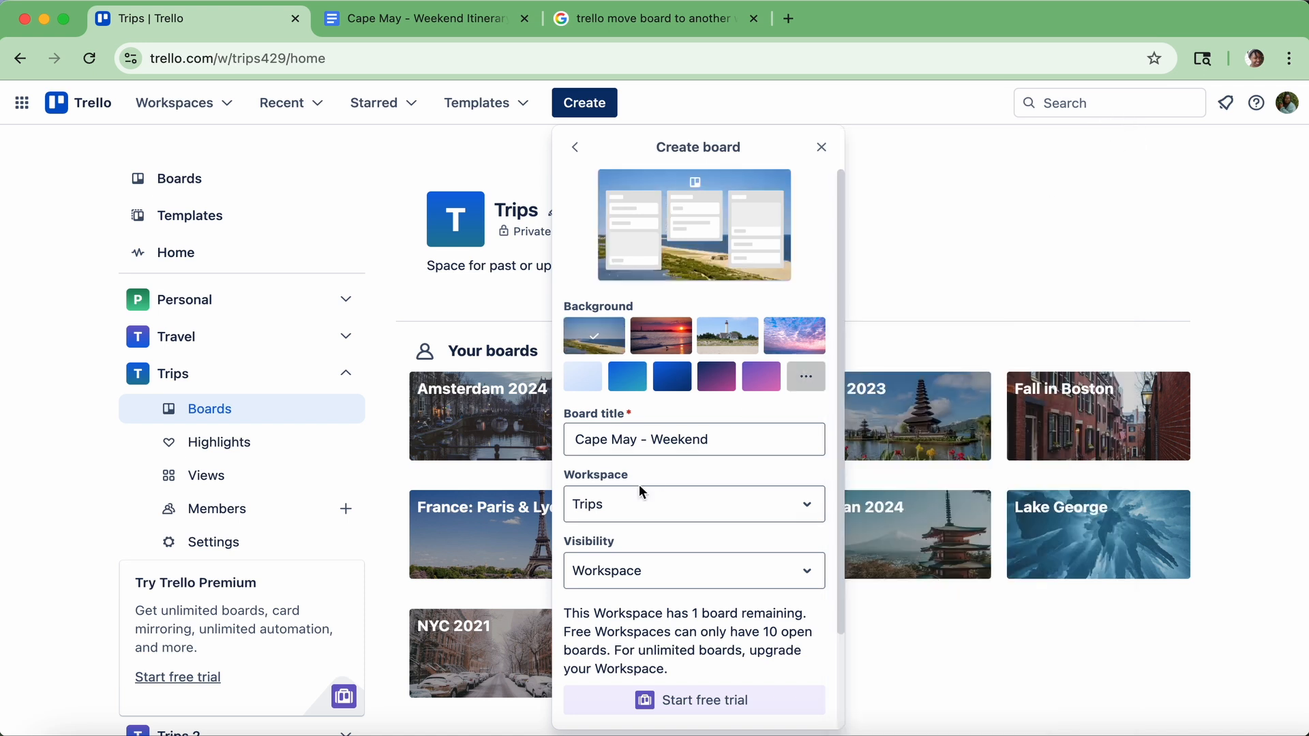
scroll(641, 488, down, 2)
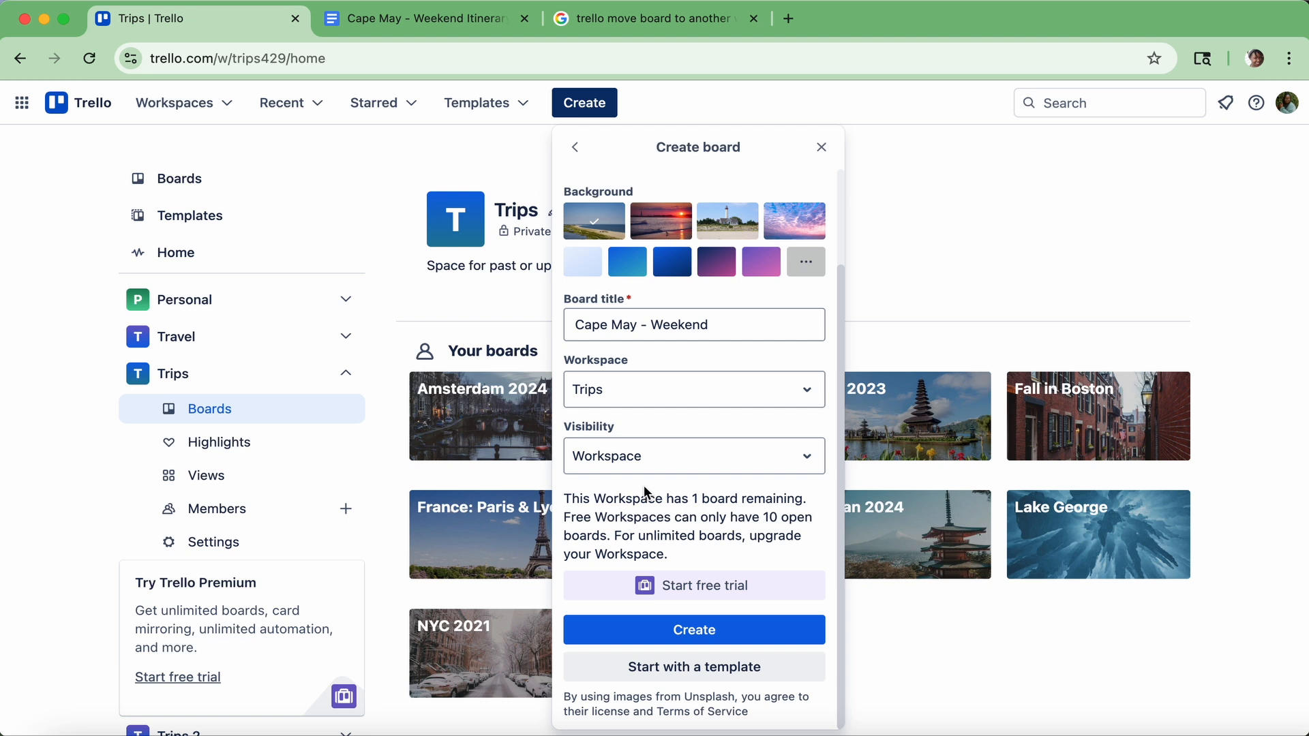
Step: Create the Cape May - Weekend board and add a first list named Pre Trip To Do List
click(606, 633)
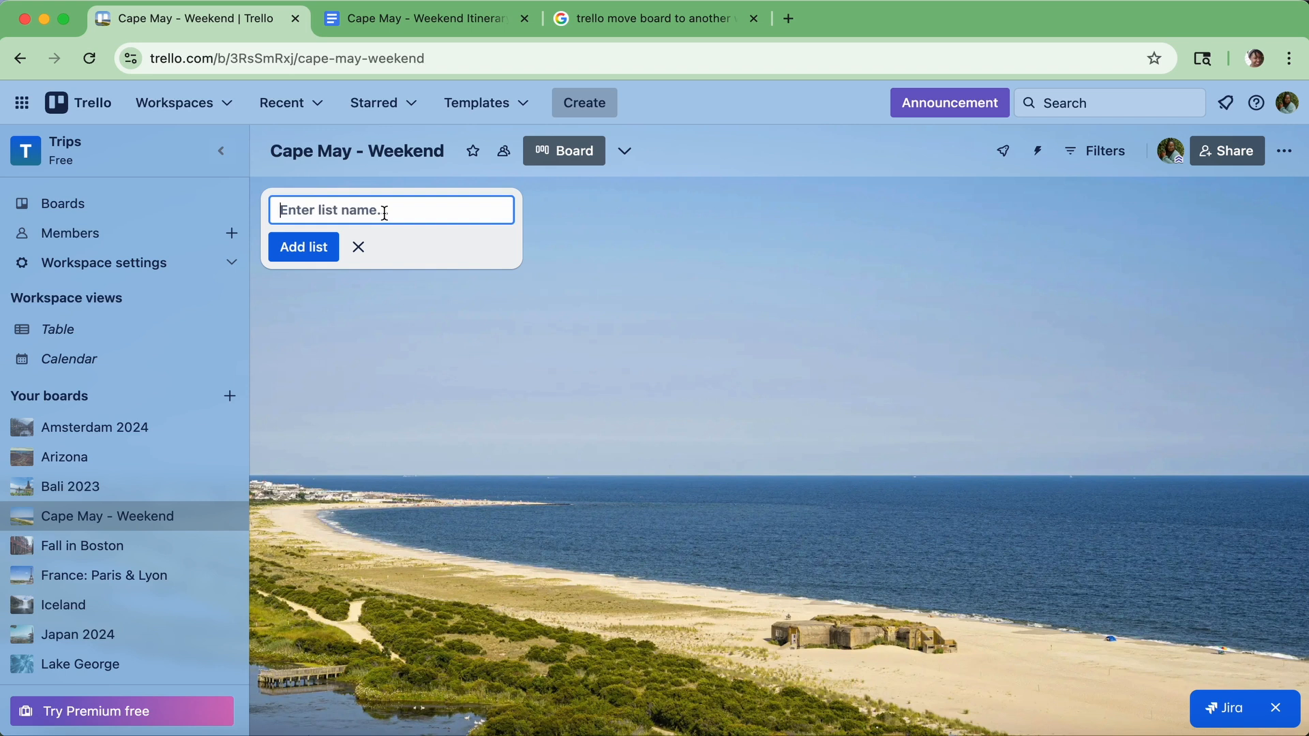
text(Pre Trip To Do )
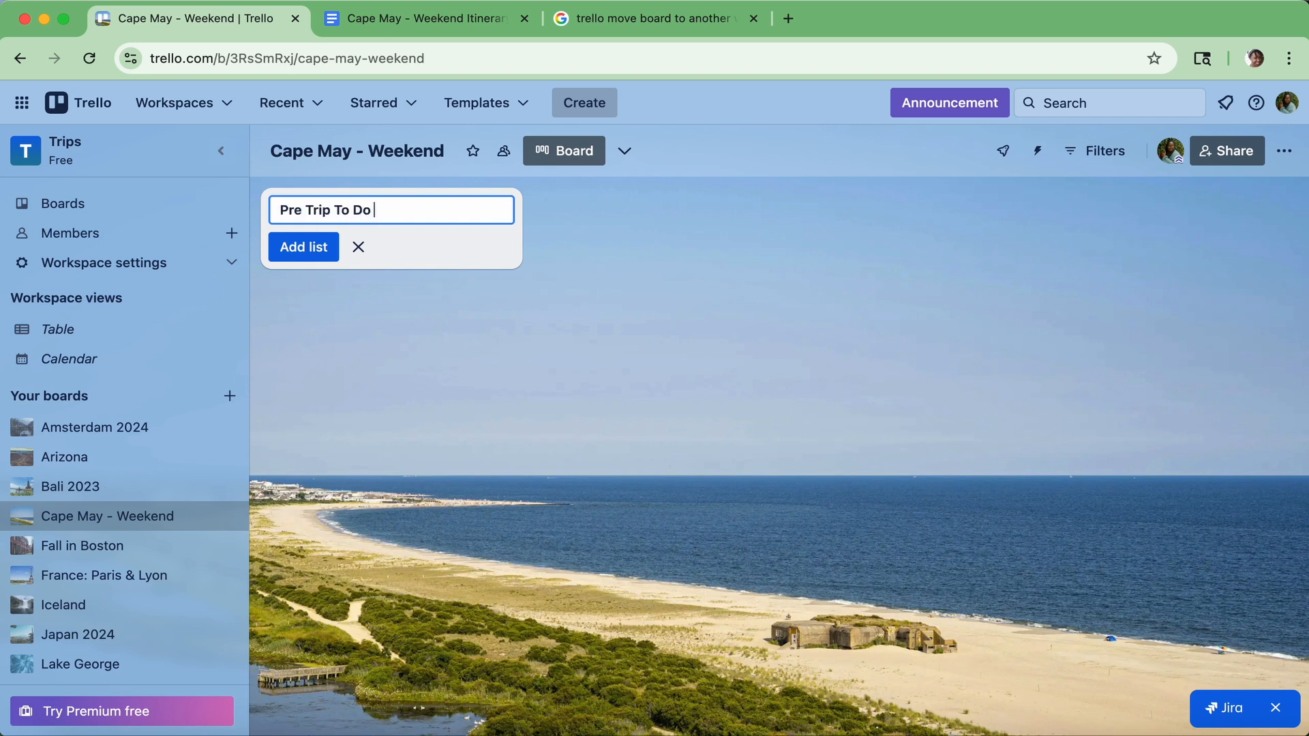
text(Lisy)
click(312, 246)
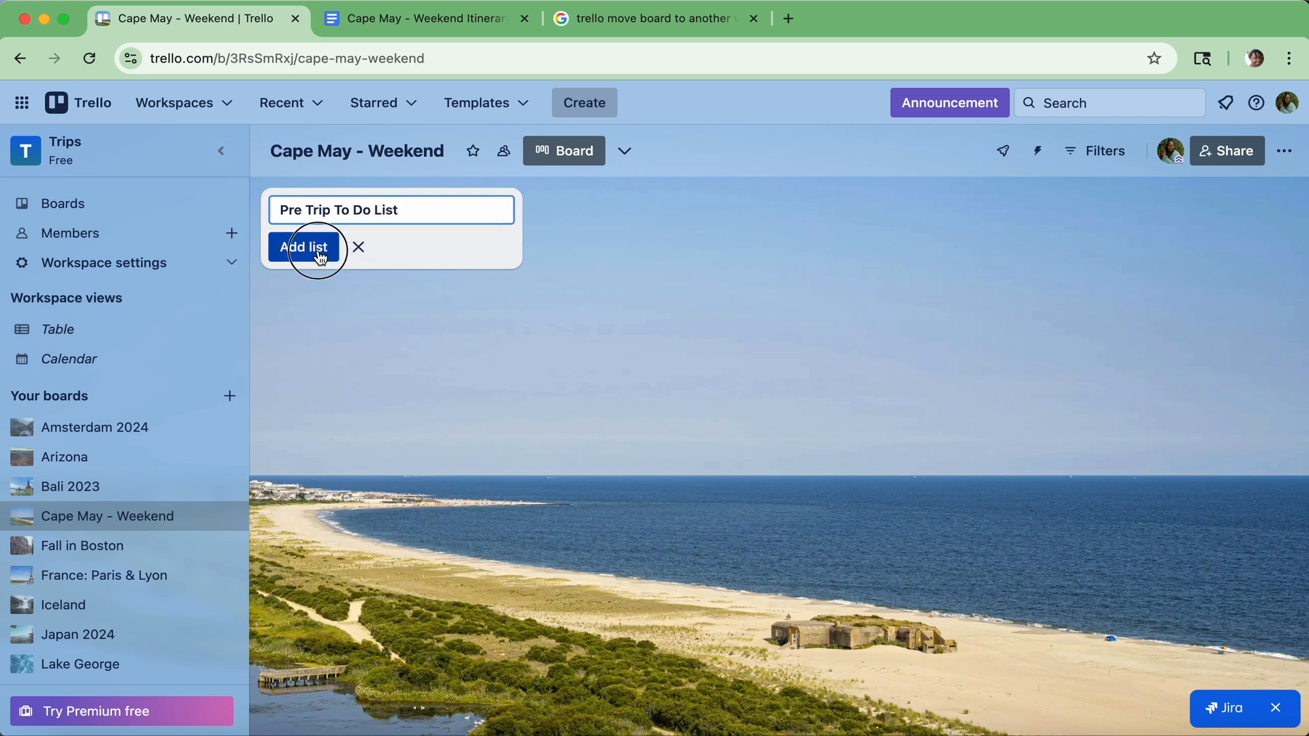
Step: Add three more lists to the board, named Day 1, Day 2 and Day 3
text(Day1)
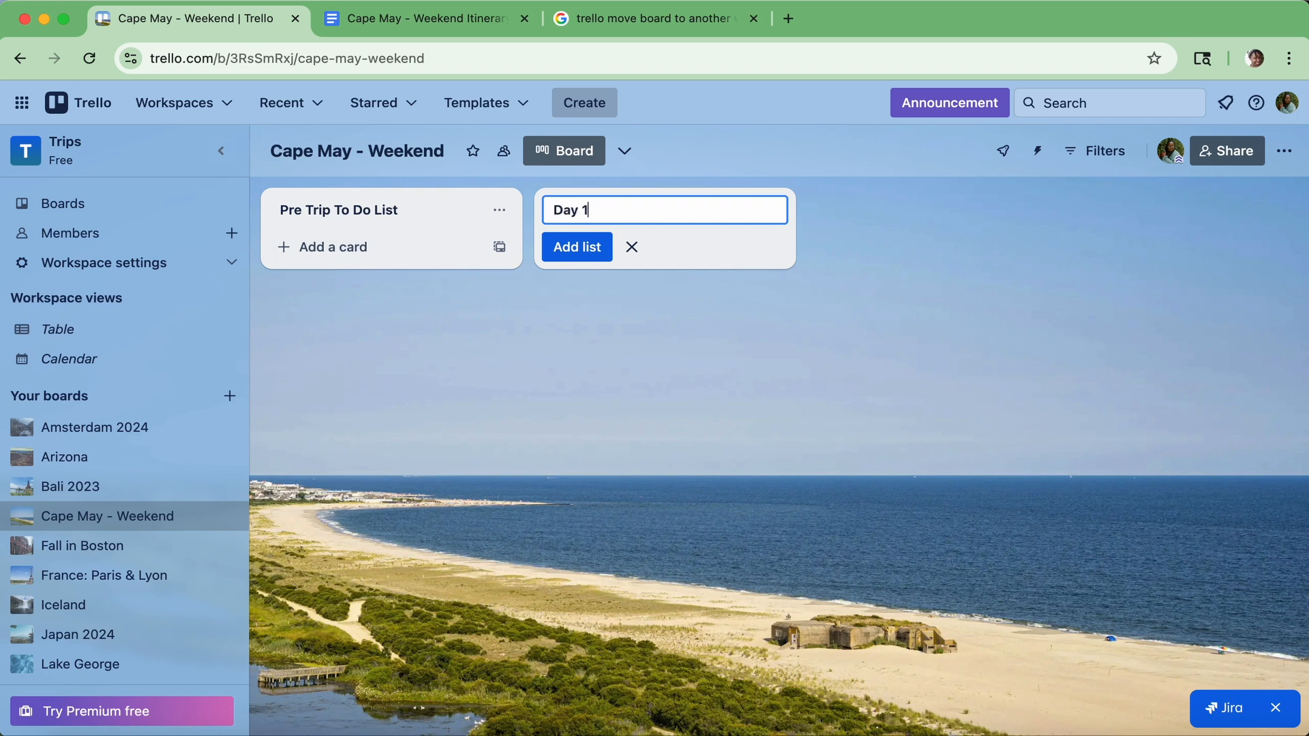
key(Return)
text(Day 2)
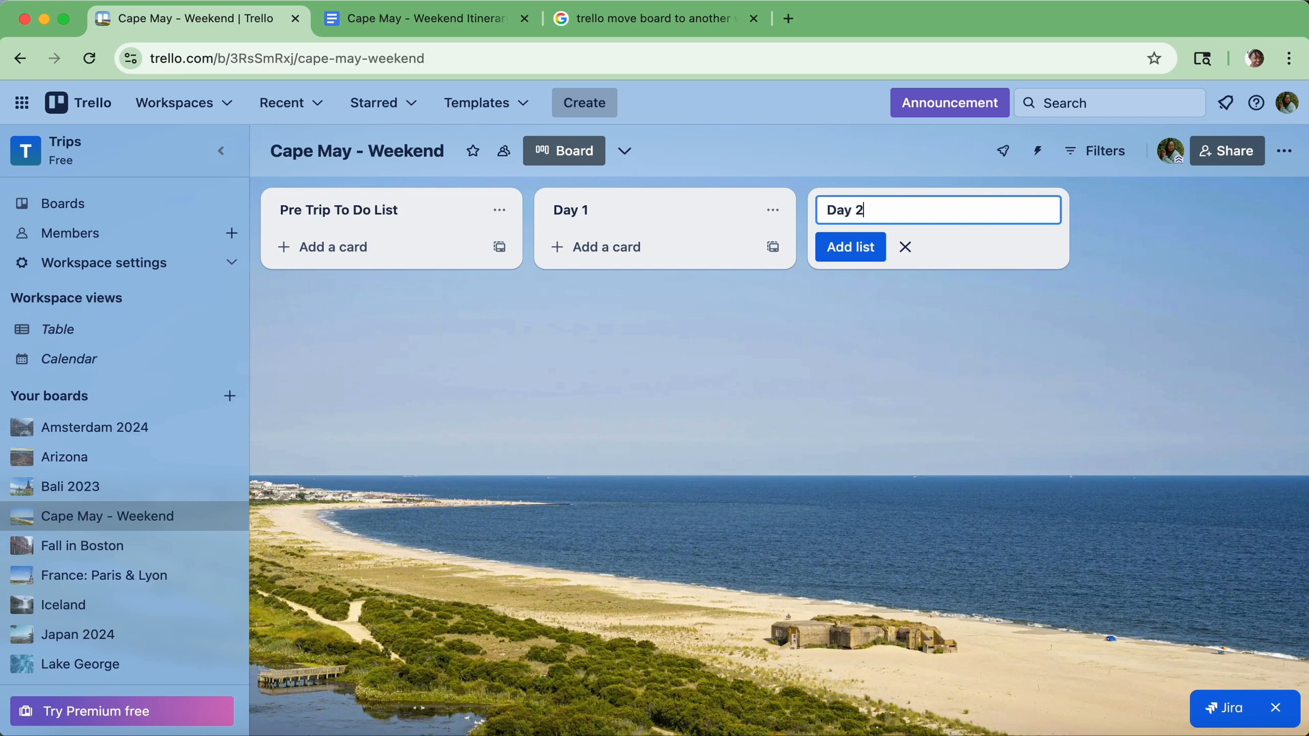
key(Return)
text(Day 3)
key(Return)
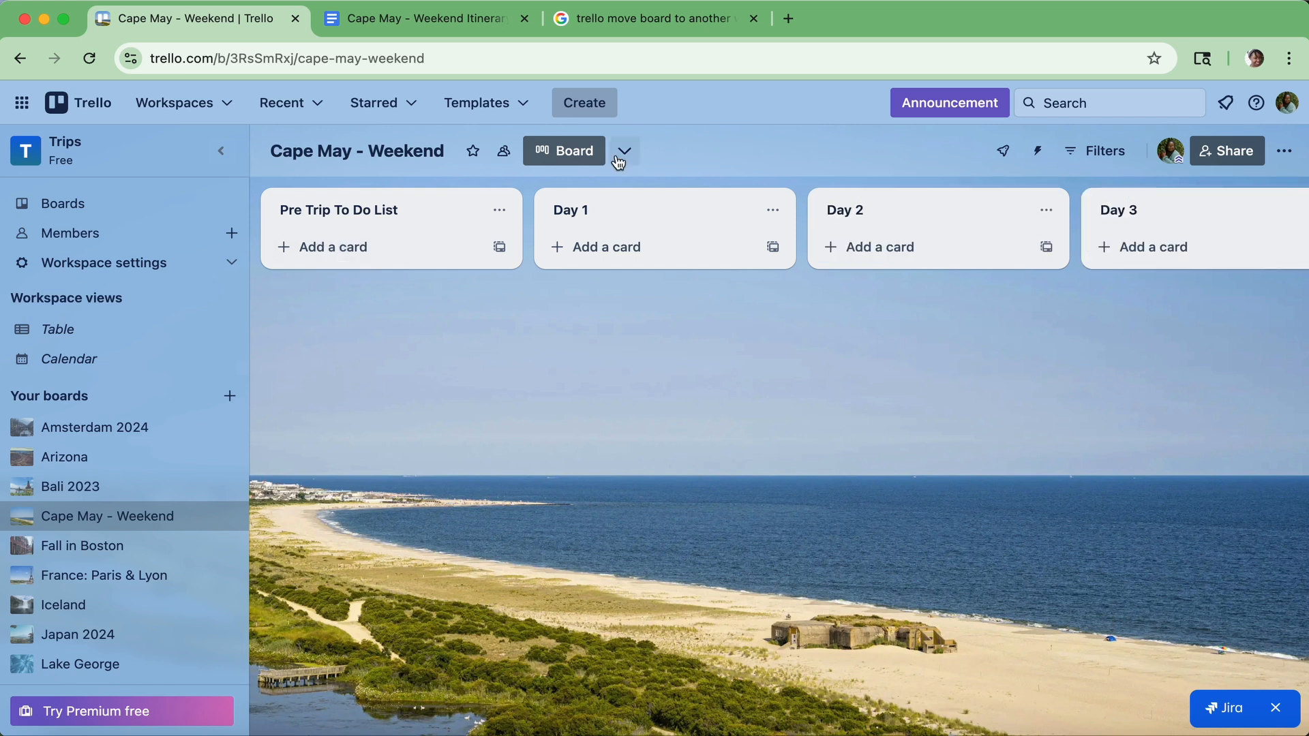
Step: Rename the Day 1 list as Day 1: Arrival and the Day 3 list as Day 3: Departure, following the itinerary document
click(418, 31)
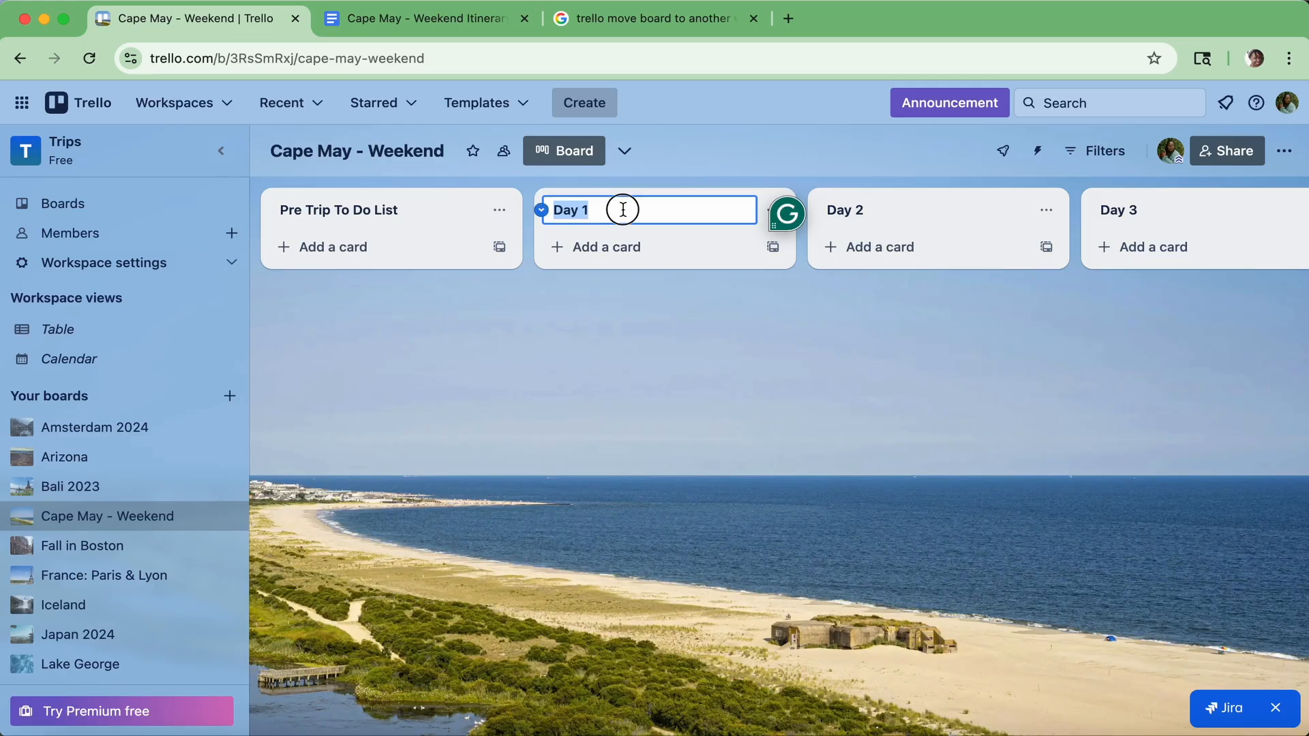
click(622, 210)
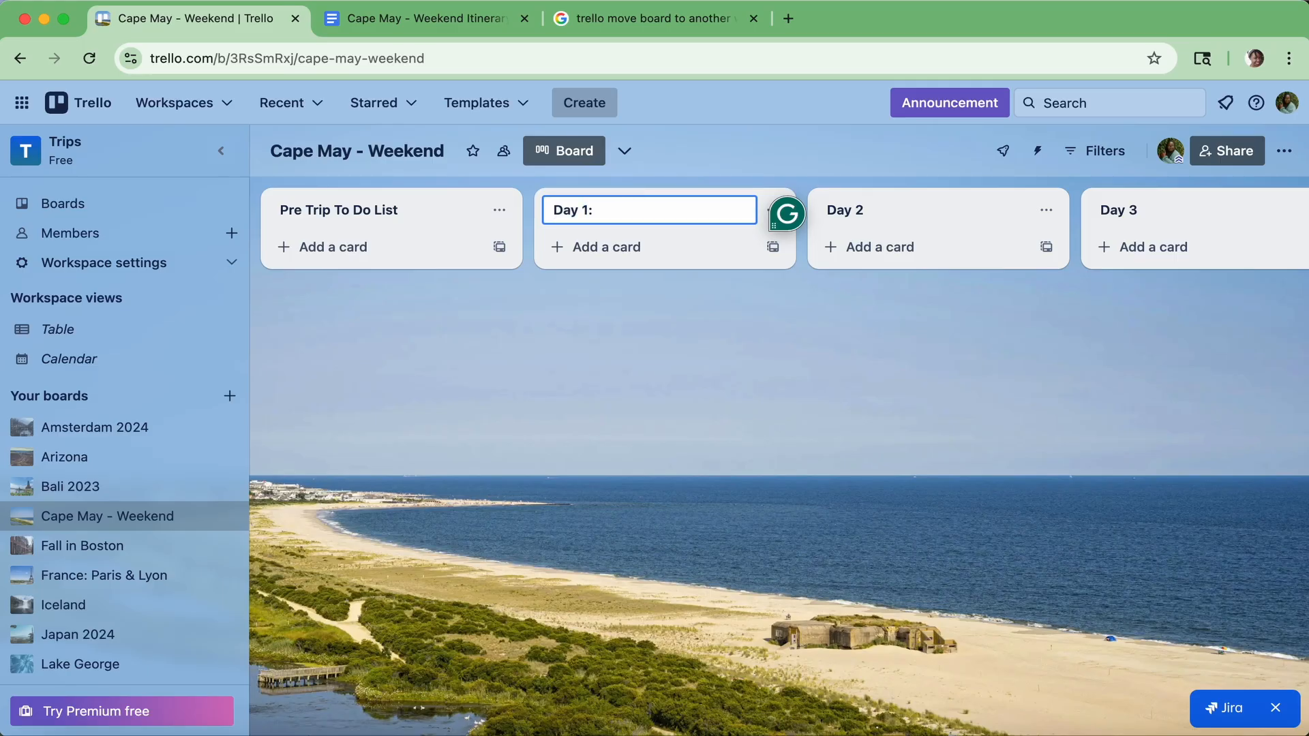
text(: Arrival)
click(1170, 210)
click(1169, 210)
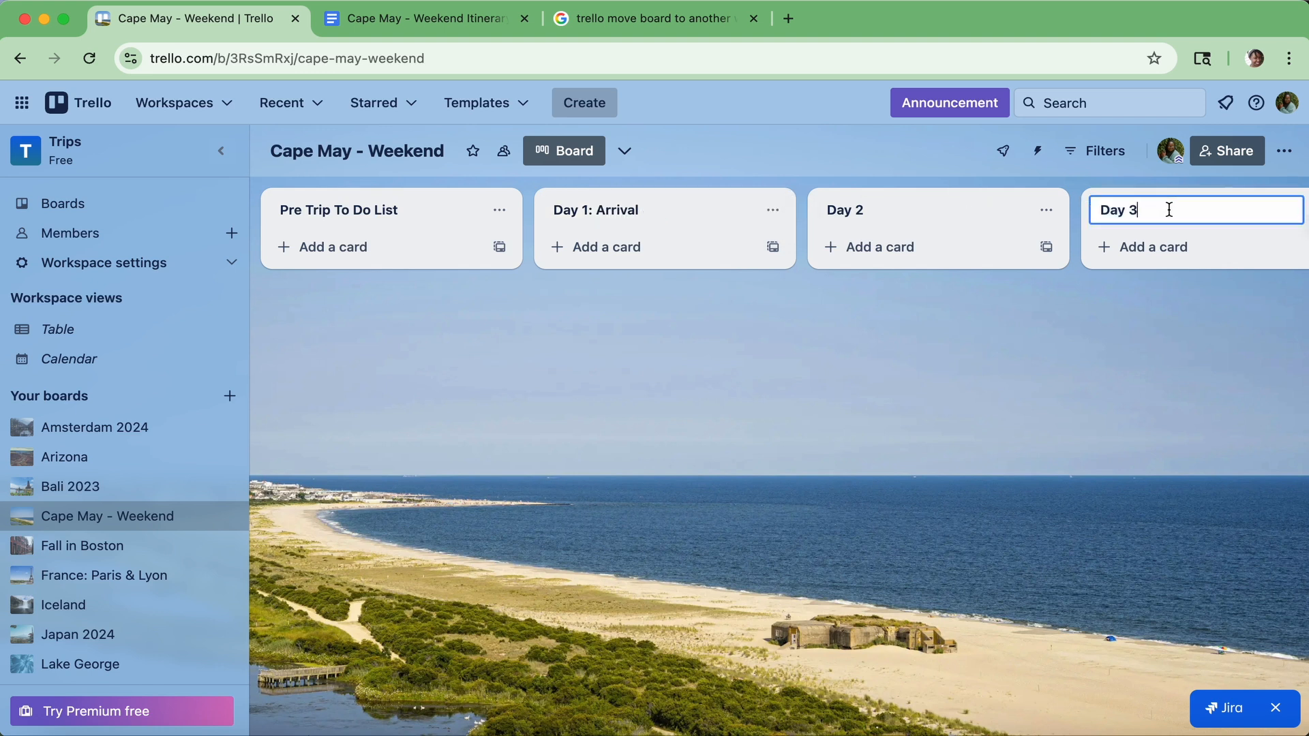
text(: Departure)
Step: Check the Day 2 heading in the Google Docs itinerary and rename the Day 2 list as Day 2: Nature + Leisure
click(931, 209)
click(915, 208)
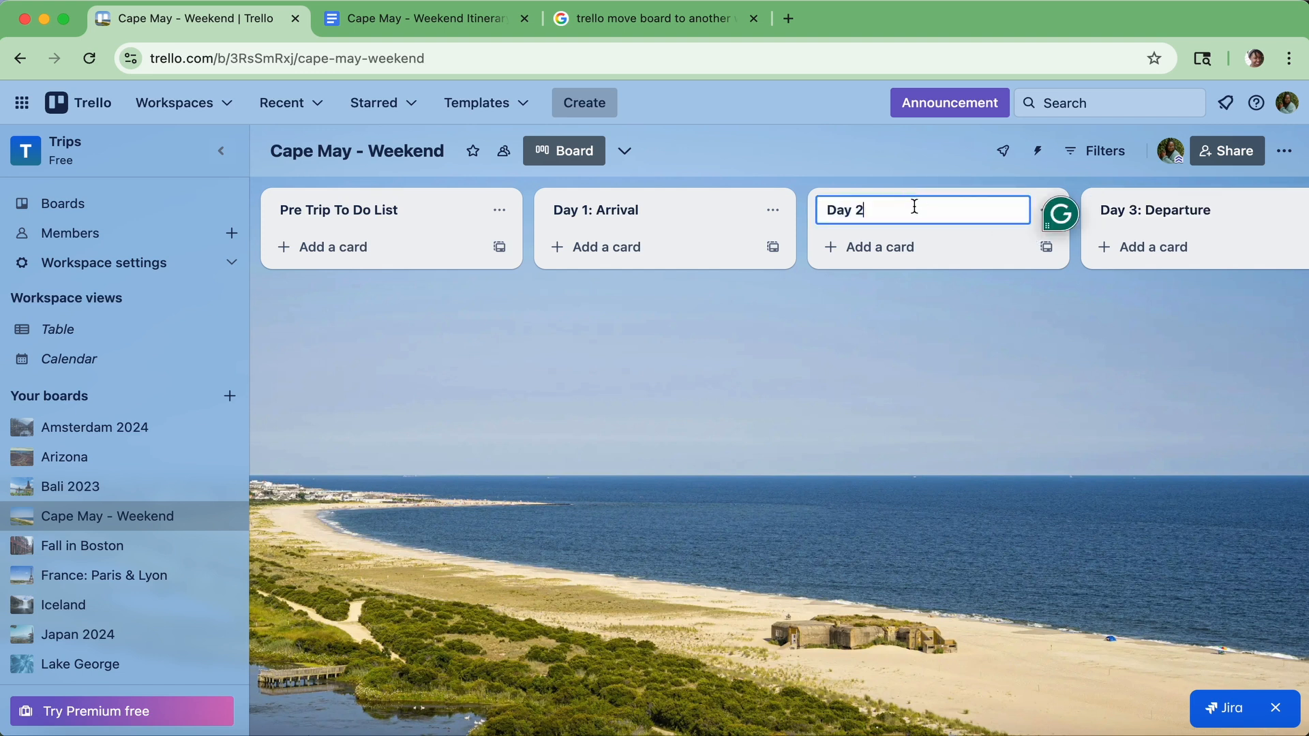
click(423, 25)
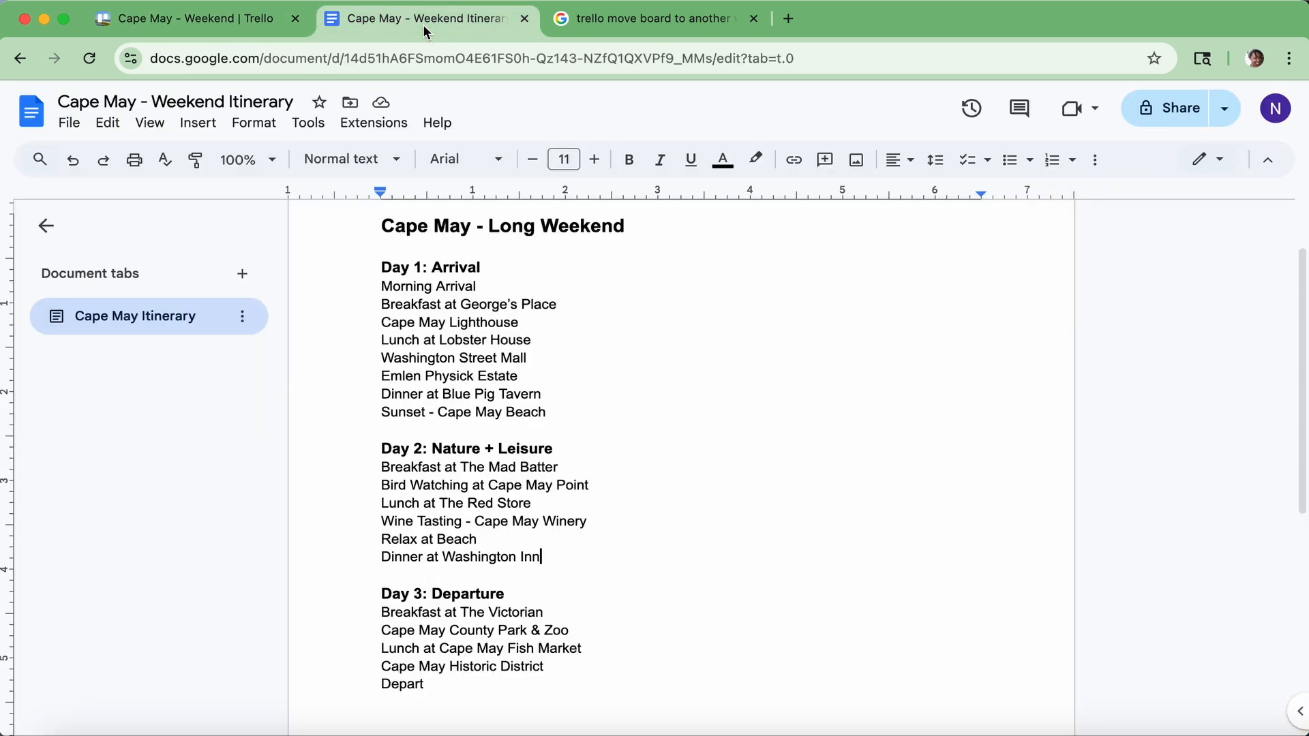
click(193, 19)
click(892, 205)
click(891, 205)
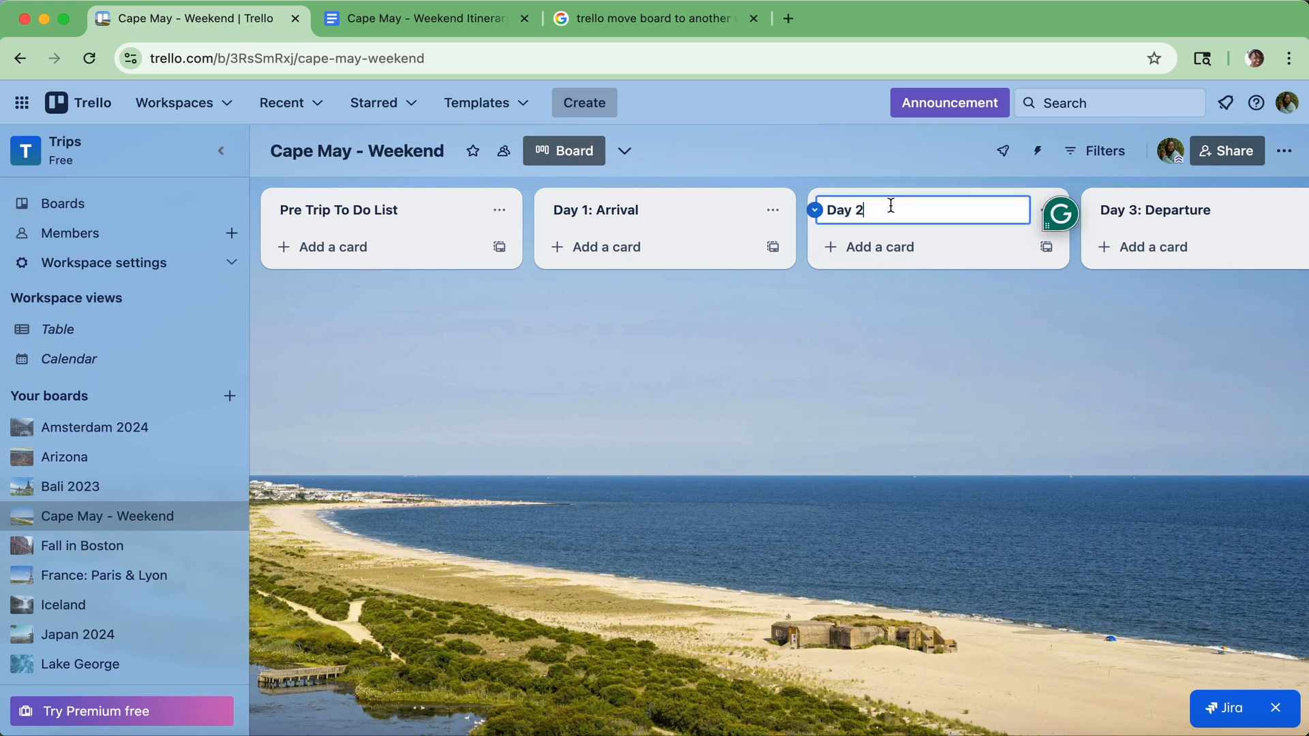
text(: Nature + Leisure)
key(Return)
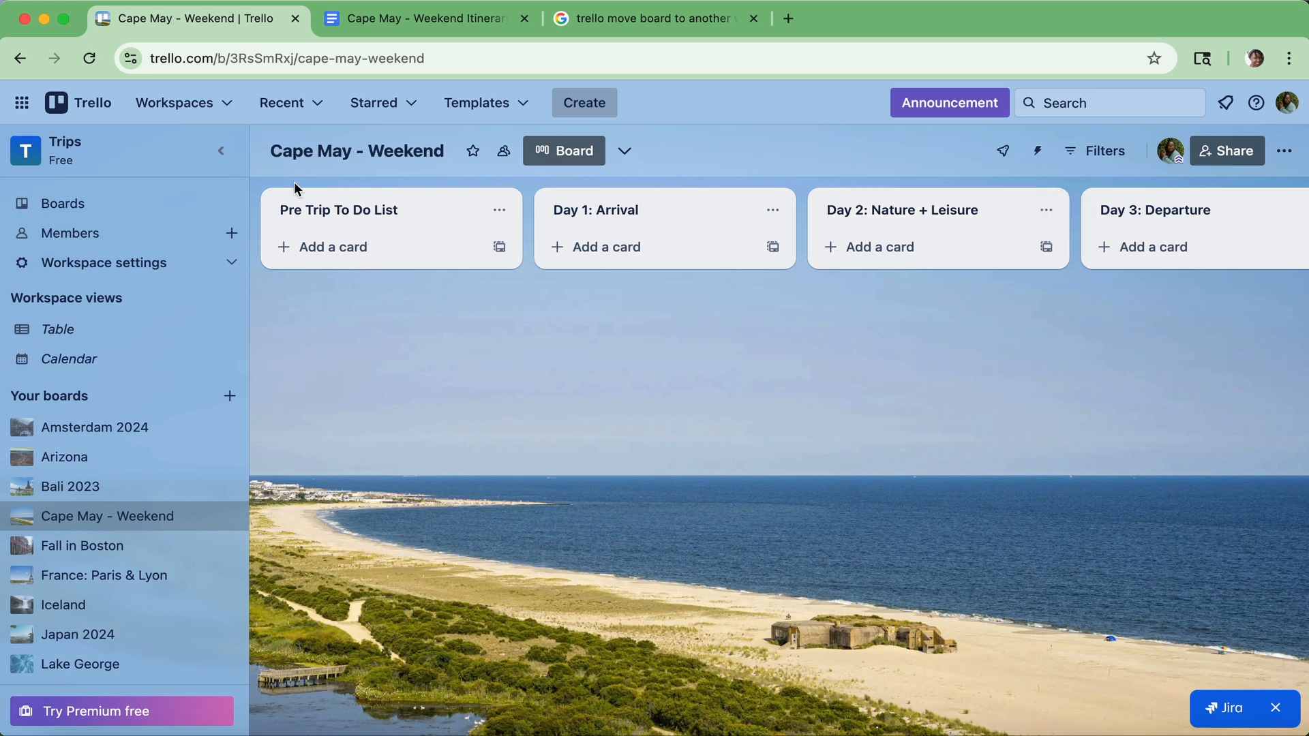
Step: Consult the Day 1 activities in the Google Docs itinerary and add an Arrival card to Trello's Day 1: Arrival list
click(423, 16)
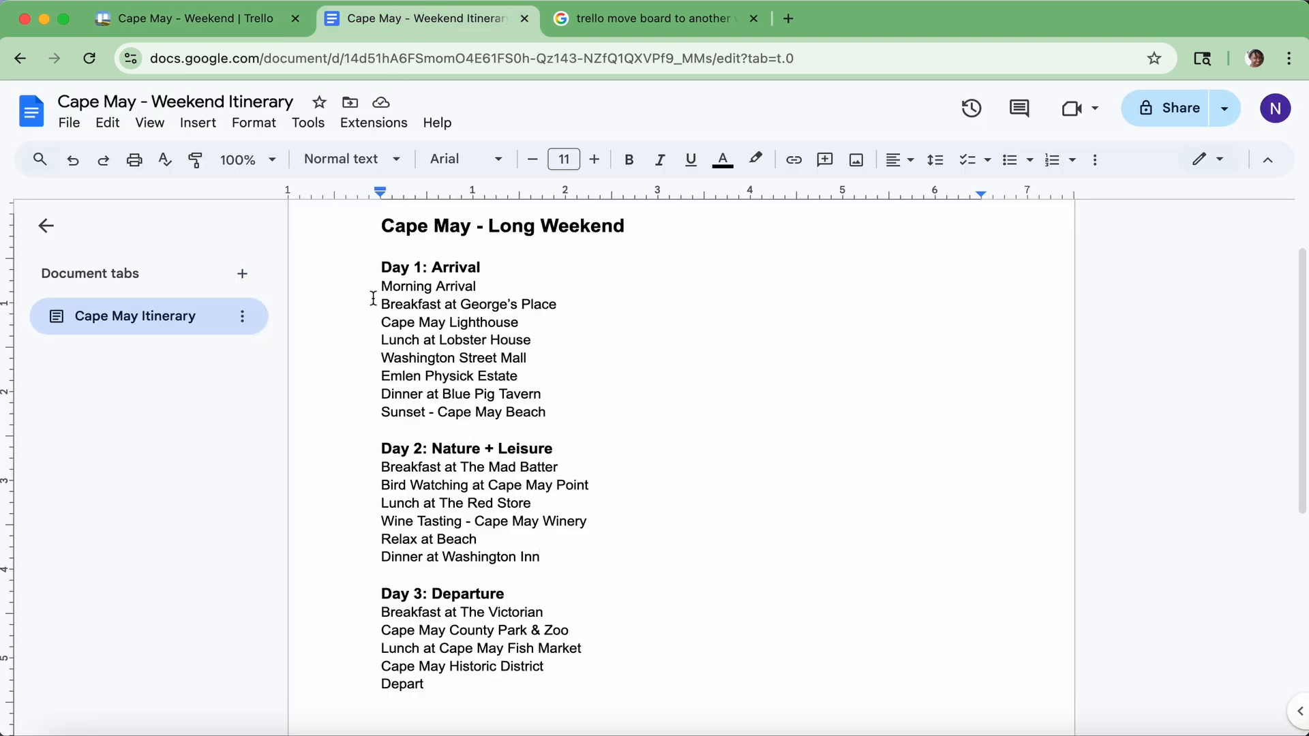
drag(369, 284, 568, 410)
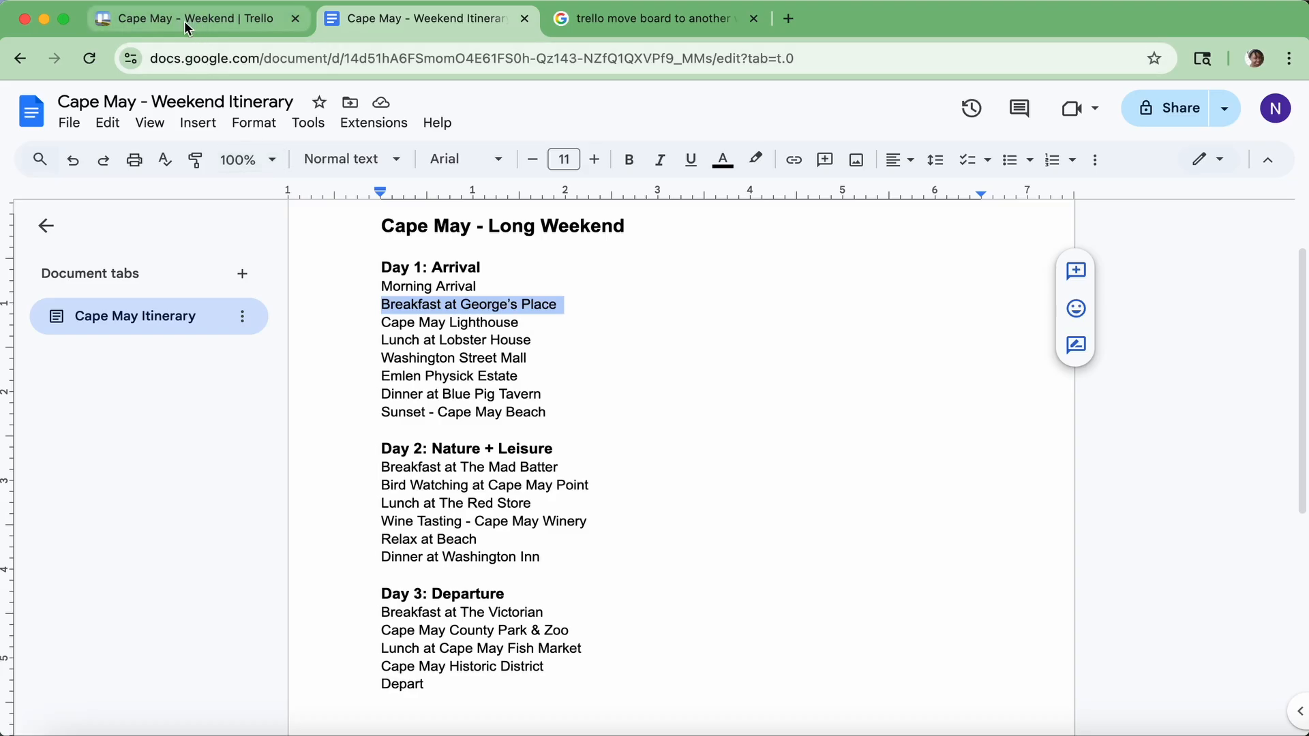
click(184, 20)
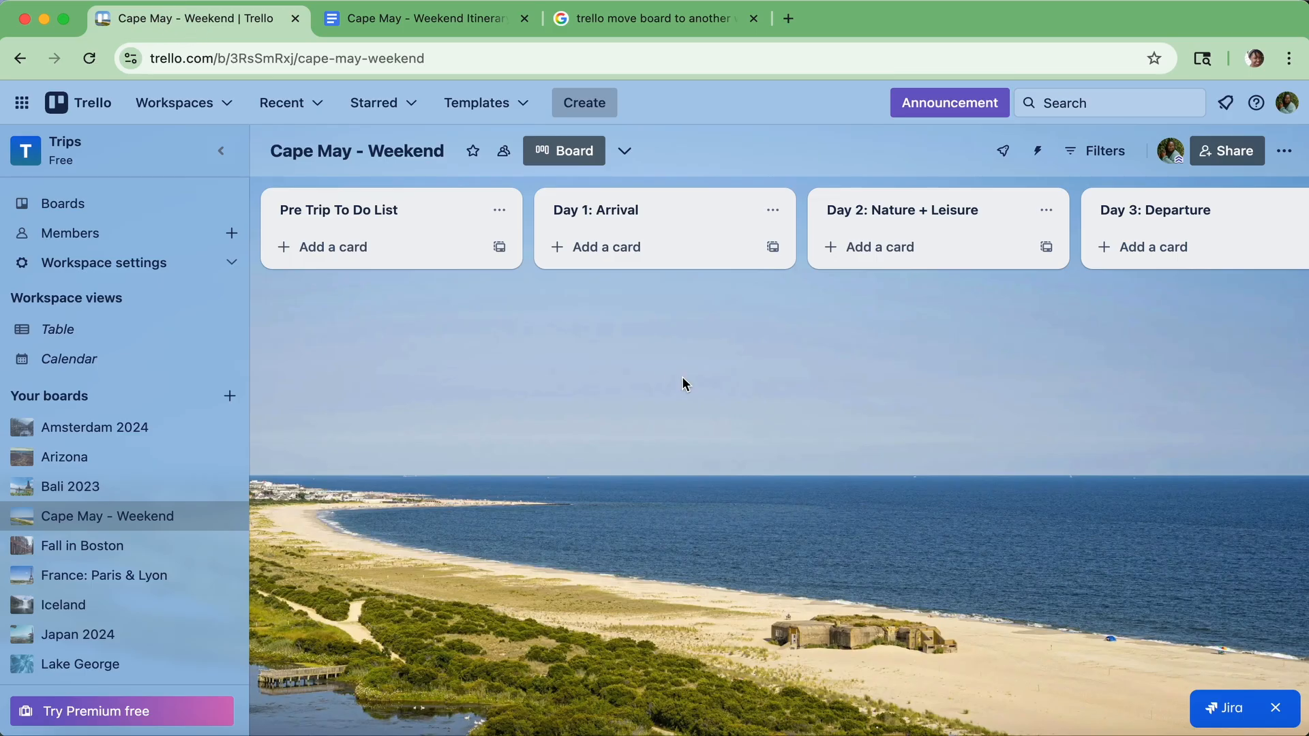
click(622, 249)
text(Arric)
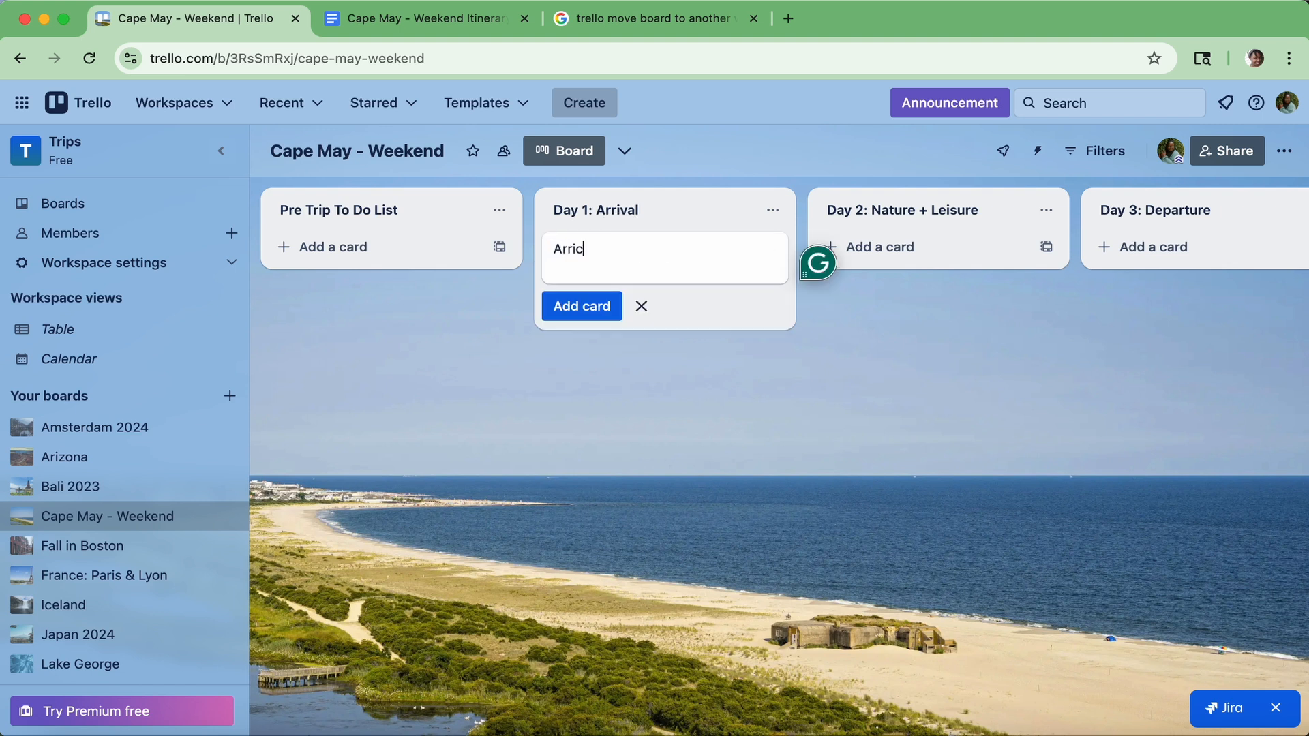
text(val)
key(Return)
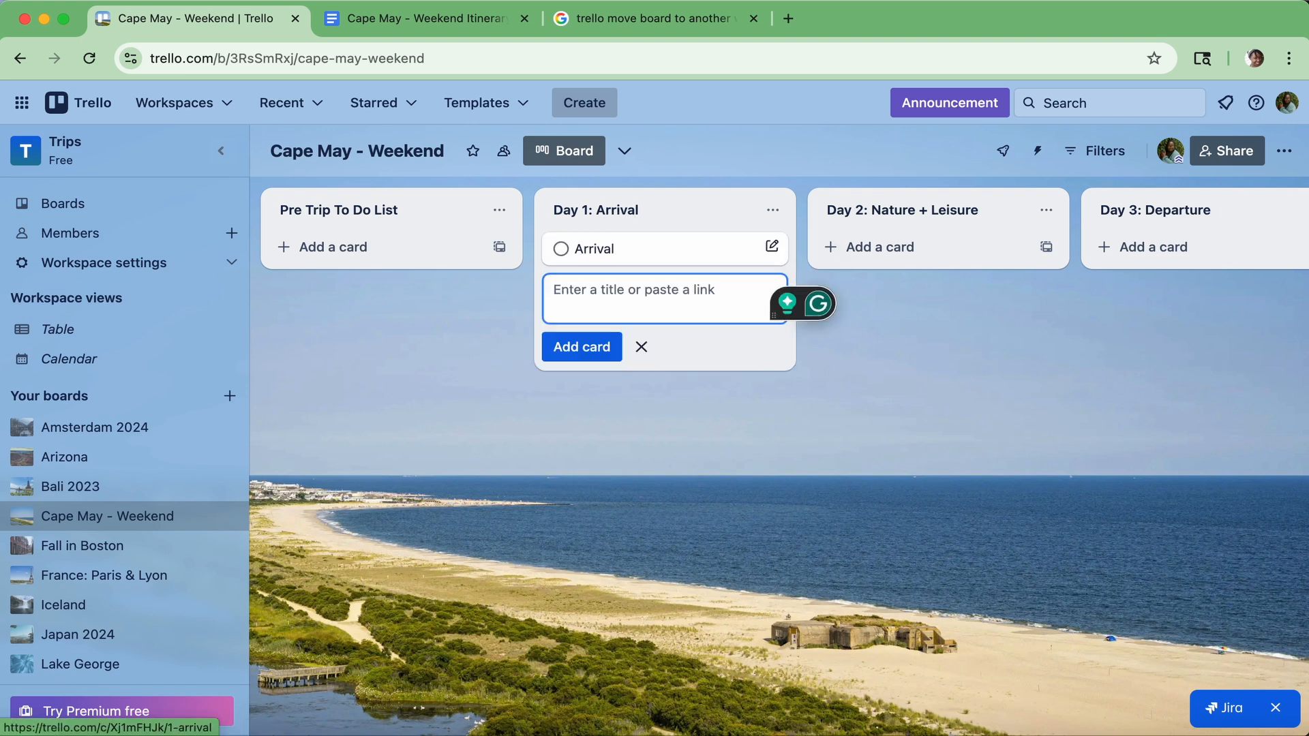
Step: Add the cards Breakfast at George's and Cape May Lighthouse to the Day 1: Arrival list
text(Break)
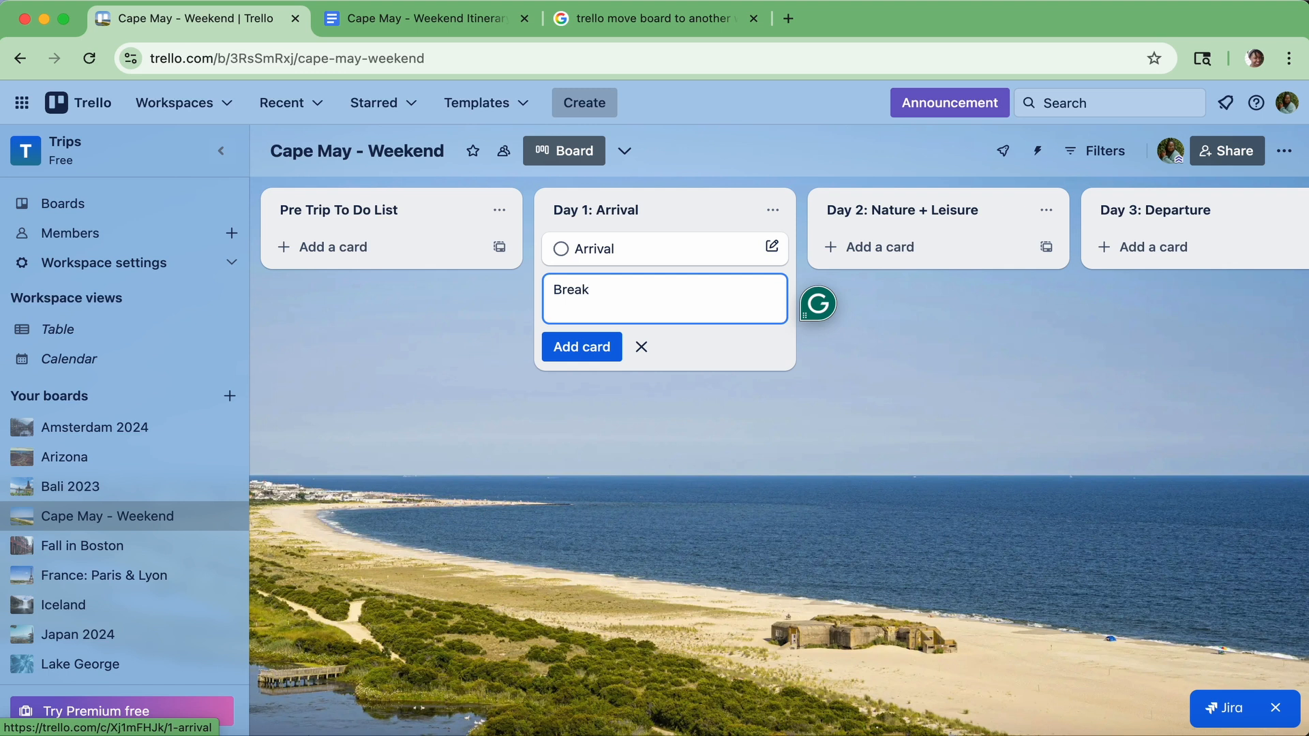
text(fast at Geoe)
key(BackSpace)
text(rge's)
key(Return)
text(Cape May Lighthouse)
key(Return)
Step: Check the restaurant's name in the itinerary document and rename the Day 1 breakfast card as Breakfast at George's Place
click(416, 18)
click(198, 17)
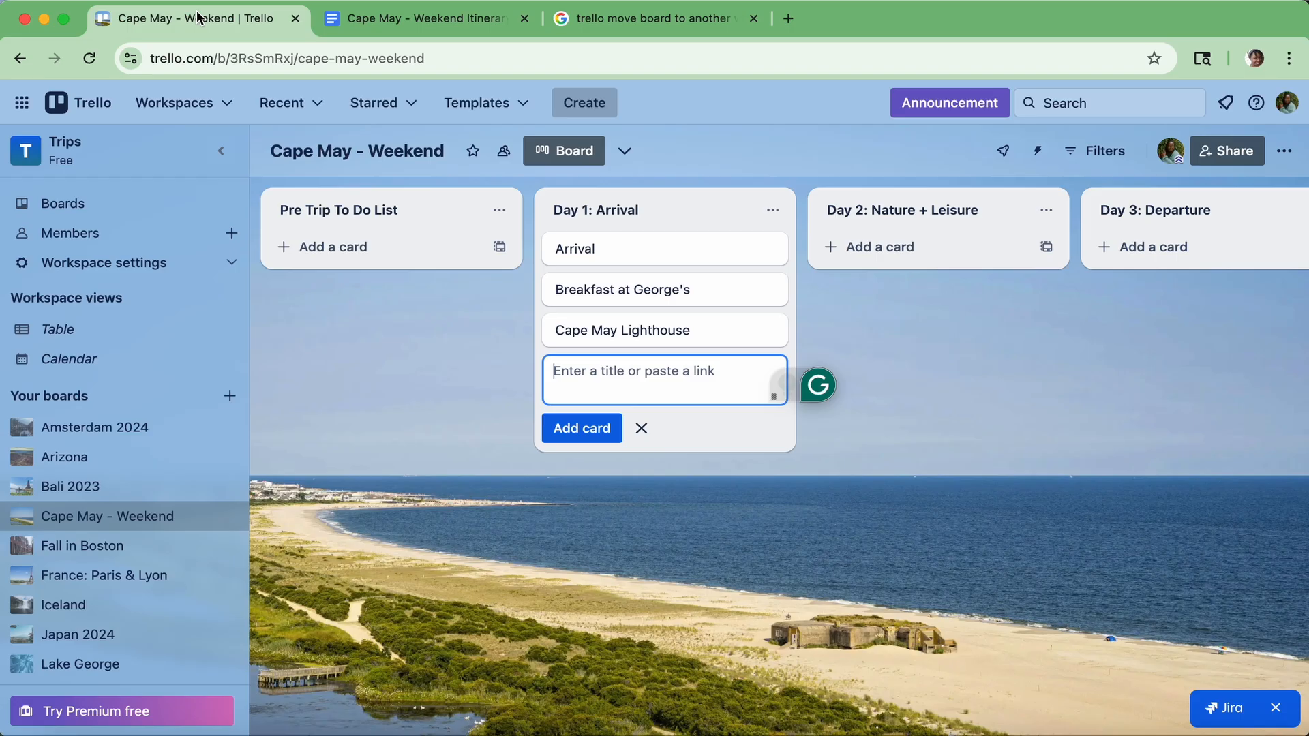
click(634, 290)
click(549, 160)
text(Place)
click(1002, 163)
Step: Add the cards Lunch at Lobster House and Washington Street Mall to the Day 1: Arrival list, consulting the itinerary document
click(600, 371)
text(Lunch at Lobster )
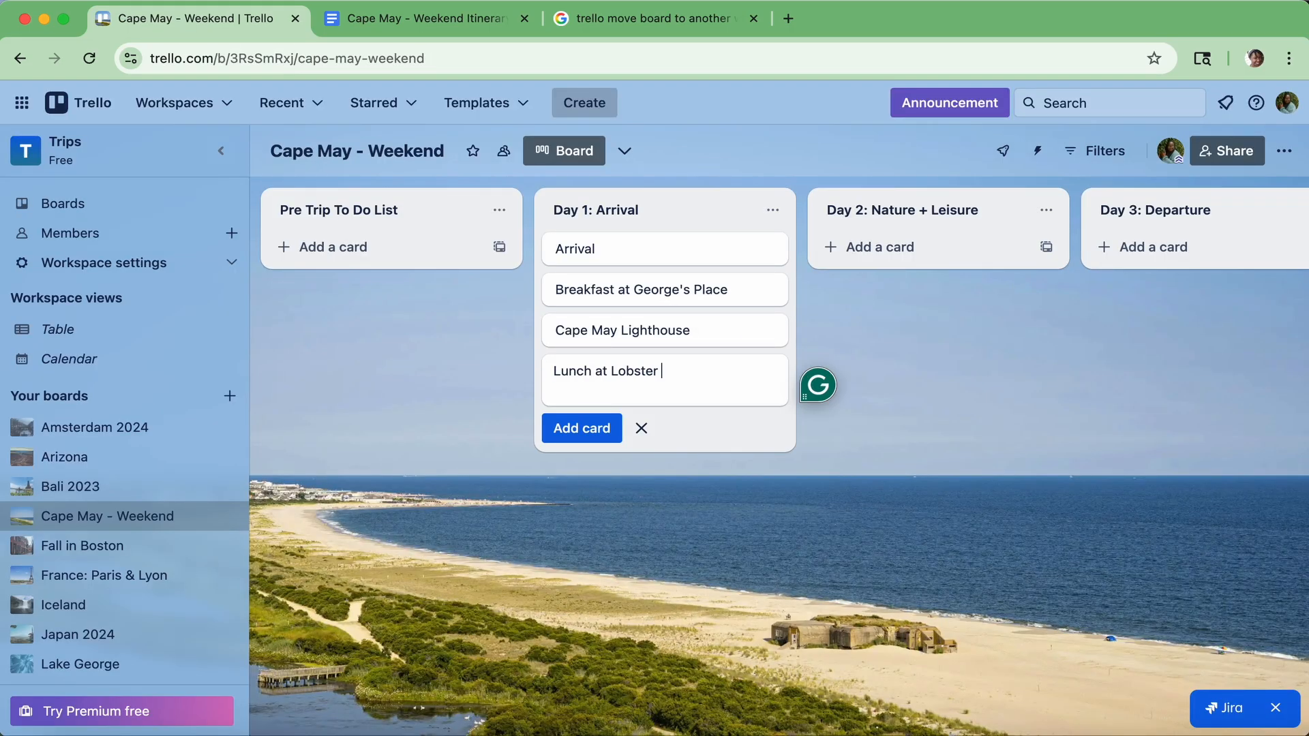
text(House)
key(Return)
click(440, 19)
click(198, 18)
text(Washington Stre)
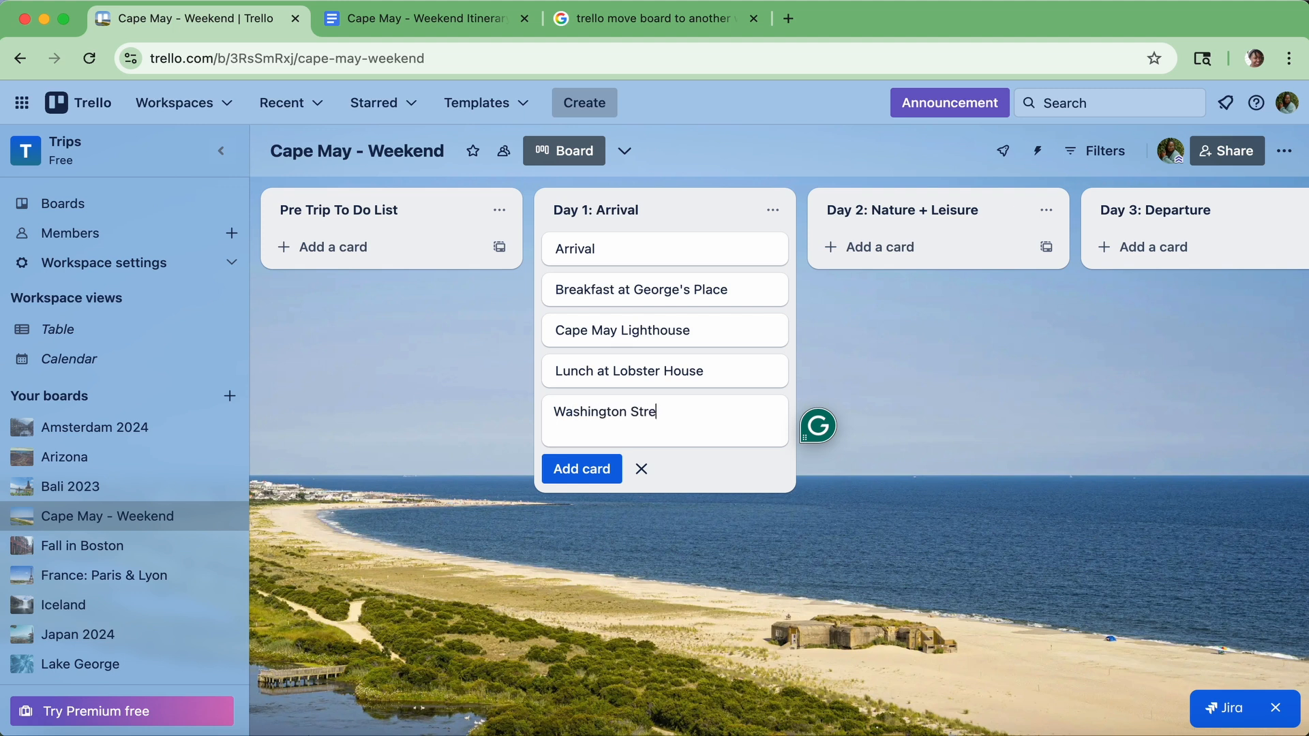
text(et Mall)
key(Return)
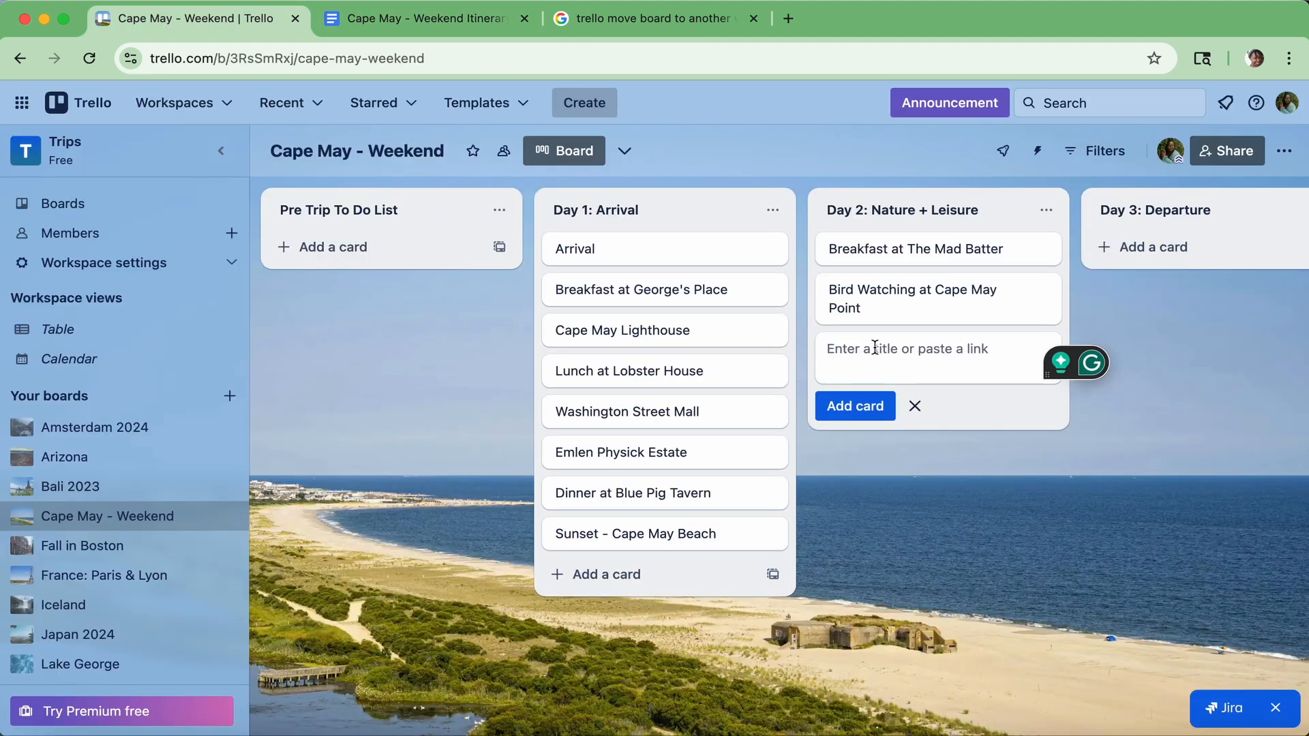
Step: Add separate Day 2 cards for Lunch at The Red Store, Wine Tasting - Cape May Winery, Relax at Beach and Dinner at Washington Inn
text(Lunch at The Red Store Wine Tasting - Cape May Winery Relax at Beach Dinner at Washington Inn)
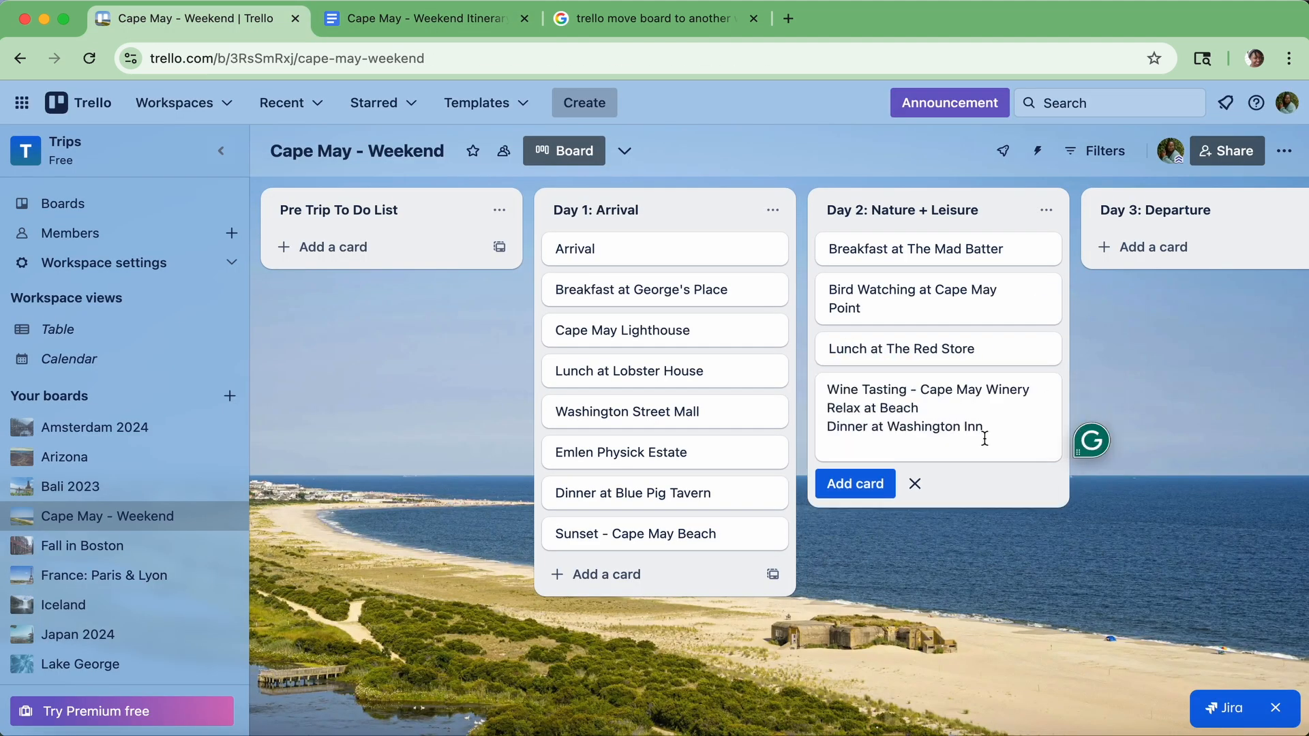
drag(984, 439, 784, 409)
key(ctrl+x)
key(Return)
key(ctrl+v)
drag(985, 465, 825, 464)
key(ctrl+x)
key(Return)
key(ctrl+v)
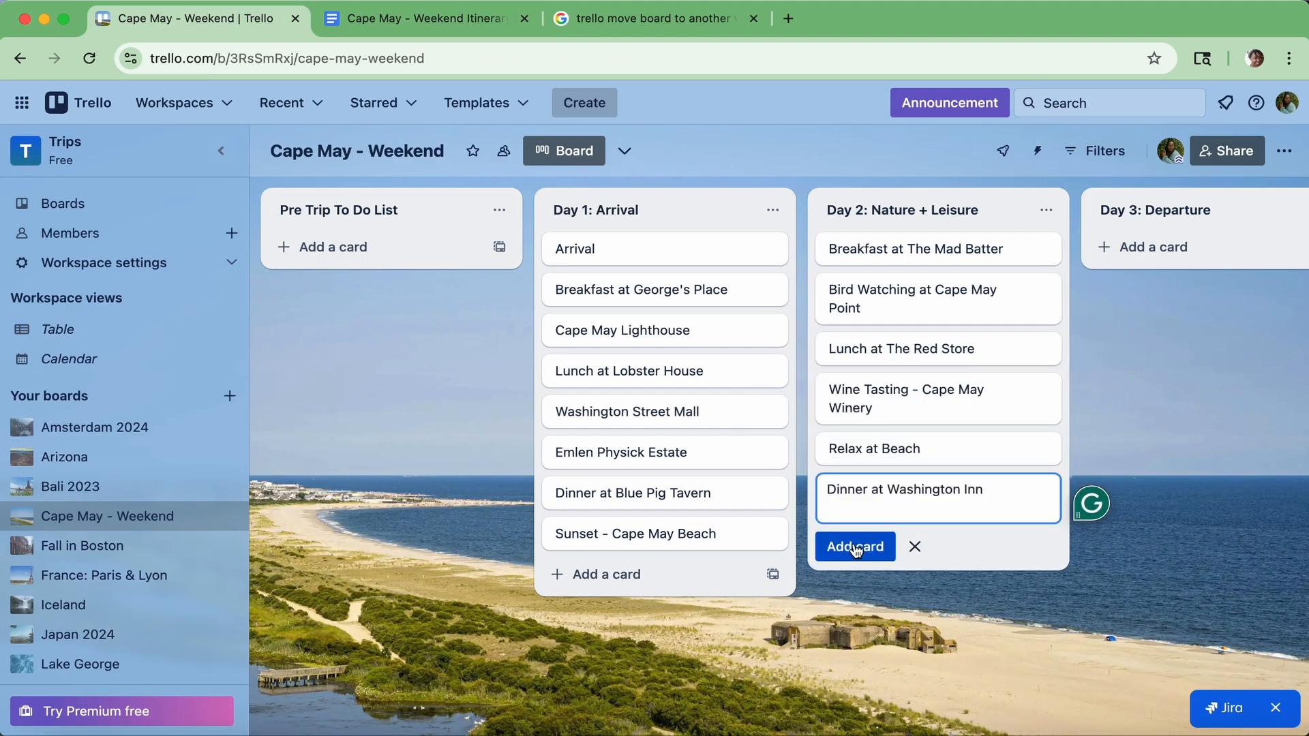
click(857, 551)
Step: Copy the Day 3 activities from the Google Docs itinerary and paste them into a new card entry in Trello's Day 3: Departure list
scroll(857, 551, right, 3)
click(451, 22)
drag(381, 425, 431, 497)
click(234, 22)
click(965, 246)
key(super+v)
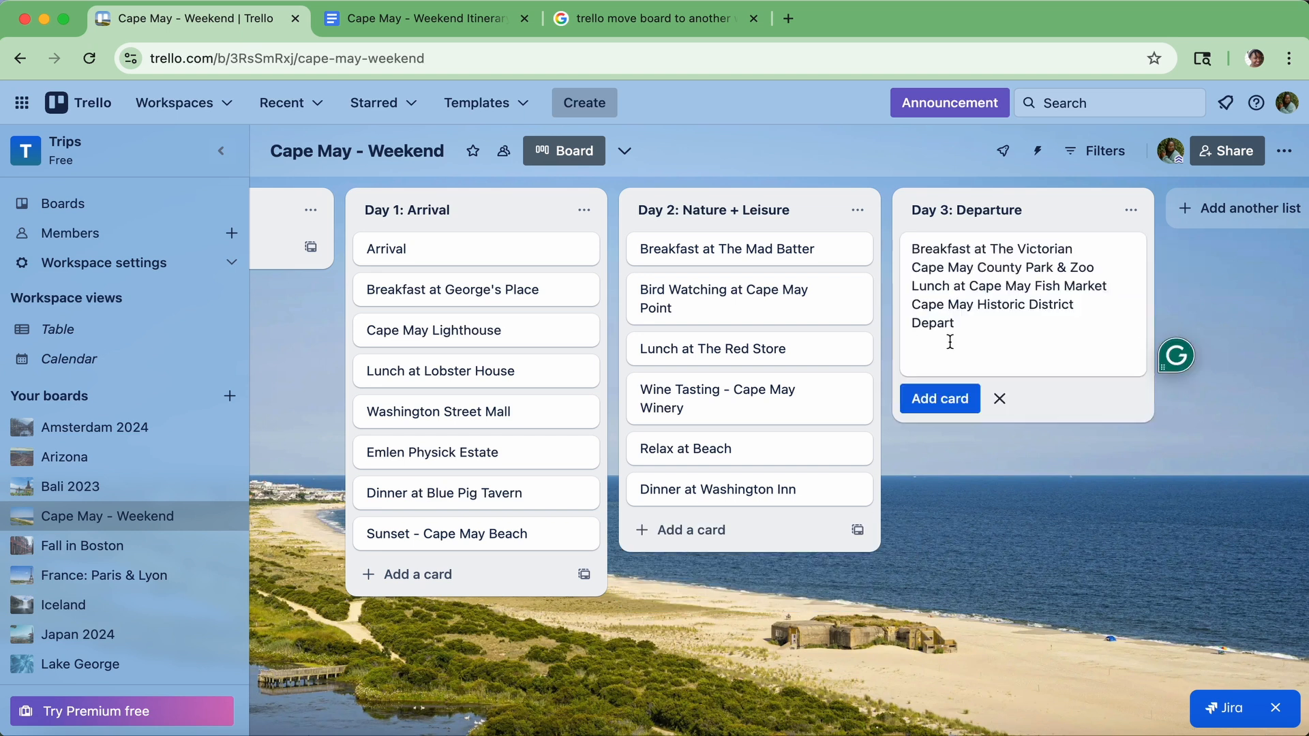
Step: Split Breakfast at The Victorian and Cape May County Park & Zoo from the pasted text into separate Day 3 cards
key(super+x)
key(BackSpace)
drag(950, 342, 903, 314)
key(Return)
key(super+v)
key(super+x)
key(Return)
key(super+v)
Step: Split the remaining Day 3 text into the cards Lunch at Cape May Fish Market, Cape May Historic District and Depart
drag(949, 386, 902, 353)
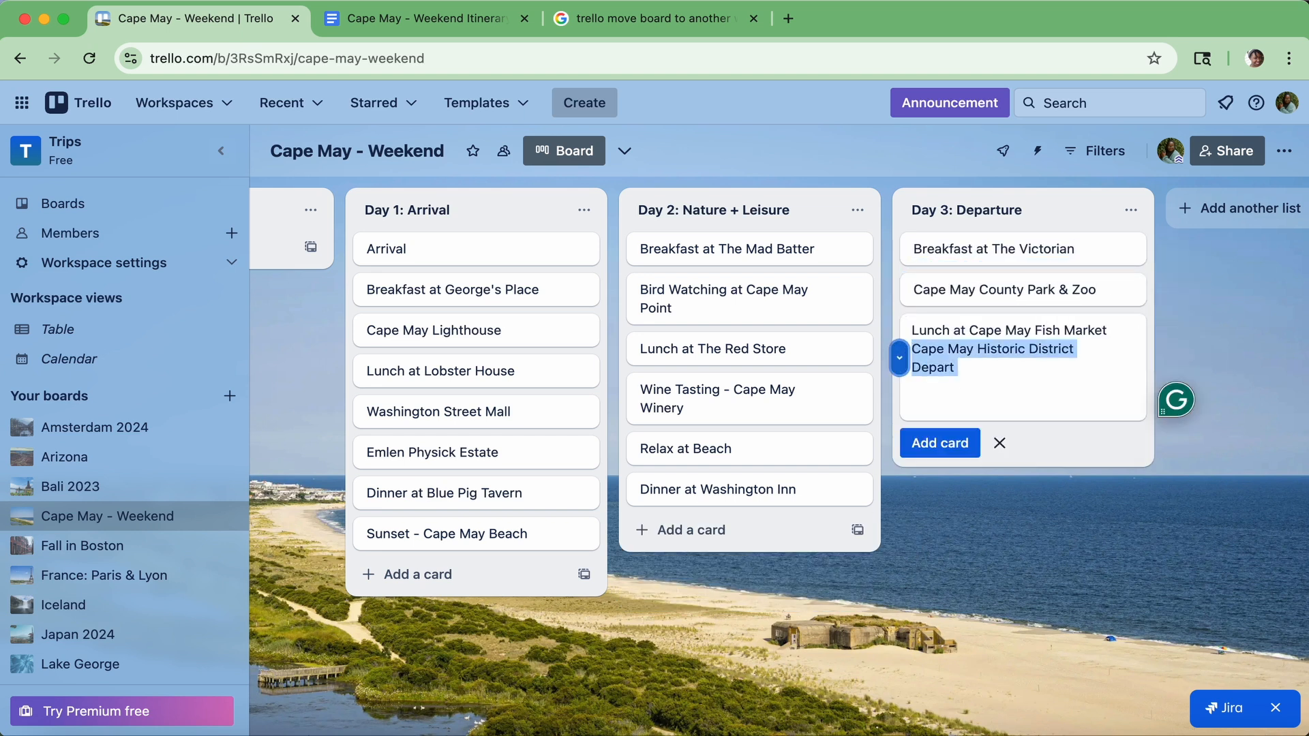
key(super+x)
key(Return)
key(super+v)
drag(918, 427, 904, 389)
key(super+x)
key(Return)
key(super+v)
key(Return)
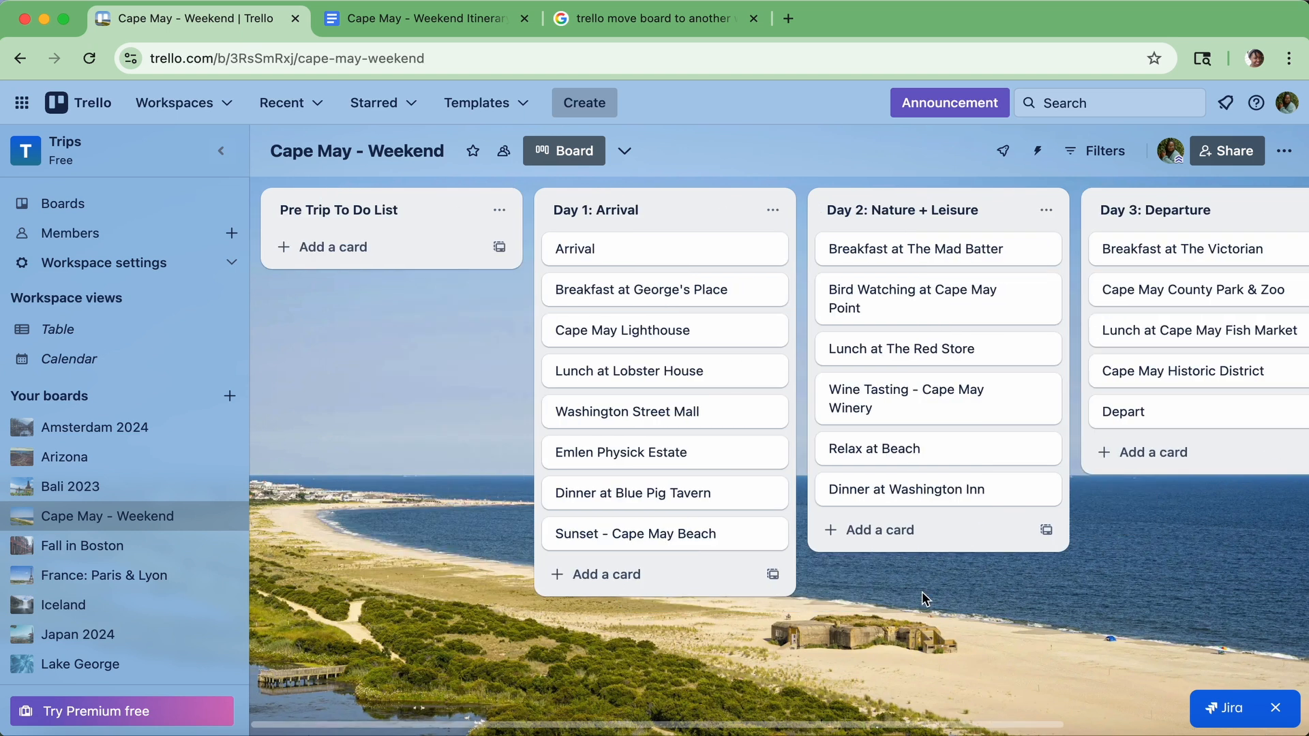
scroll(922, 599, right, 1)
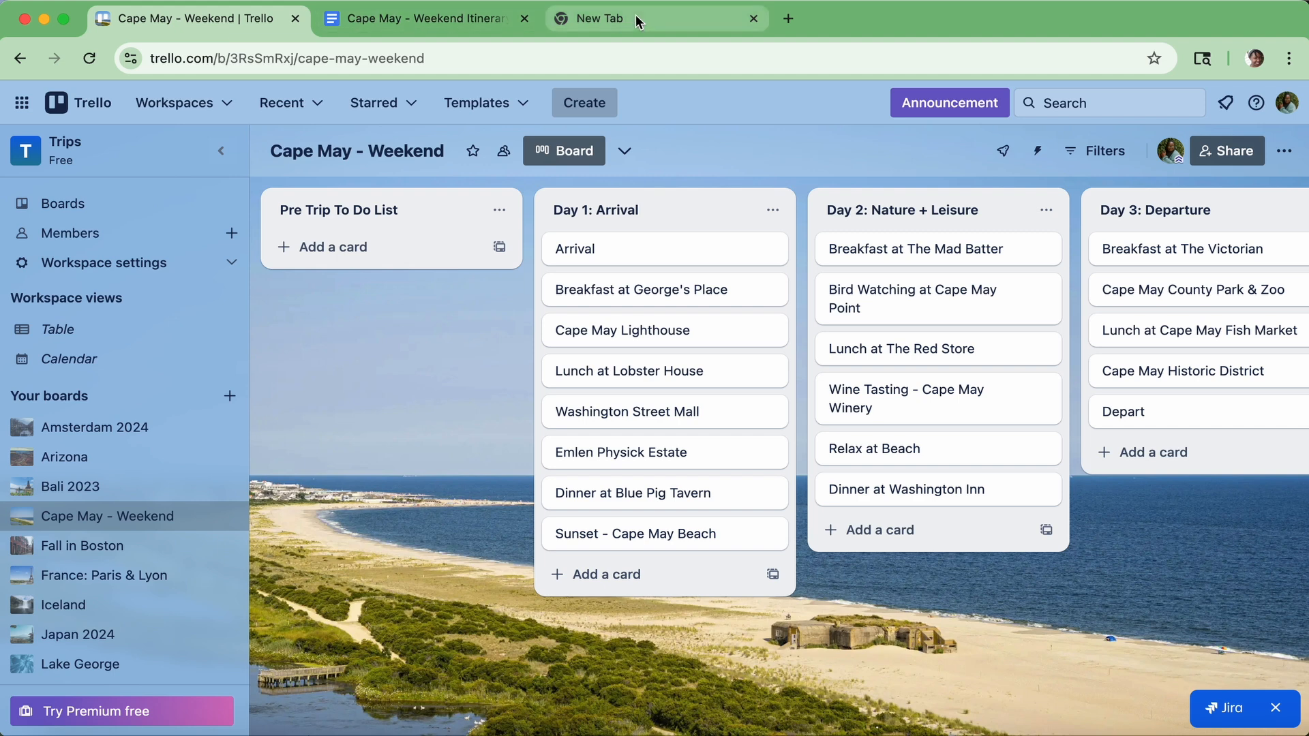
Step: Search Google Images for "george's place cape may" and copy the Tripadvisor photo of the waffle and French toast
click(634, 21)
text(george's place cap)
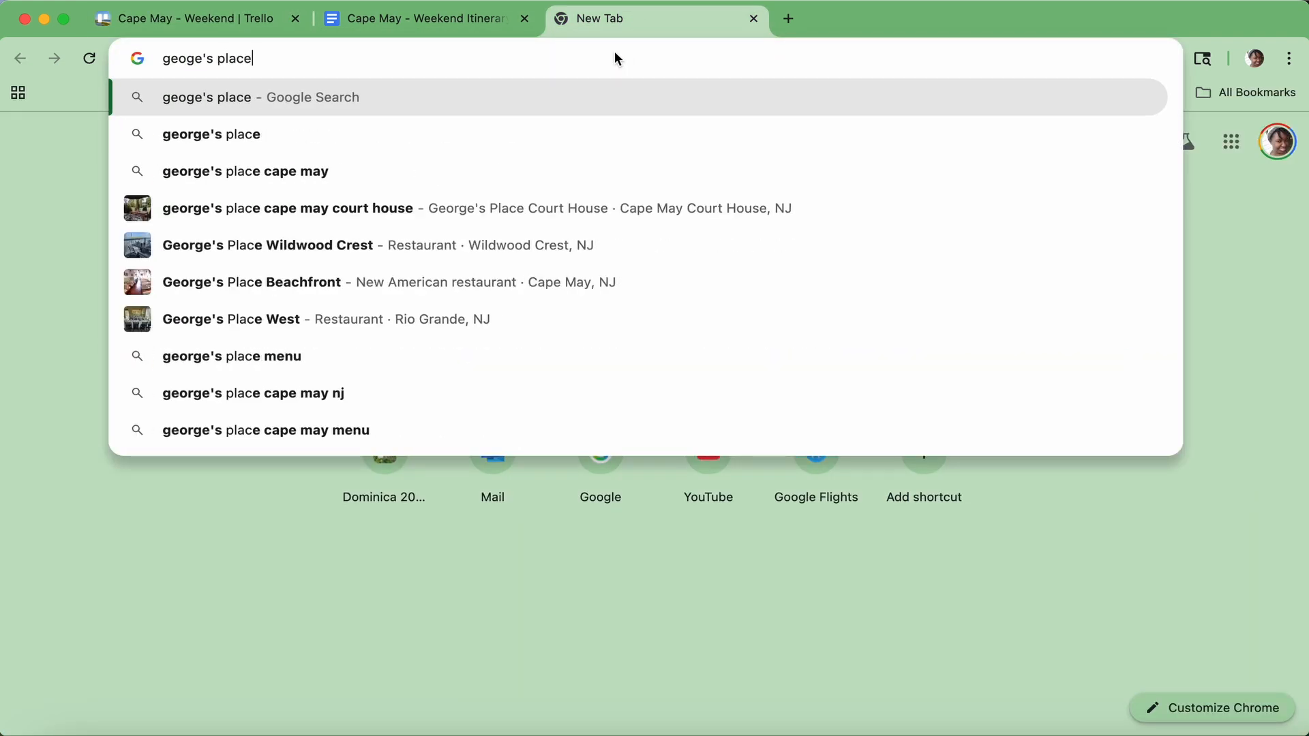
click(538, 127)
click(326, 197)
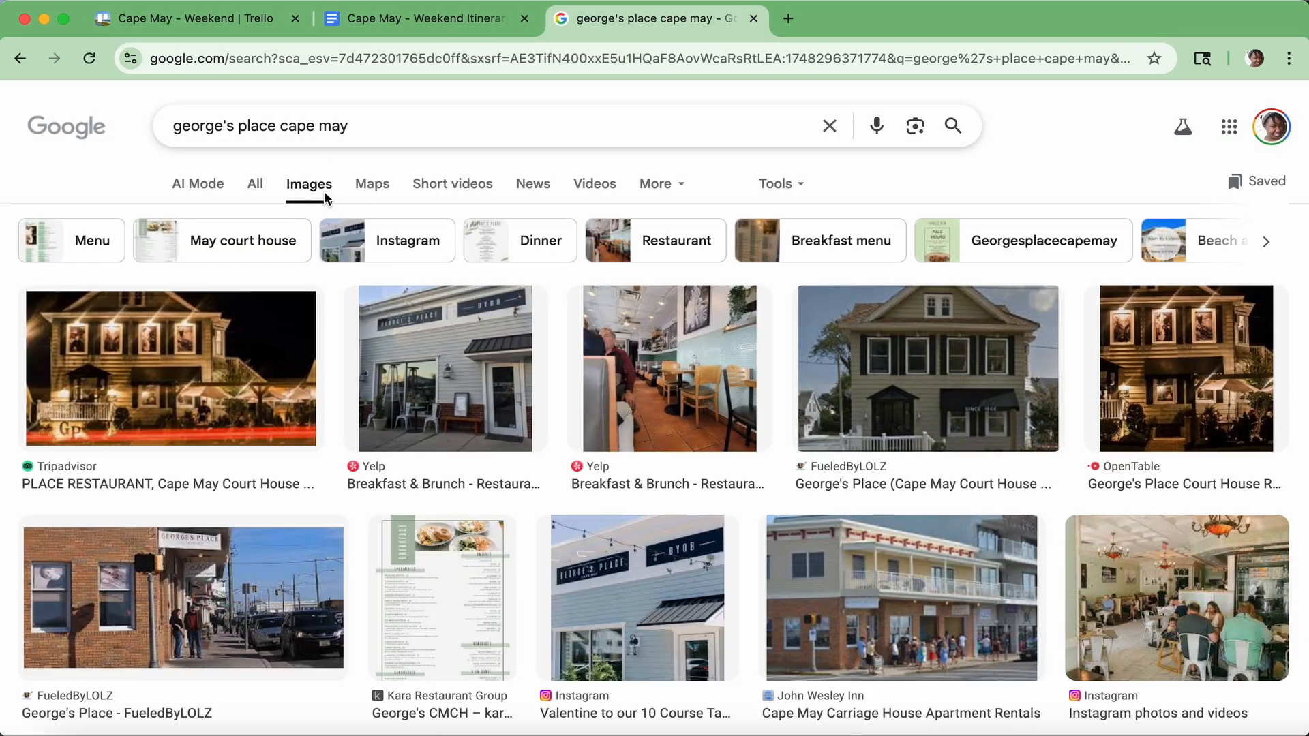
scroll(383, 348, down, 10)
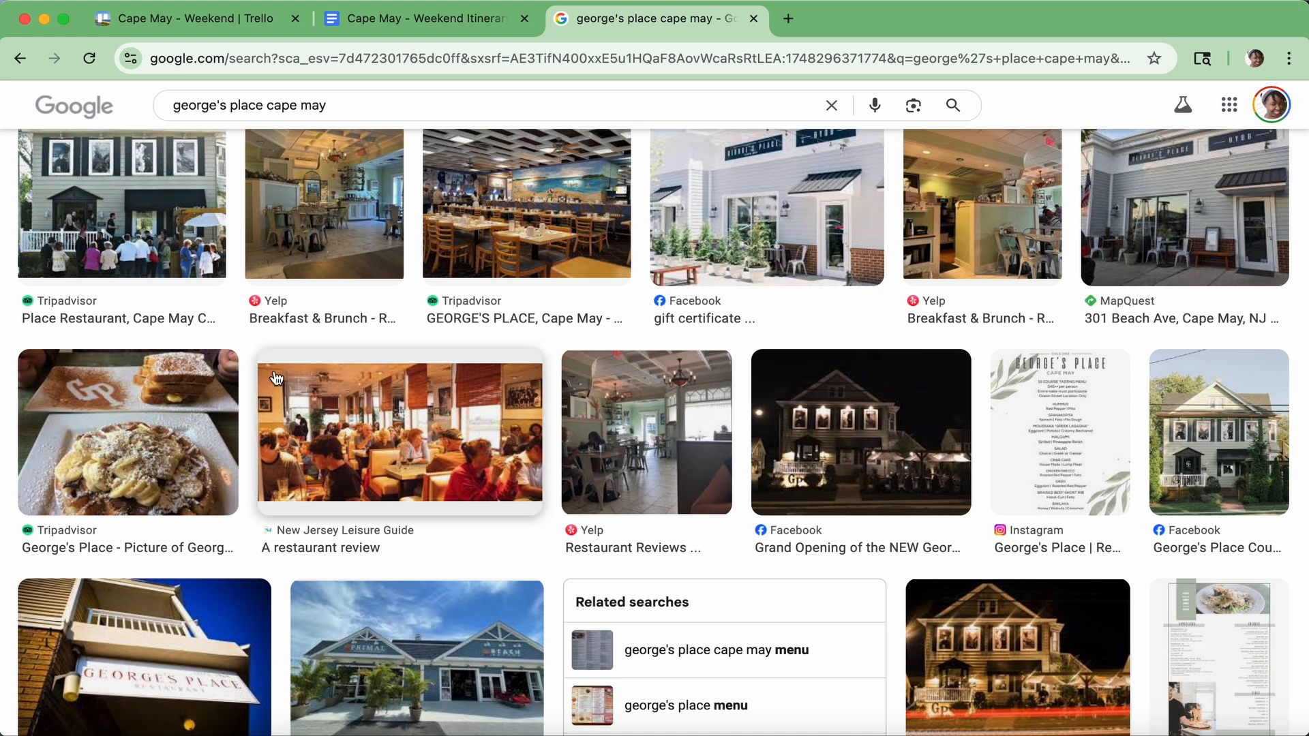
click(152, 420)
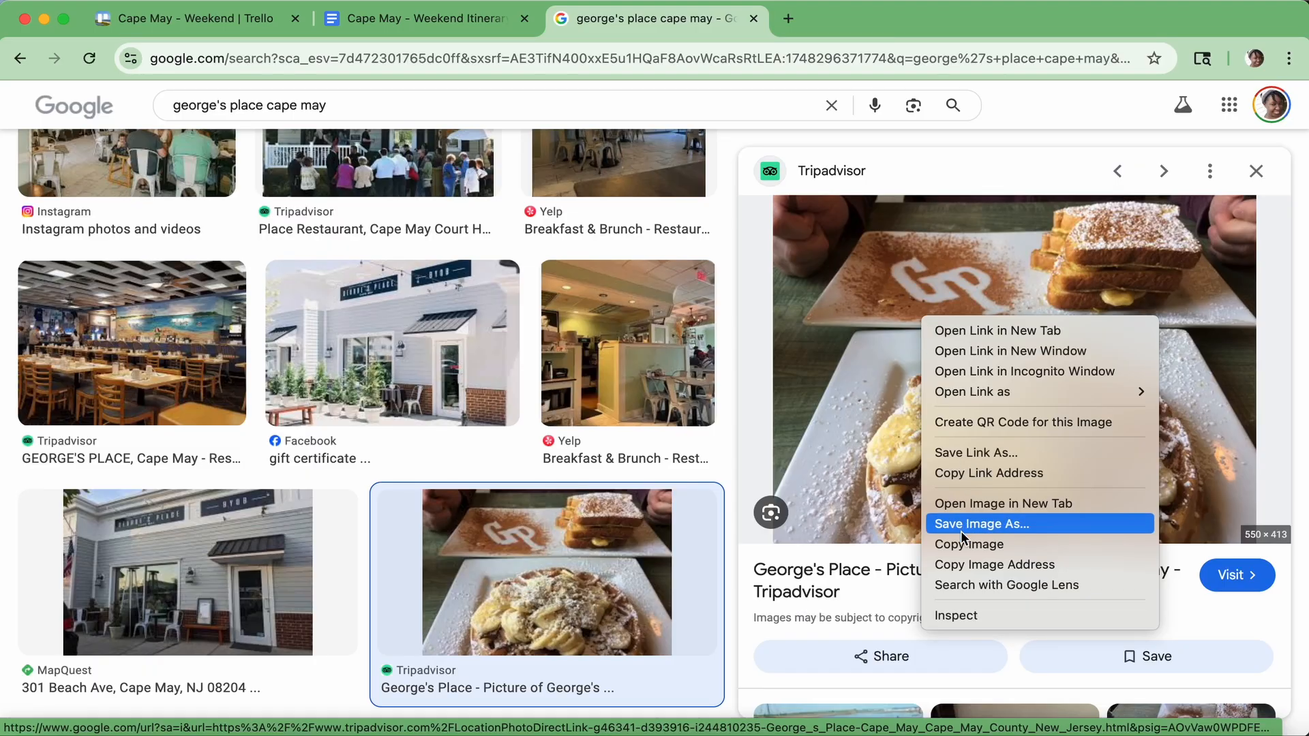
click(961, 543)
Step: Return to the Trello board and paste the copied food photo into the Breakfast at George's Place card as its cover
click(423, 19)
click(239, 21)
click(637, 300)
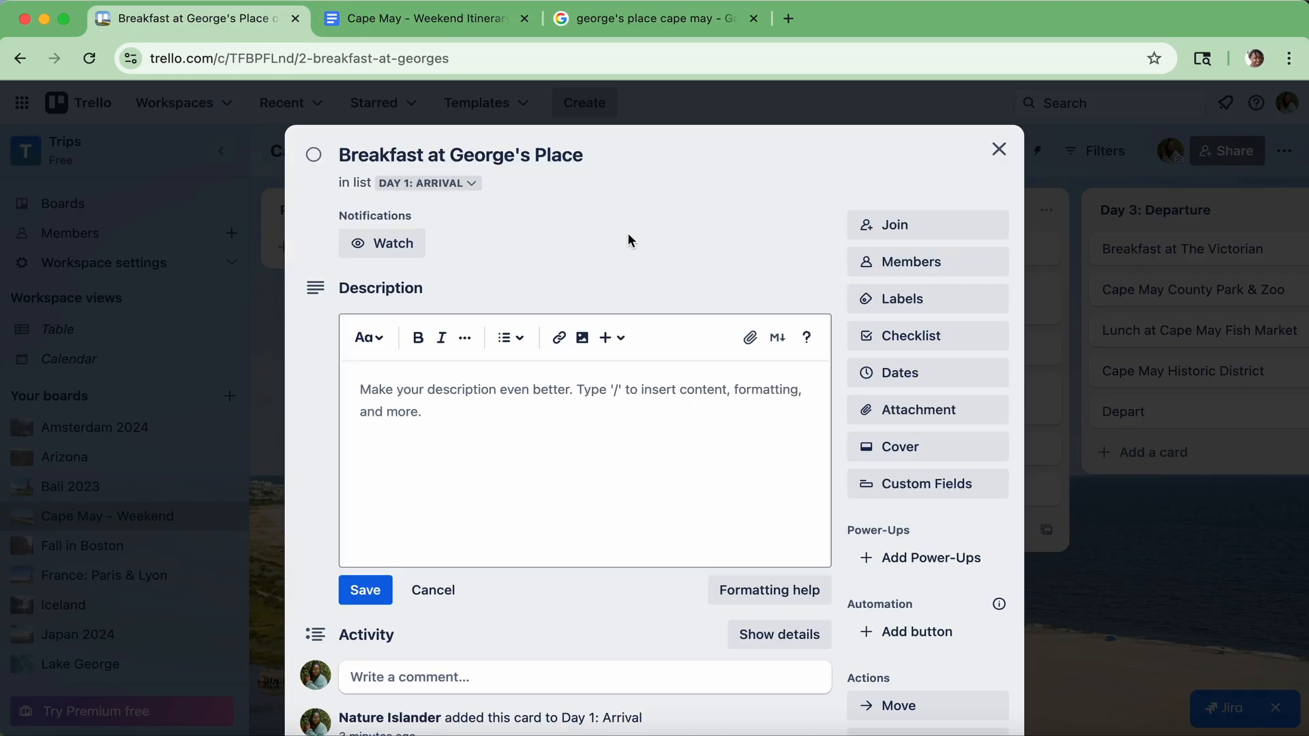
key(super+v)
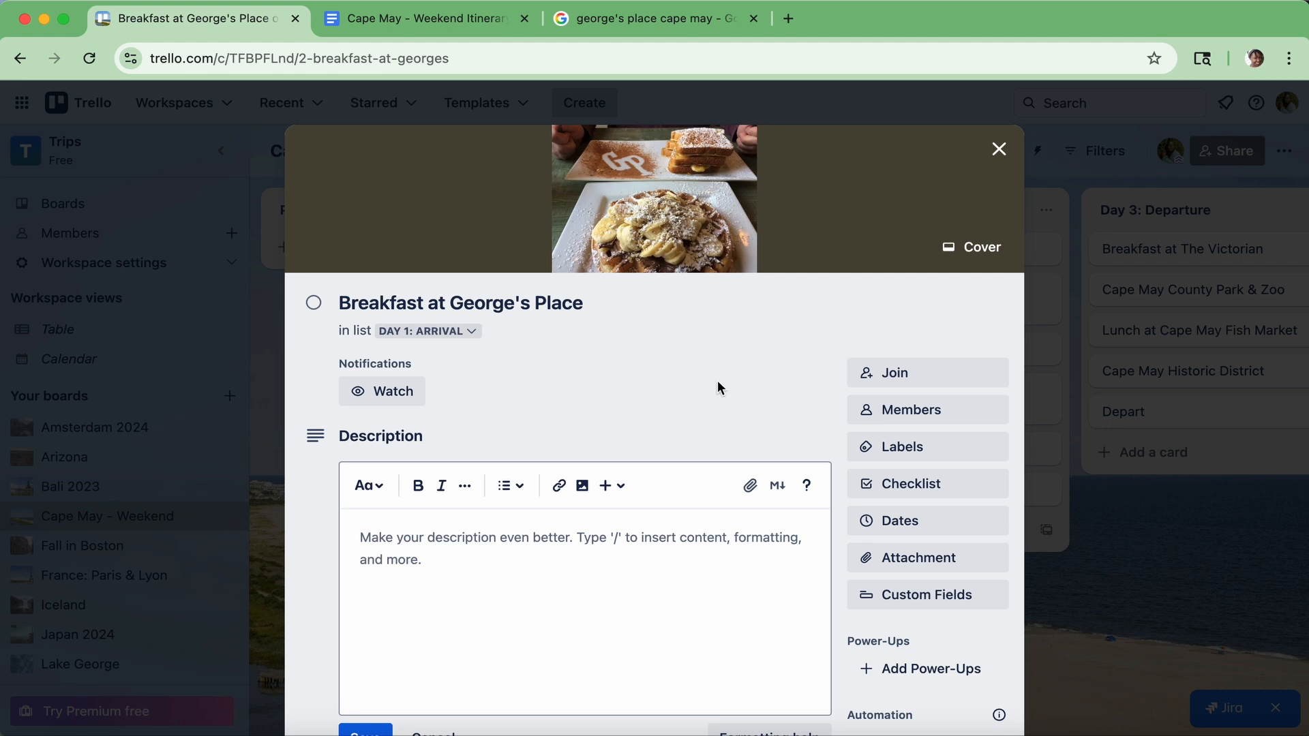
Step: Look over the Breakfast at George's Place card and close it to return to the board
scroll(718, 387, down, 3)
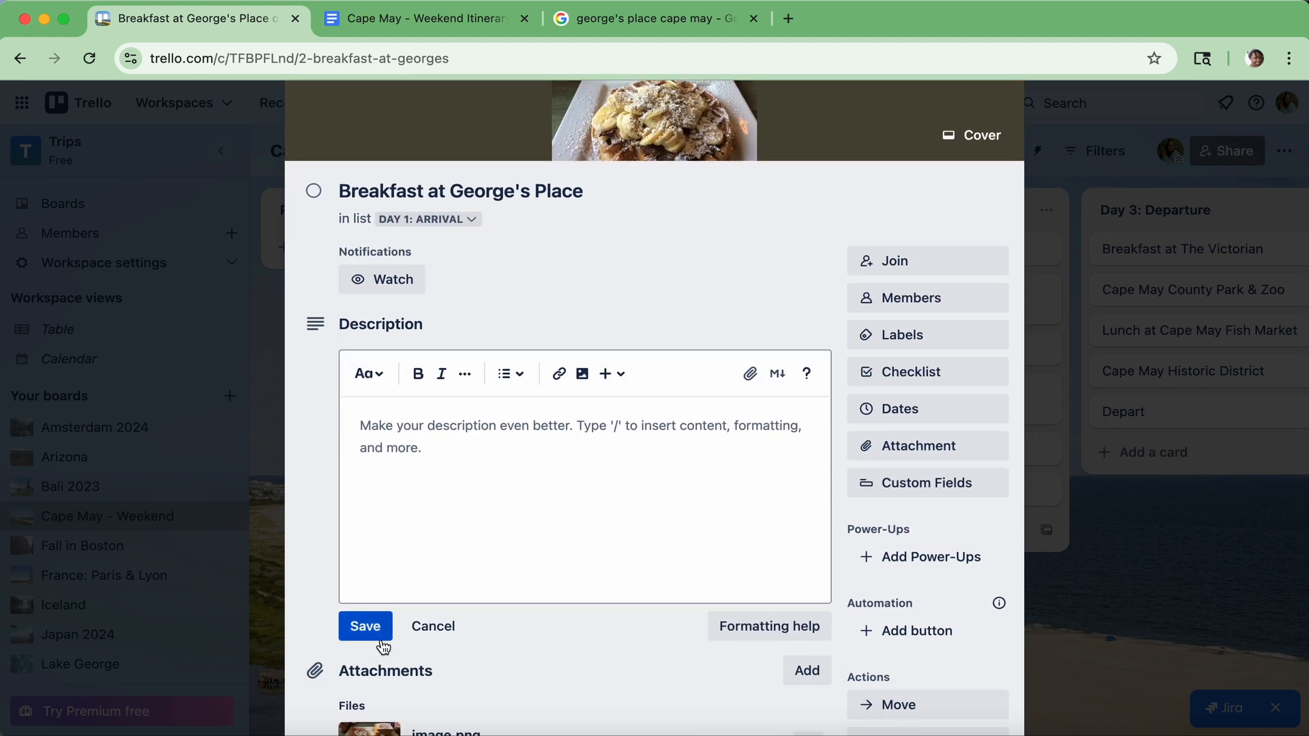
scroll(825, 349, up, 3)
right_click(686, 390)
click(626, 321)
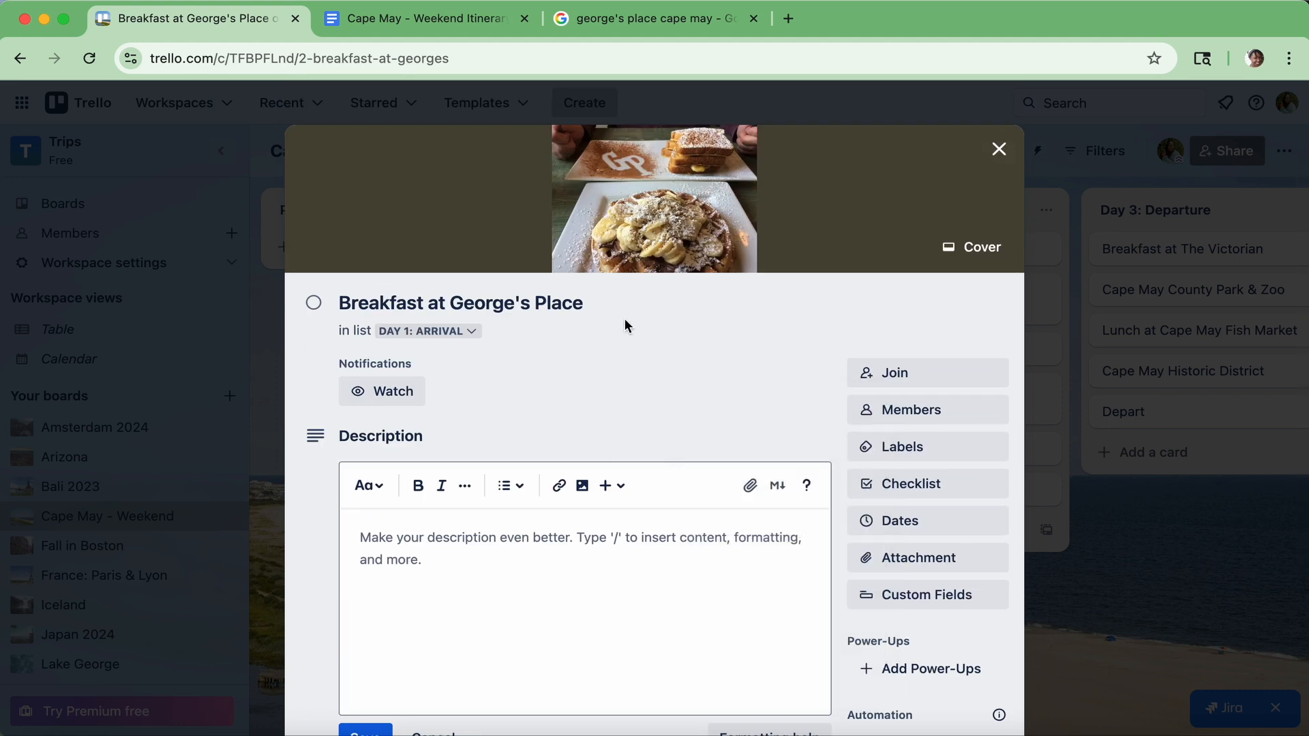
right_click(626, 319)
click(999, 148)
click(999, 148)
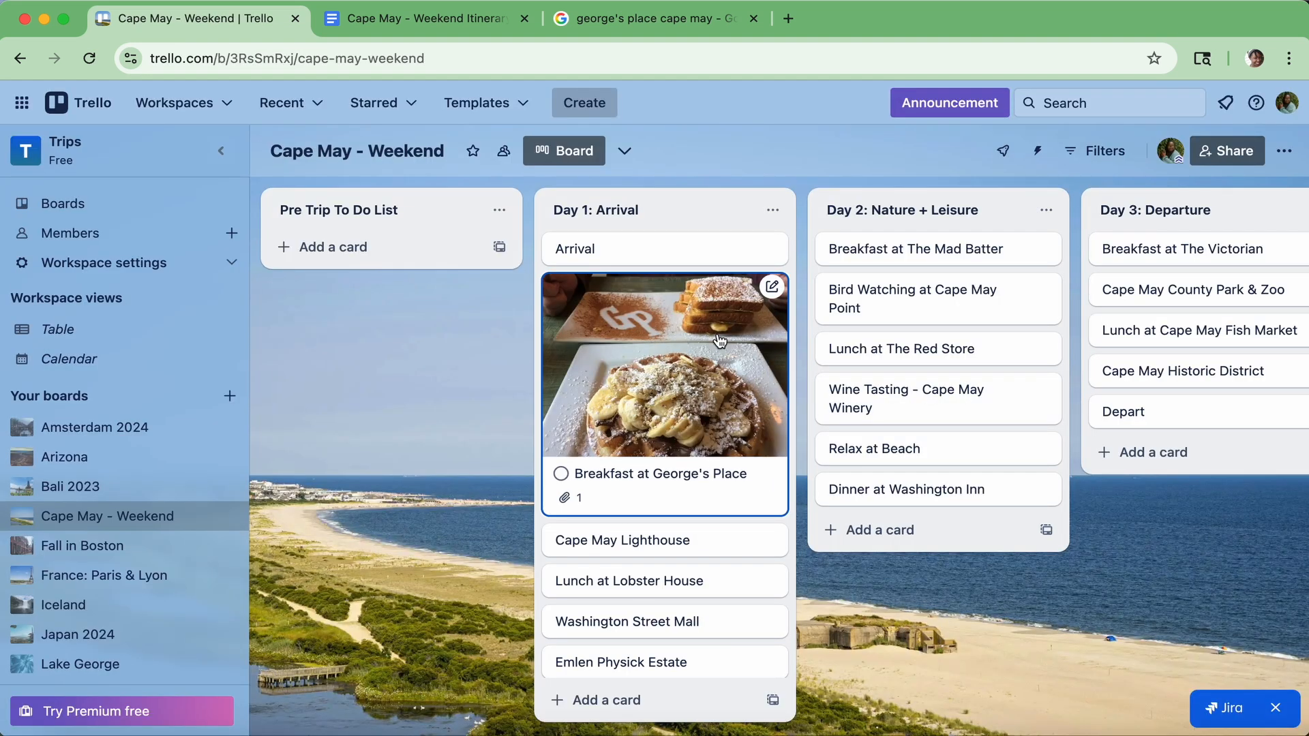
Step: Search Google Images for "cape may lighthouse" and copy the Fun New Jersey photo of the lighthouse
click(659, 24)
click(615, 59)
text(cape may lighthouse)
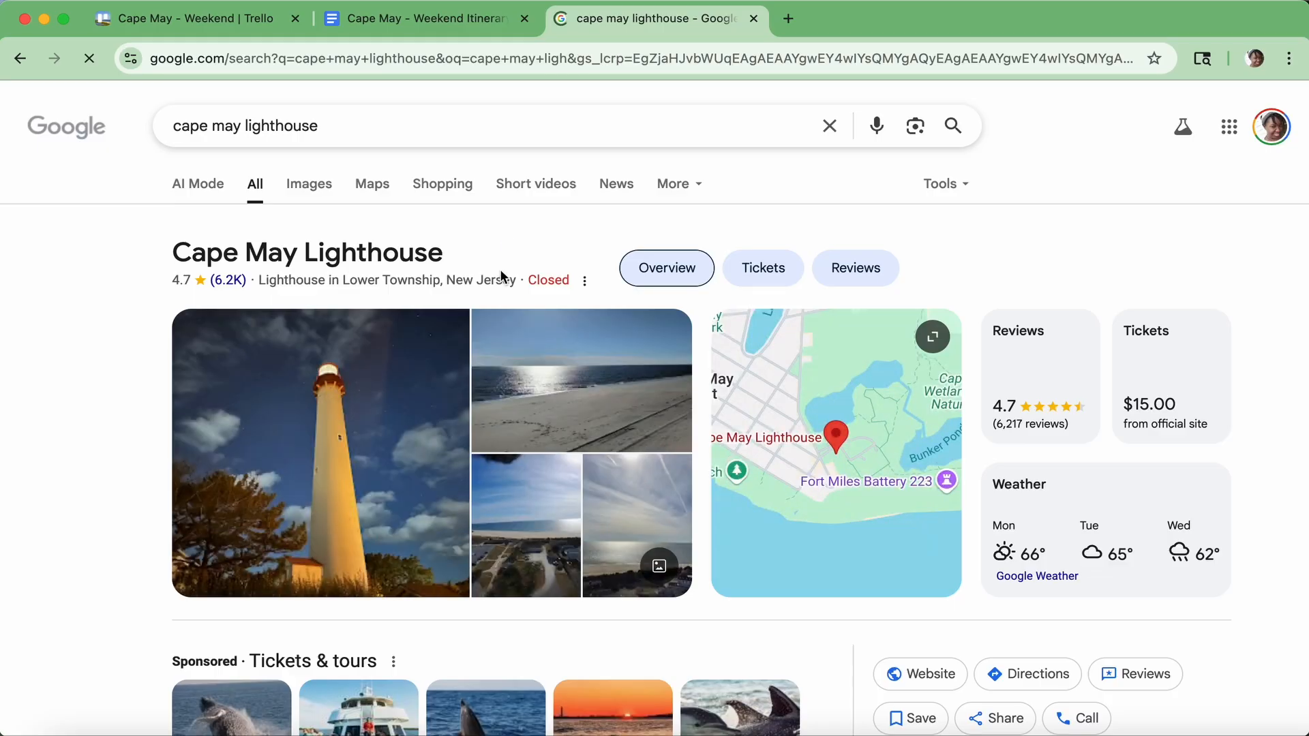
click(309, 185)
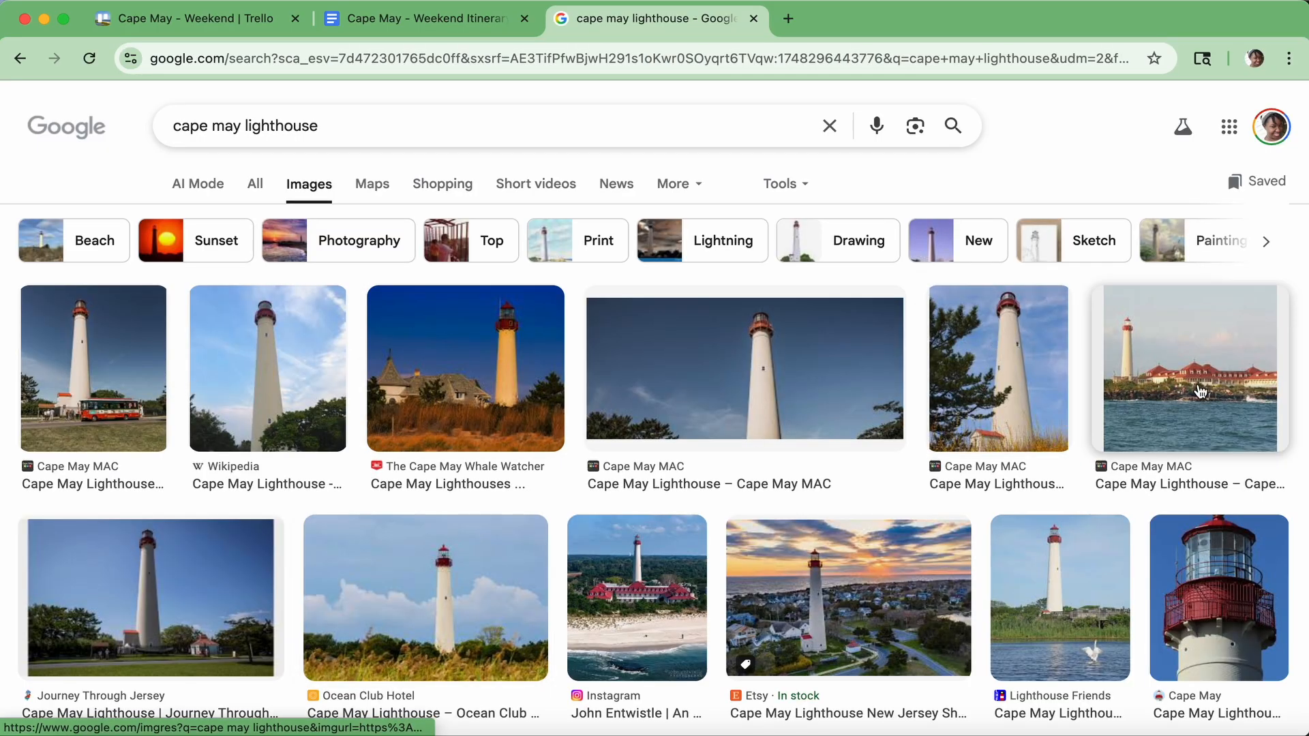
scroll(1200, 391, down, 7)
scroll(941, 452, down, 6)
scroll(1022, 436, up, 15)
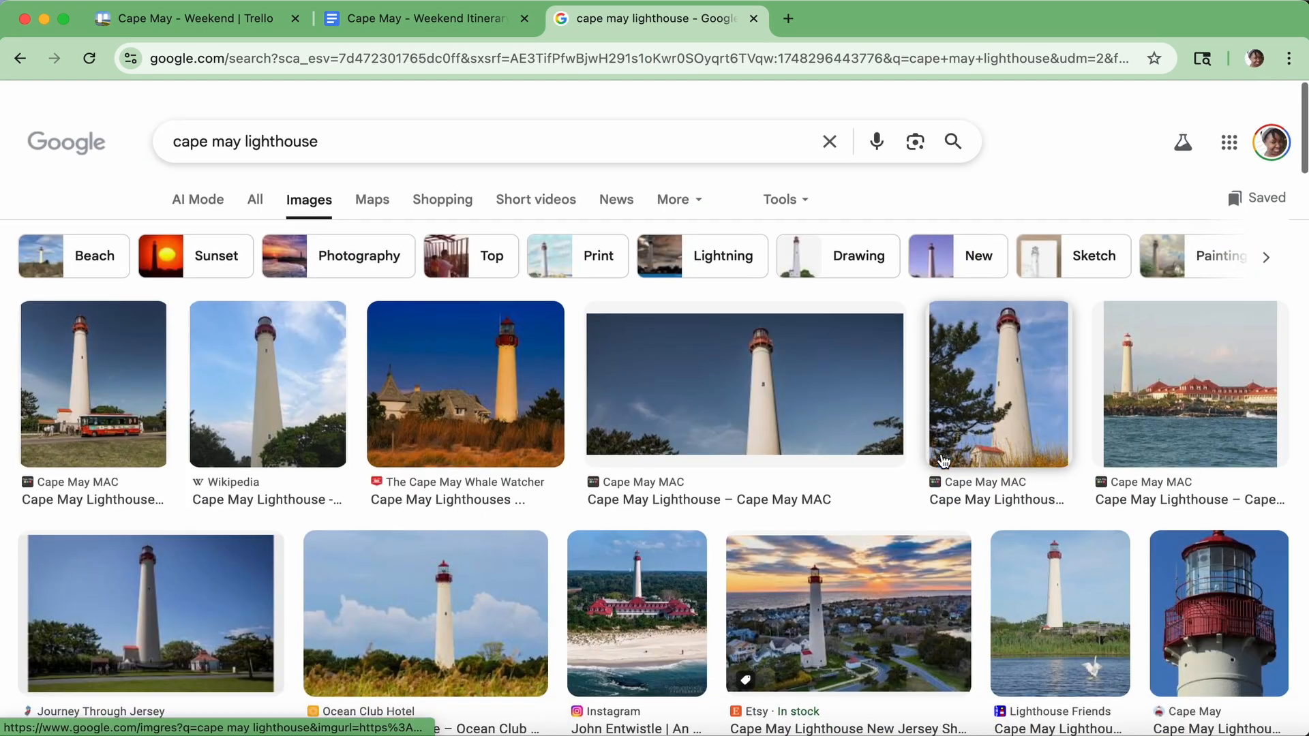
click(1147, 414)
scroll(1147, 414, down, 5)
click(1190, 369)
right_click(1020, 414)
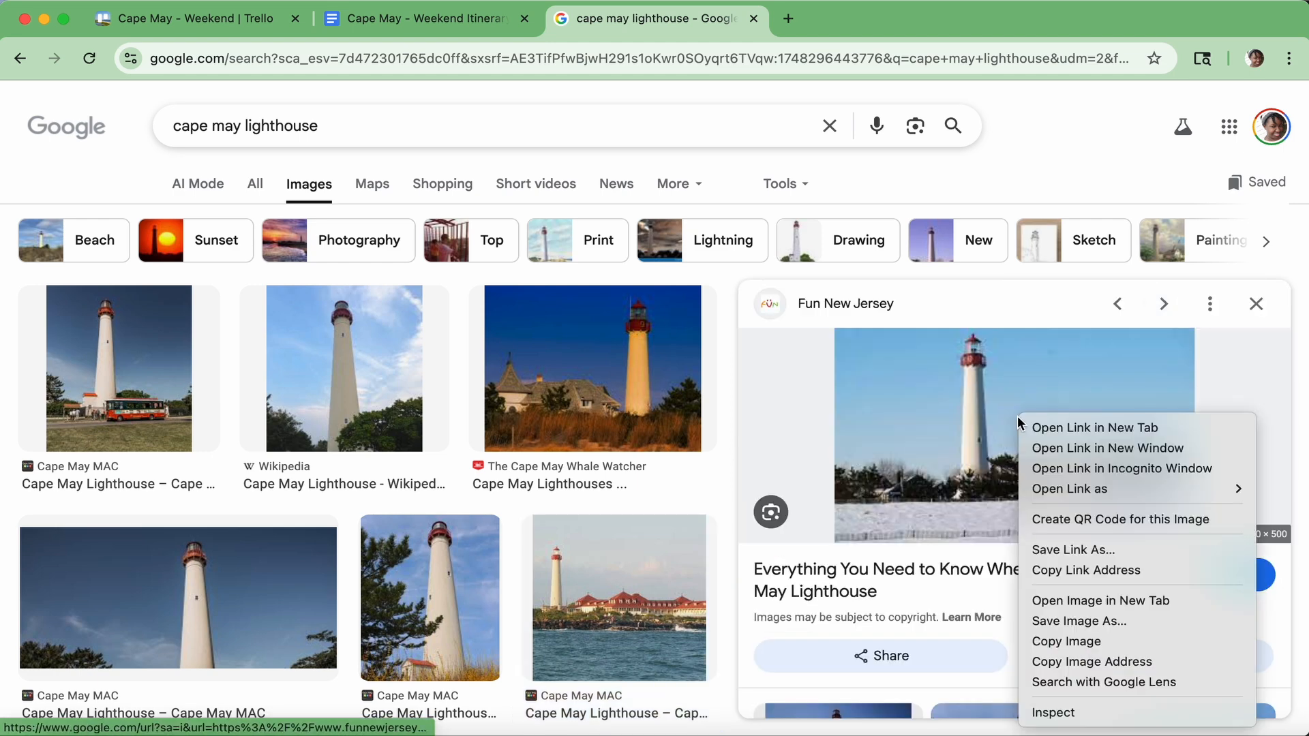
click(1067, 642)
Step: Return to the Trello board and paste the copied lighthouse photo into the Cape May Lighthouse card as its cover
click(184, 18)
click(623, 535)
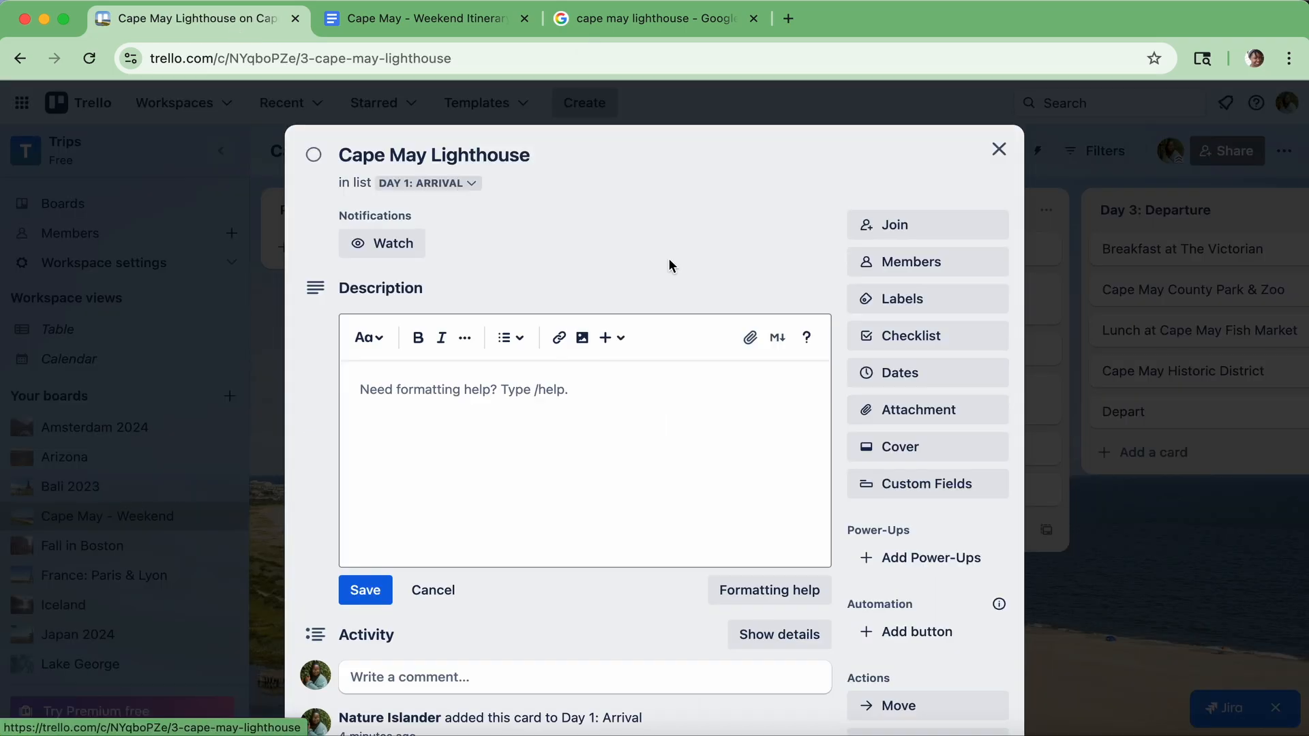
right_click(655, 231)
click(635, 231)
key(super+v)
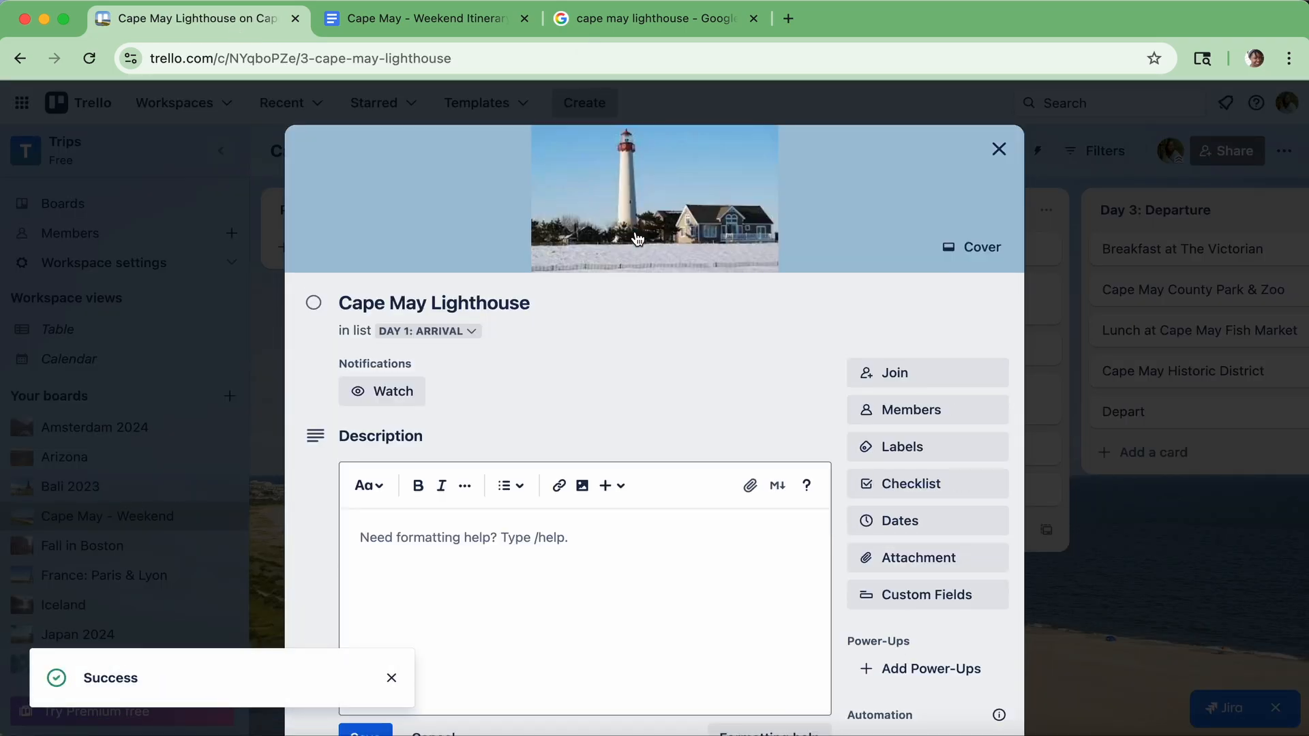
click(999, 150)
scroll(664, 412, up, 4)
scroll(666, 413, down, 1)
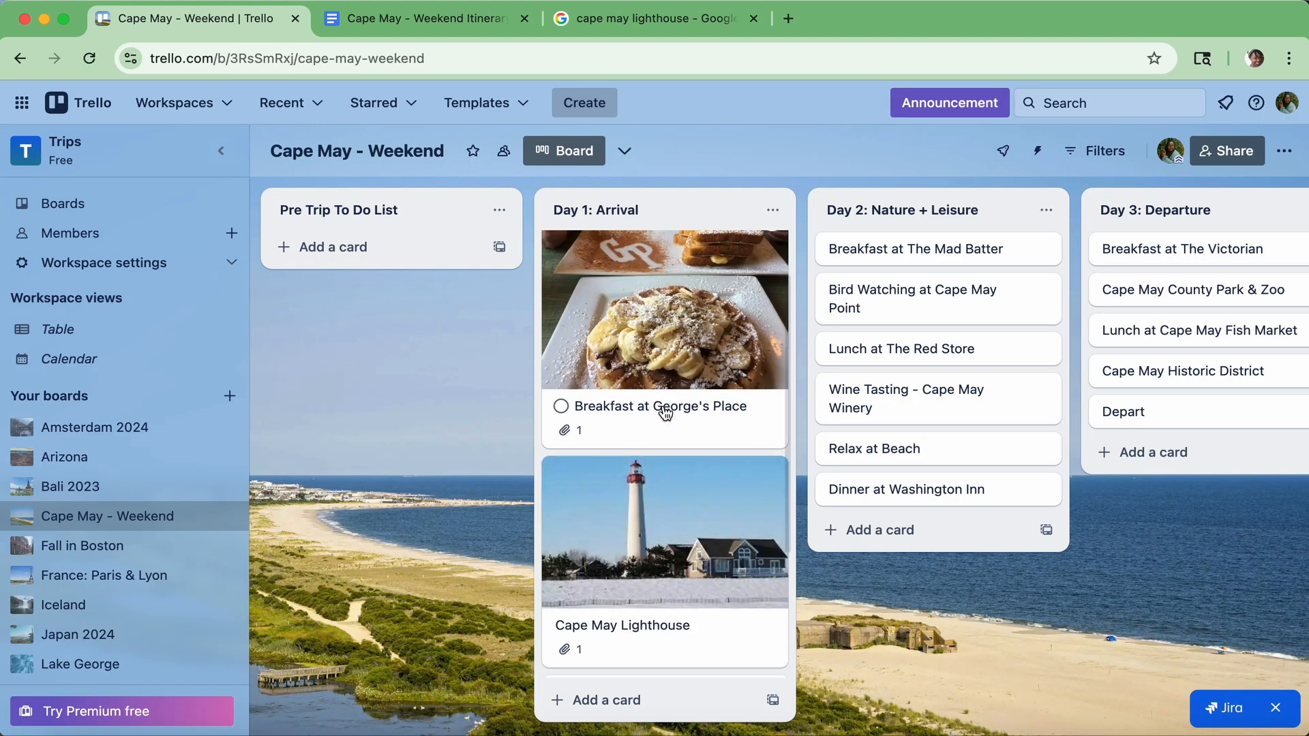
scroll(666, 412, down, 3)
scroll(666, 411, up, 3)
Step: Search Google Images for "mad batter cape may" and copy the 97.3 ESPN photo of the restaurant exterior
click(641, 18)
click(635, 60)
text(ma)
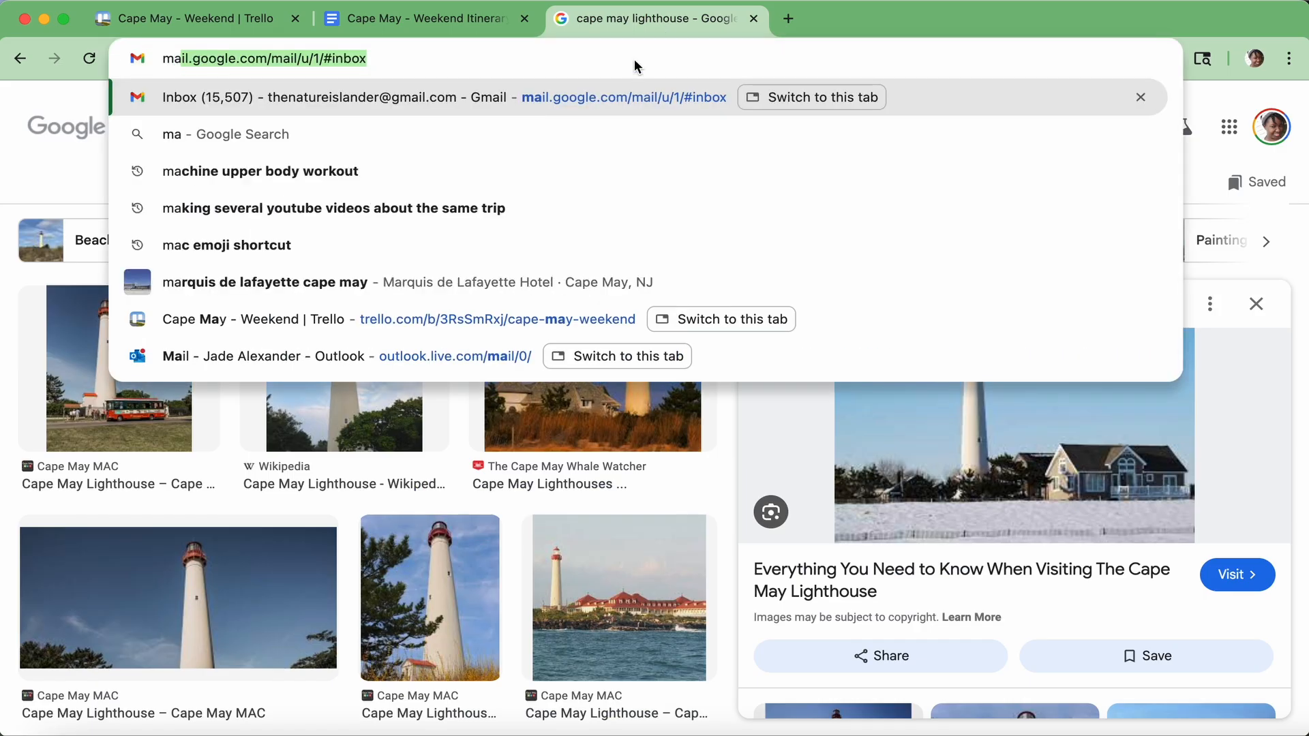
text(d batter cape may)
key(Return)
click(294, 184)
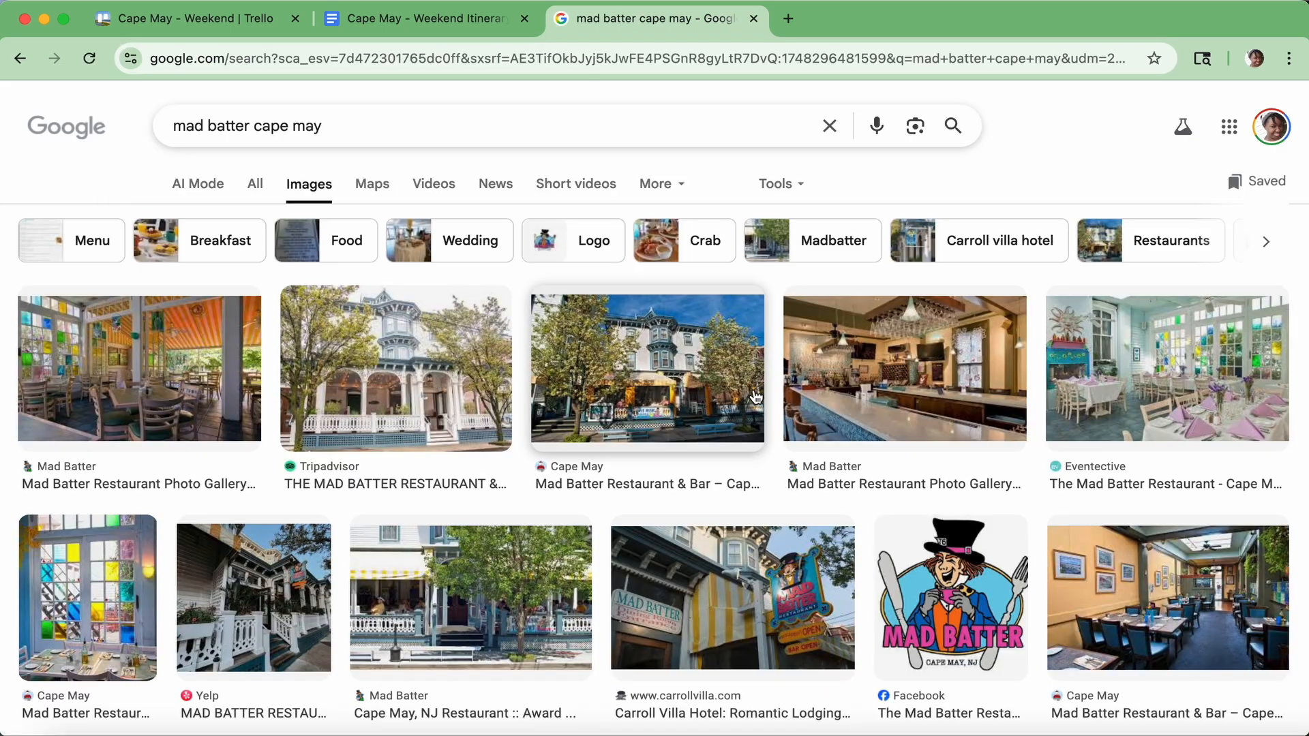
scroll(687, 412, down, 5)
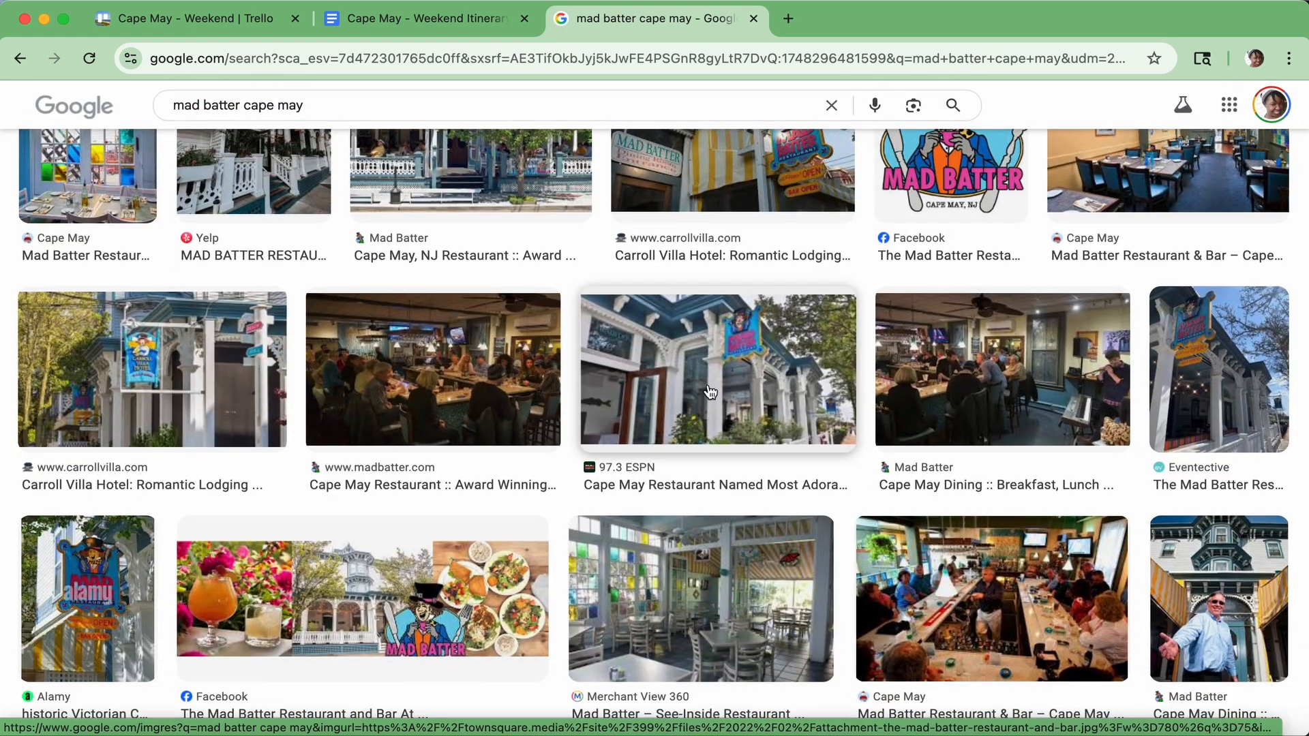
click(686, 413)
right_click(904, 329)
click(959, 551)
Step: Return to the Trello board and paste the copied restaurant photo into the Breakfast at The Mad Batter card as its cover
click(469, 28)
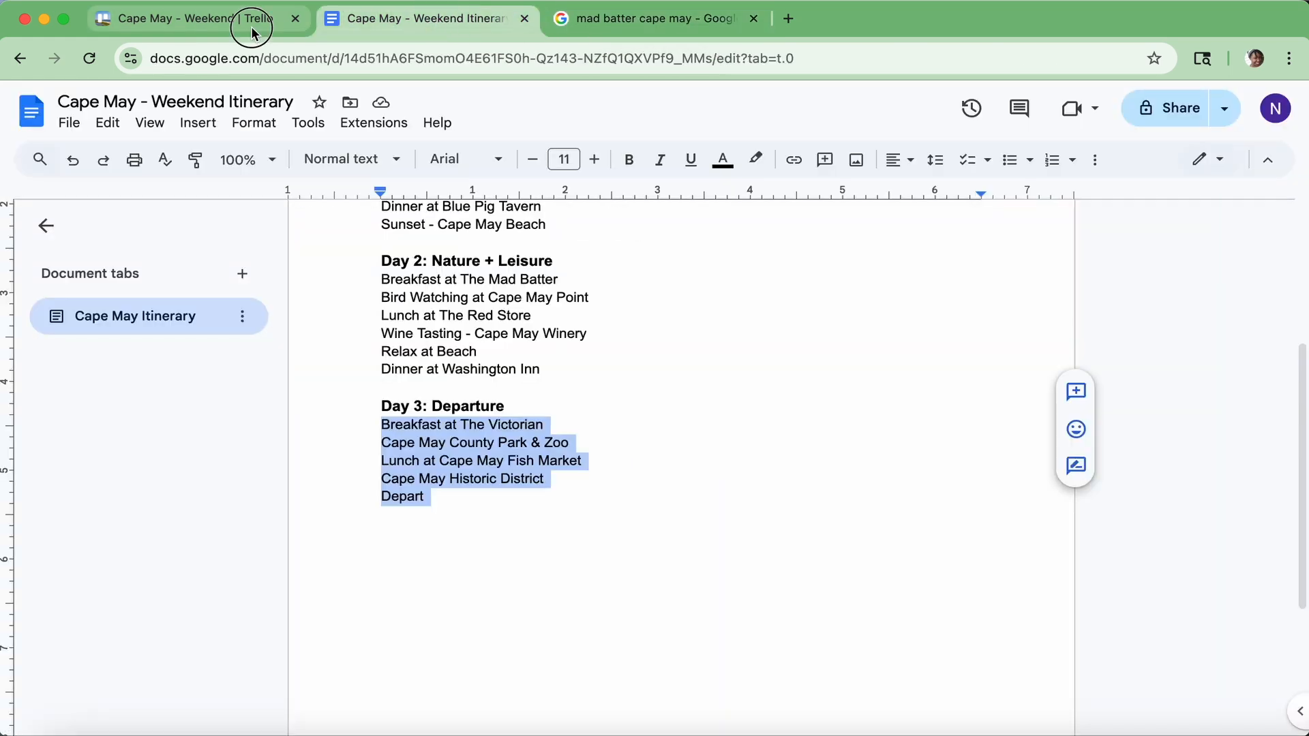
click(251, 29)
click(951, 257)
key(ctrl+v)
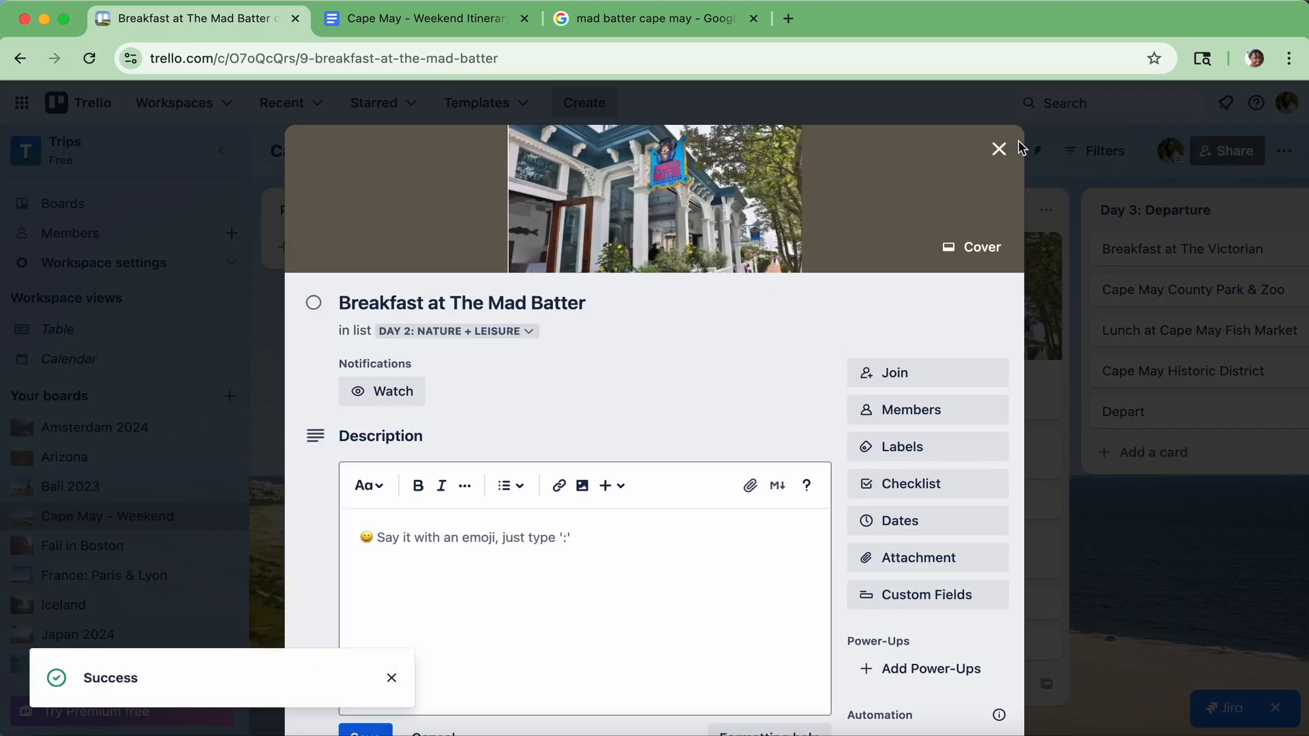
click(999, 148)
Step: Search Google Images for "bird watching cape may" and copy the New Jersey Audubon Society shorebird photo
click(603, 24)
click(593, 55)
text(bird watching c)
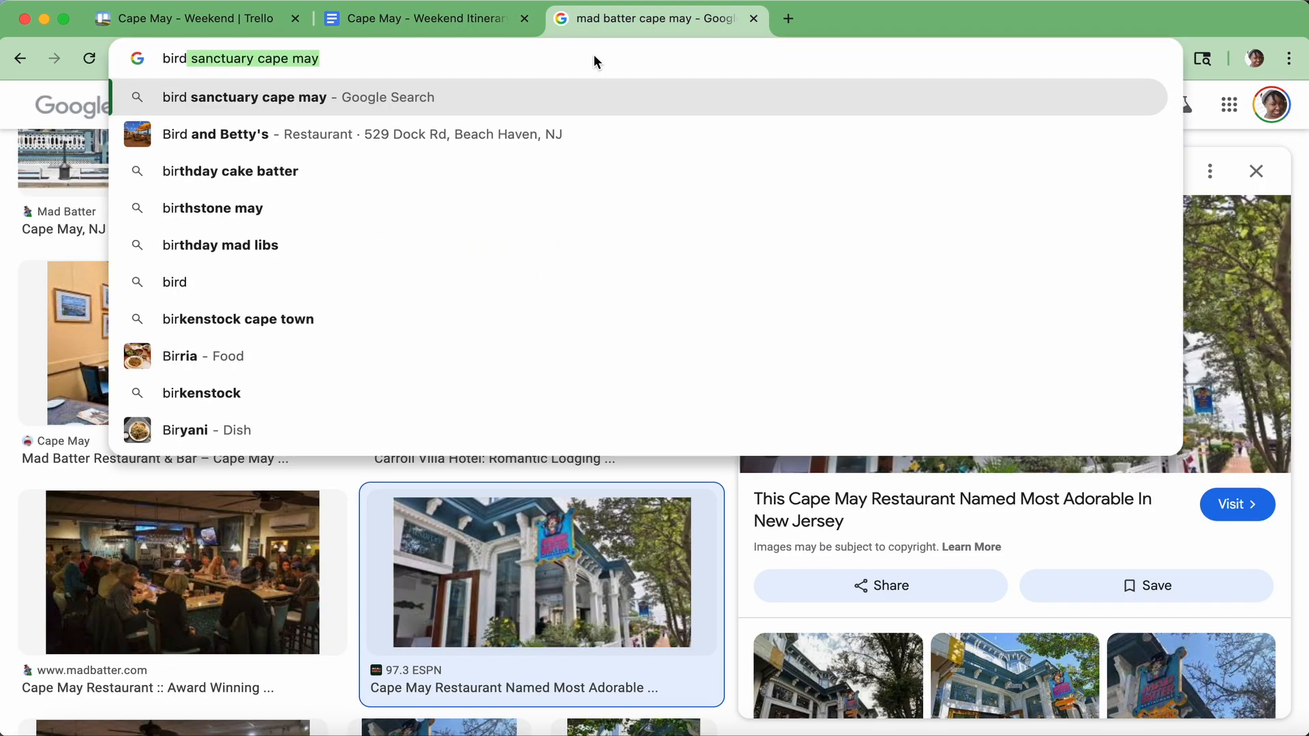
key(Return)
click(309, 184)
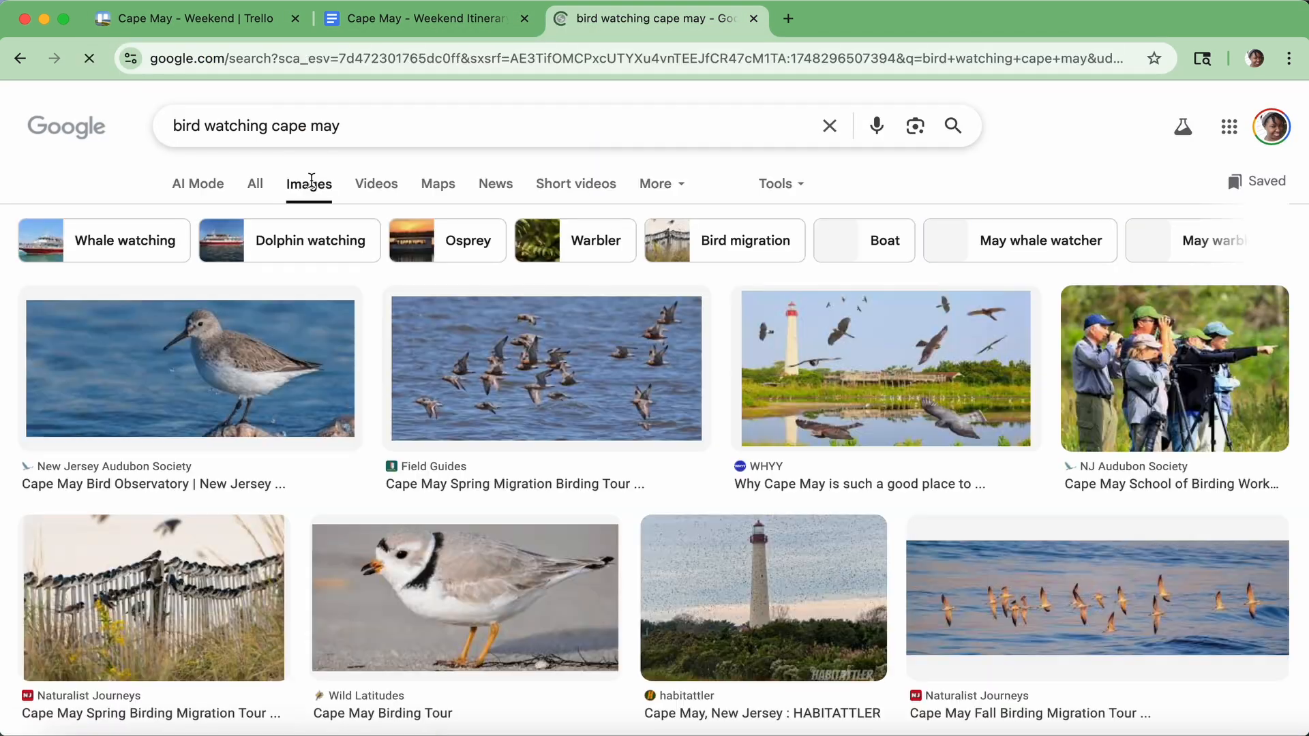
click(191, 368)
right_click(930, 470)
click(996, 649)
Step: Return to the Trello board and paste the copied bird photo into the Bird Watching at Cape May Point card as its cover
click(292, 20)
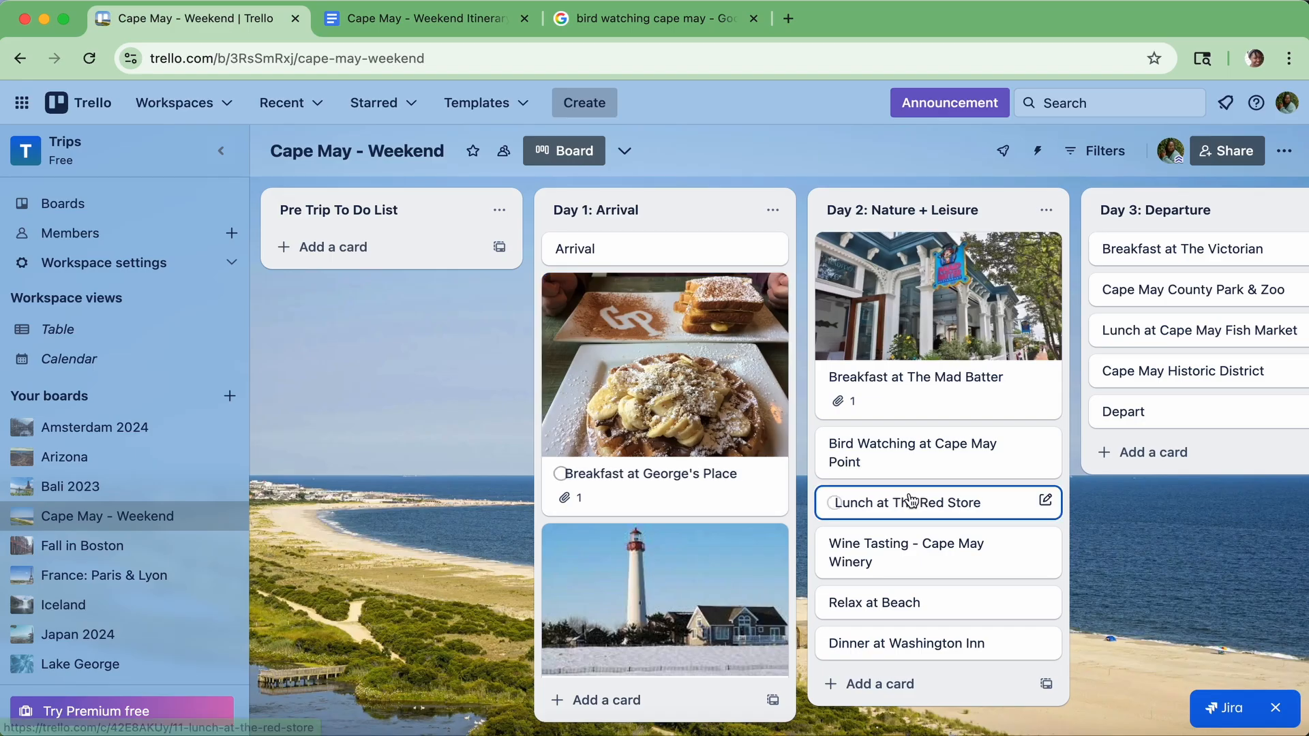
click(886, 371)
key(ctrl+v)
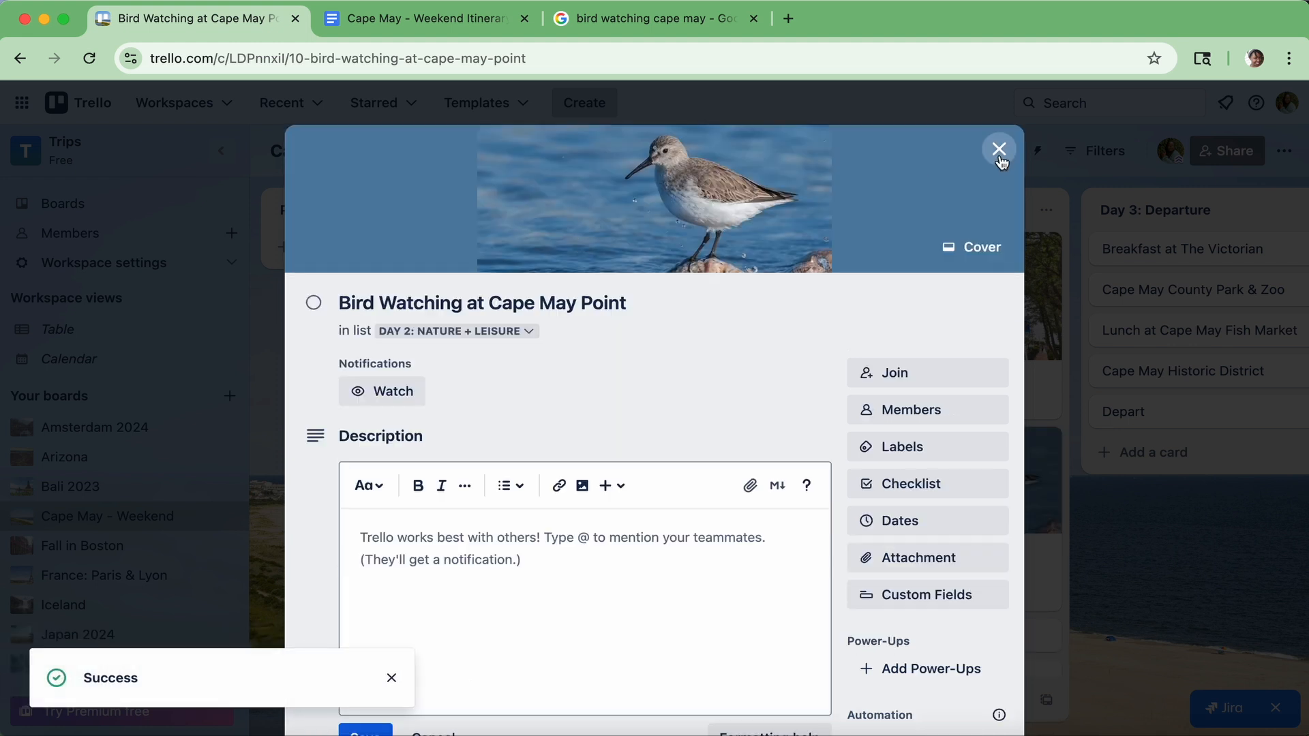
click(1000, 150)
Step: Search Google Images for "red store cape may point" and copy the Cape May photo of the red building with purple irises
click(697, 19)
click(667, 54)
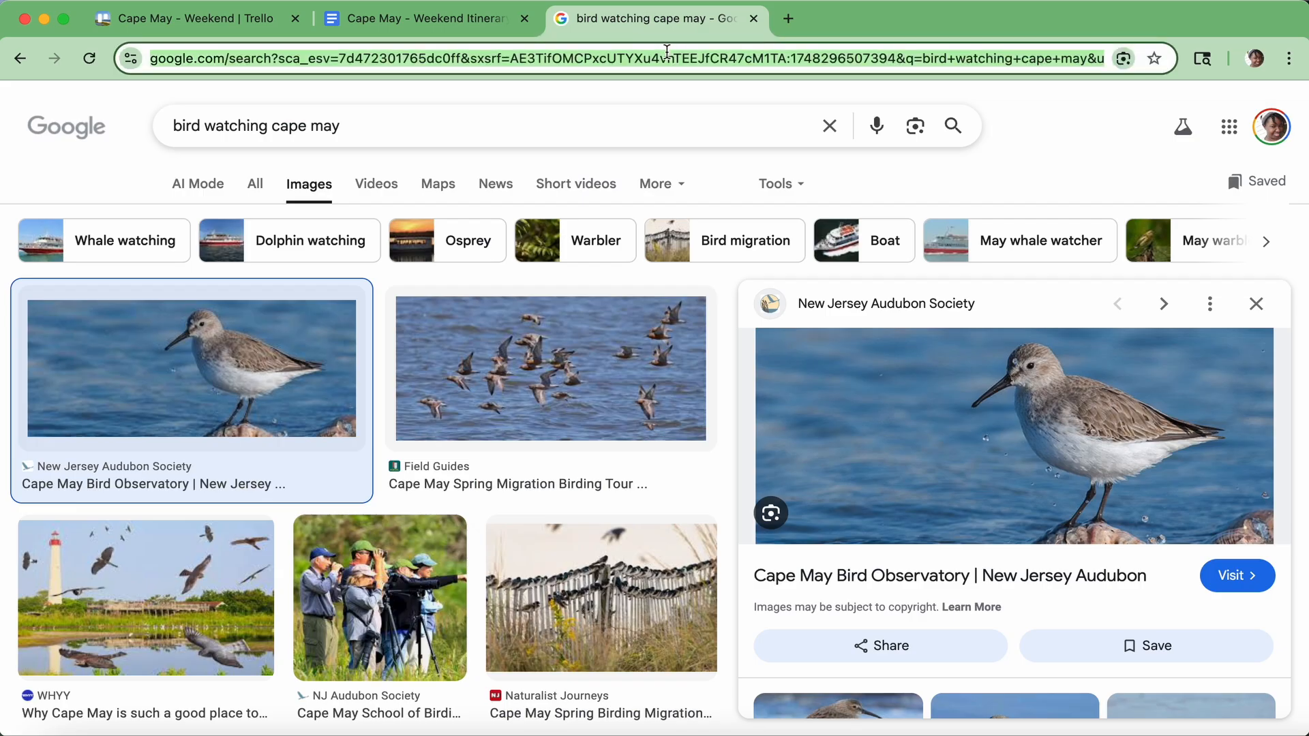
text(red store)
key(Return)
click(313, 189)
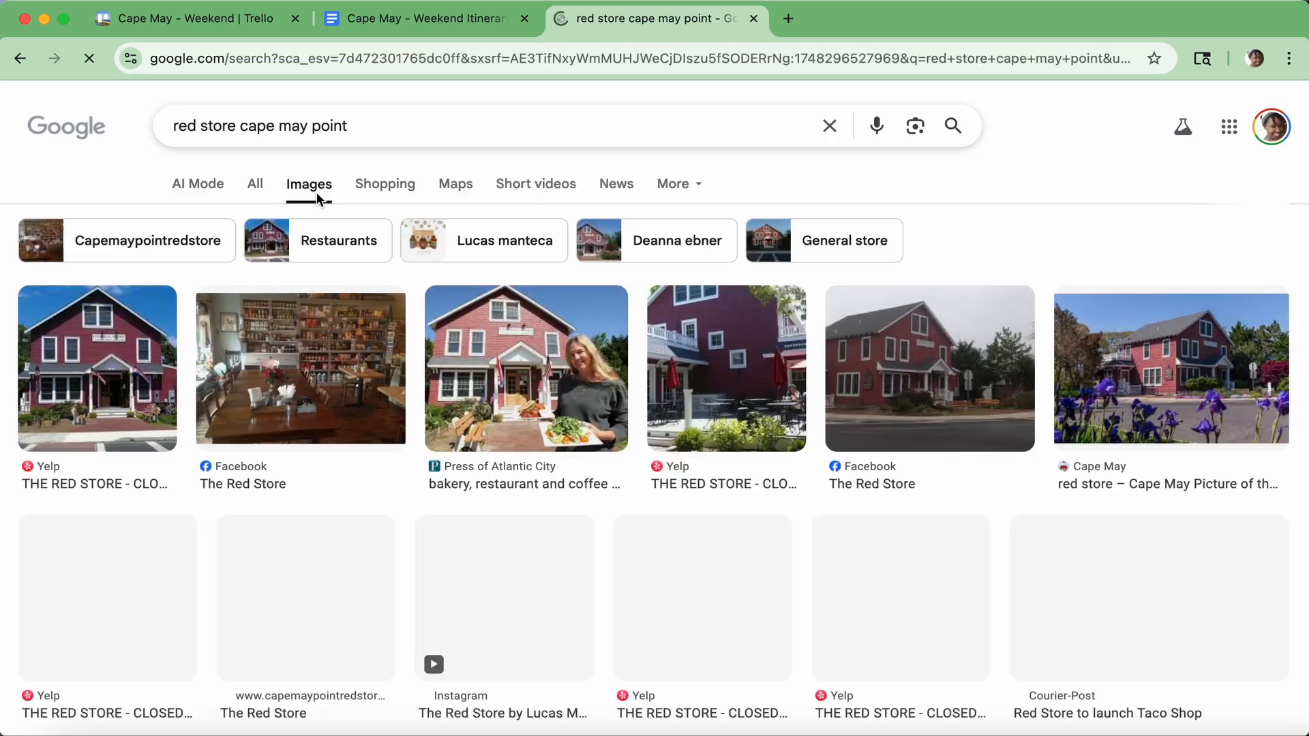
click(1171, 368)
right_click(1032, 374)
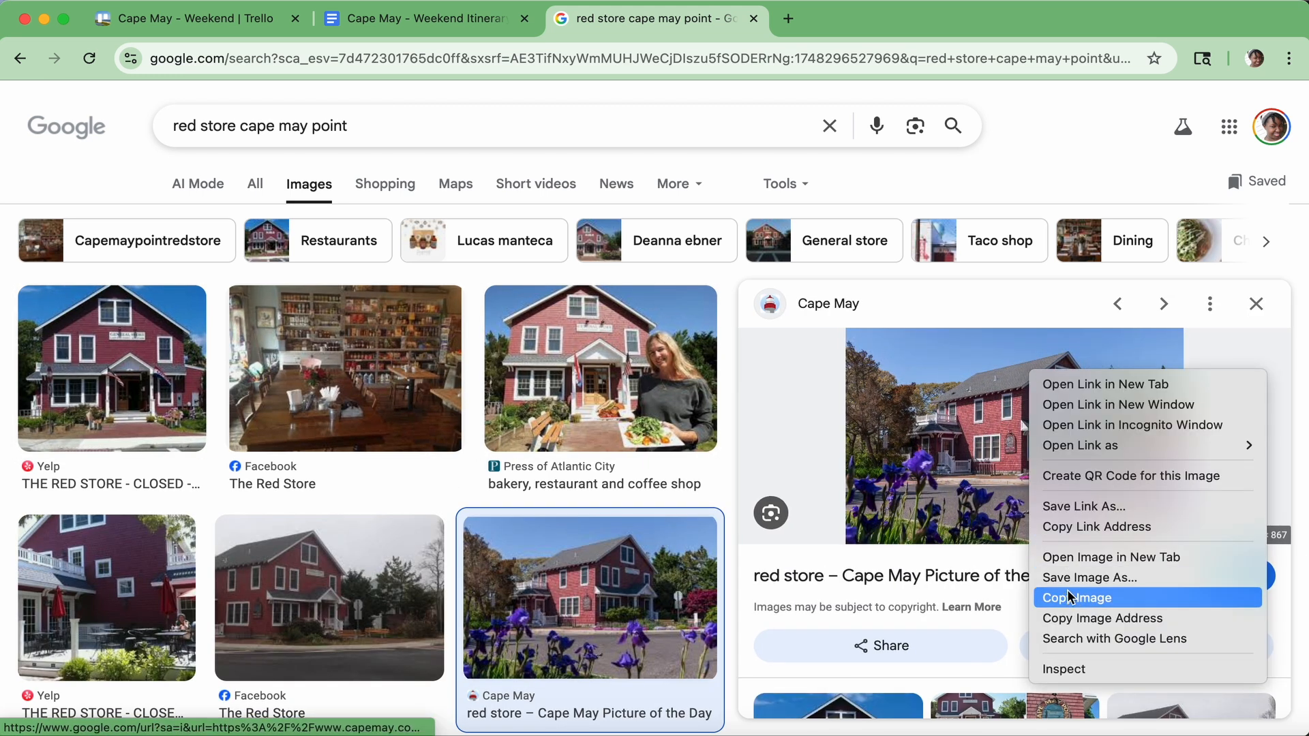
click(1069, 597)
Step: On the Trello board, paste the copied store photo into Lunch at The Red Store and a tiger photo into Cape May County Park & Zoo as covers
click(184, 19)
click(913, 637)
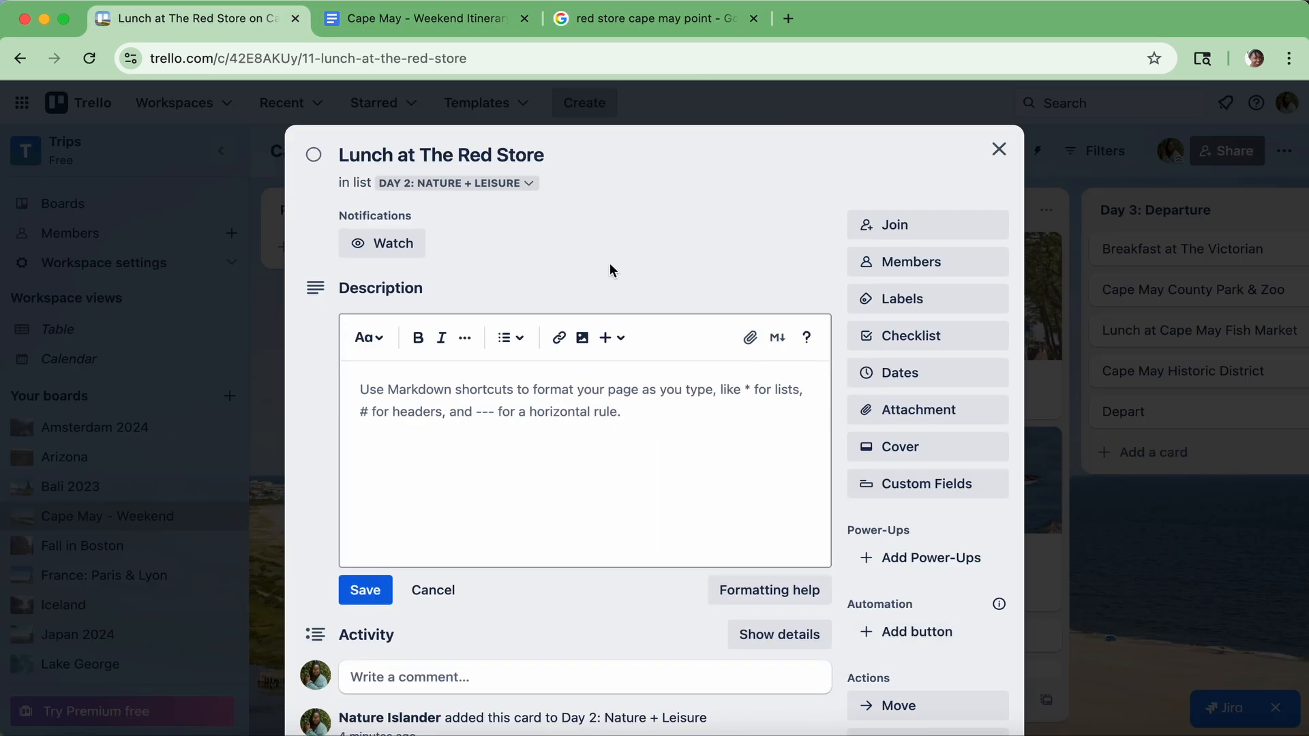
key(super+v)
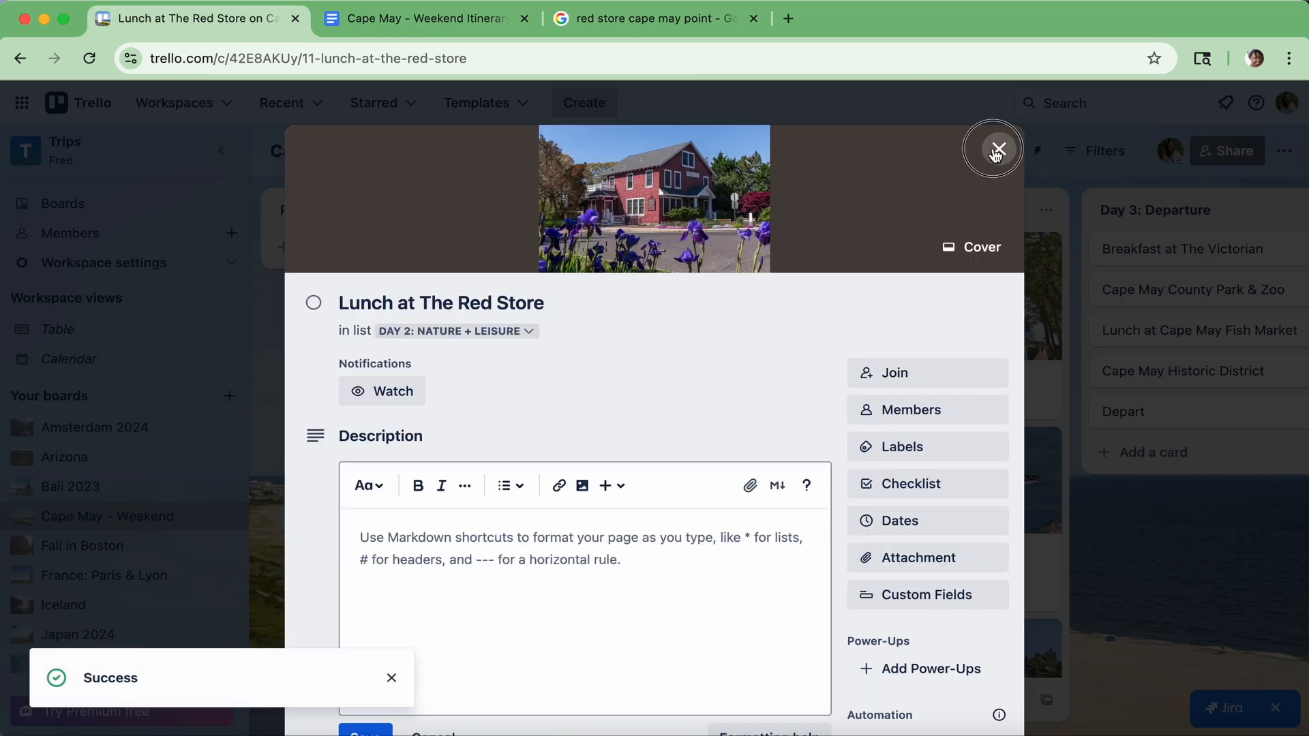
click(1000, 149)
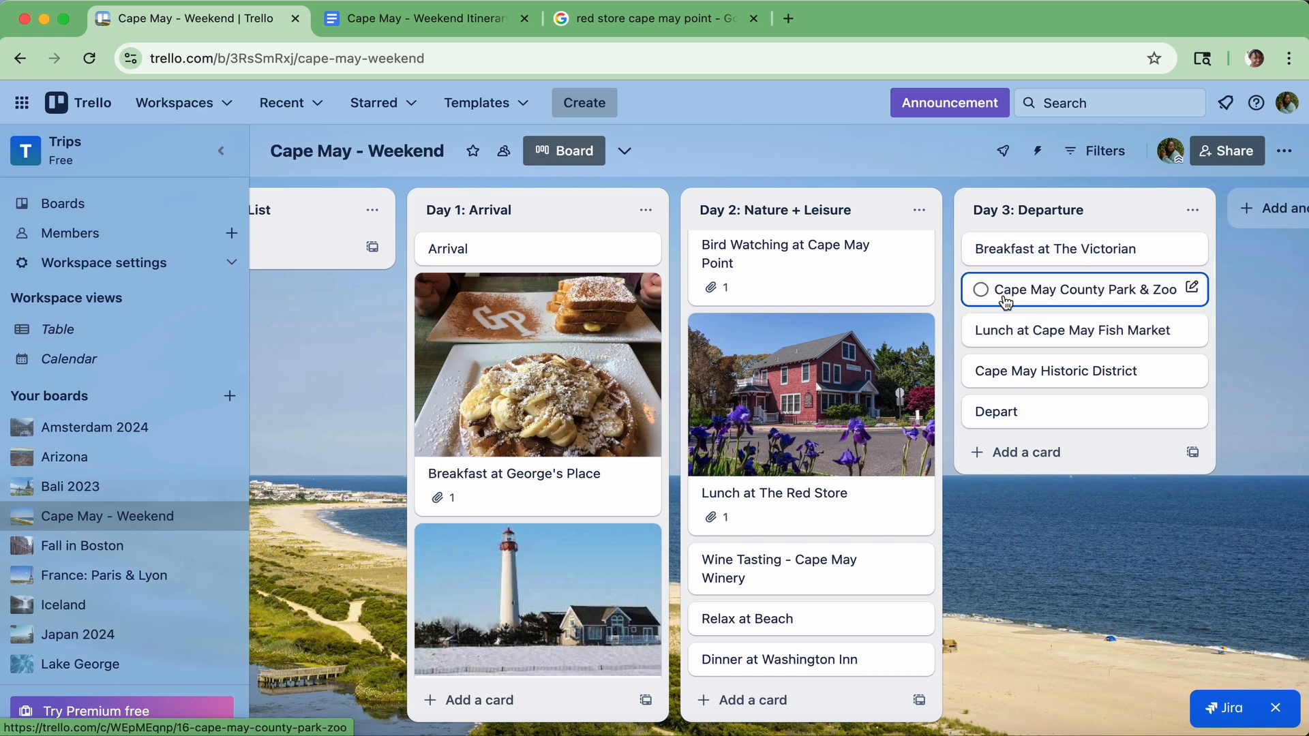
key(super+v)
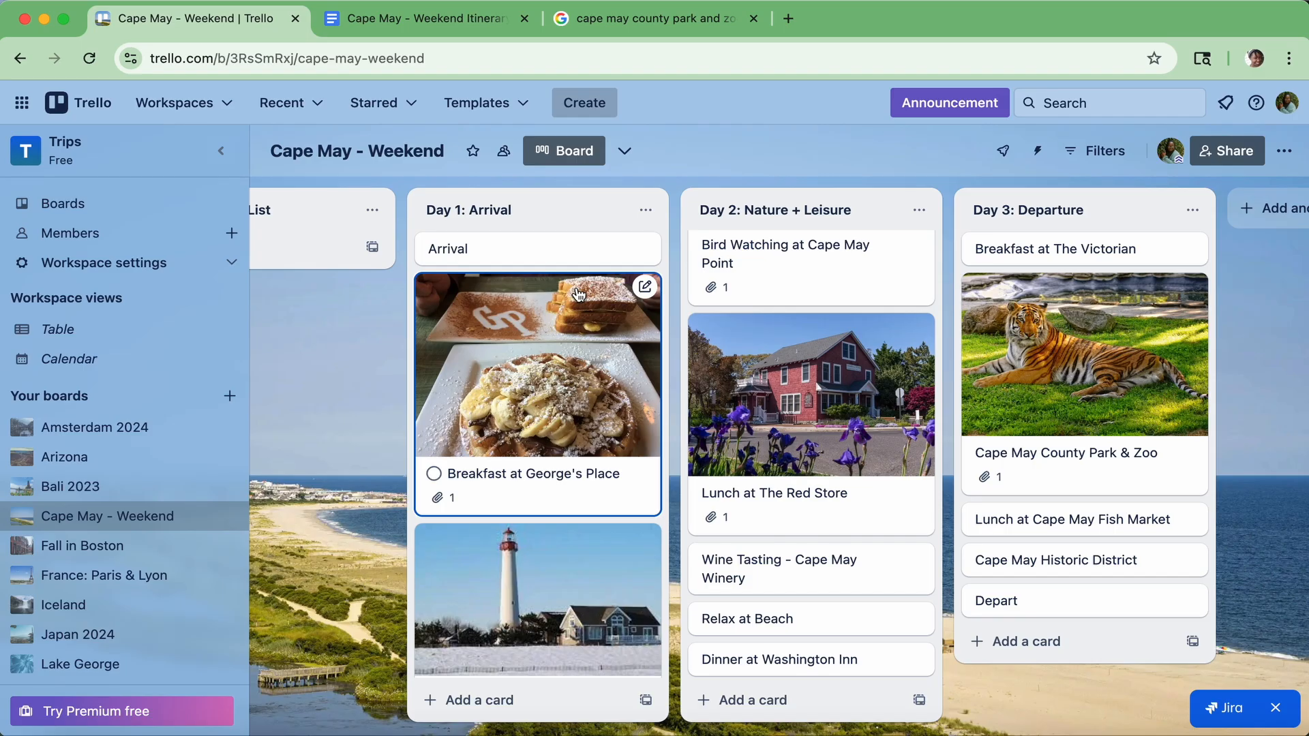
Step: Set the Breakfast at George's Place card's cover to the full-card size with the title over the image
scroll(578, 295, left, 2)
click(588, 383)
click(975, 247)
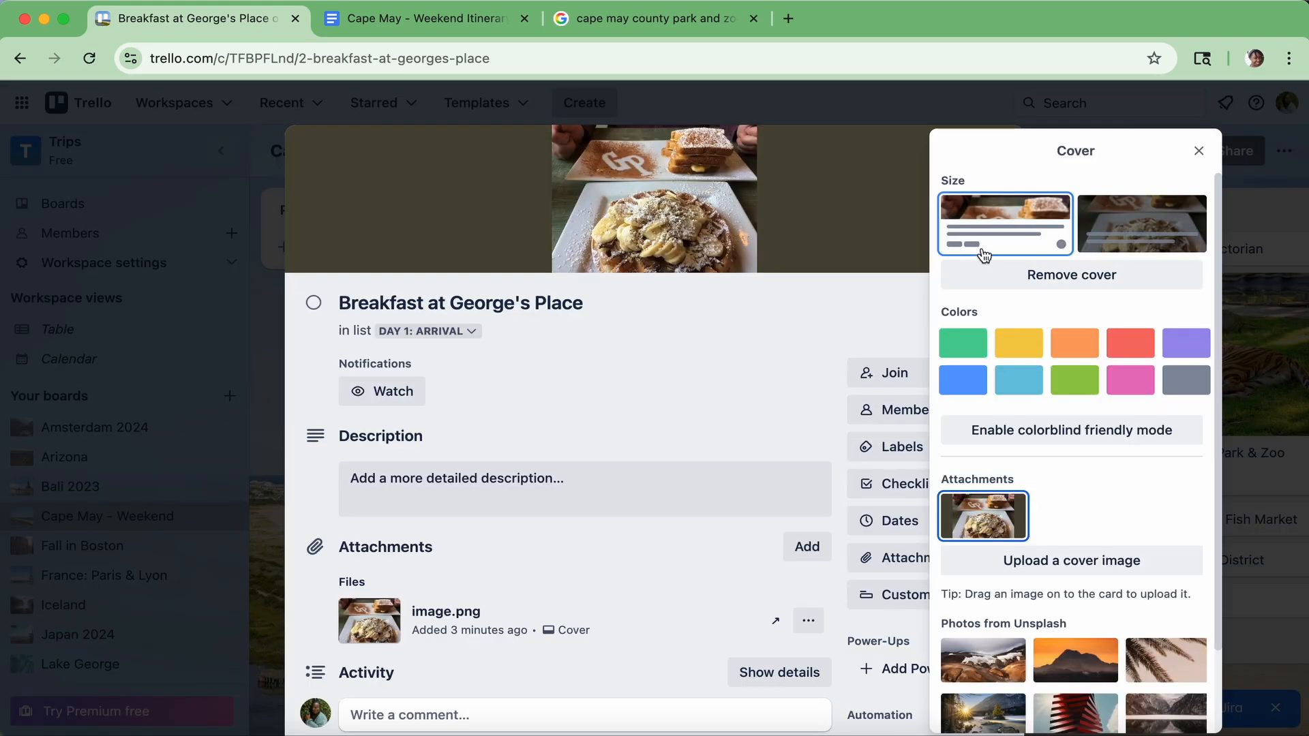
click(1127, 227)
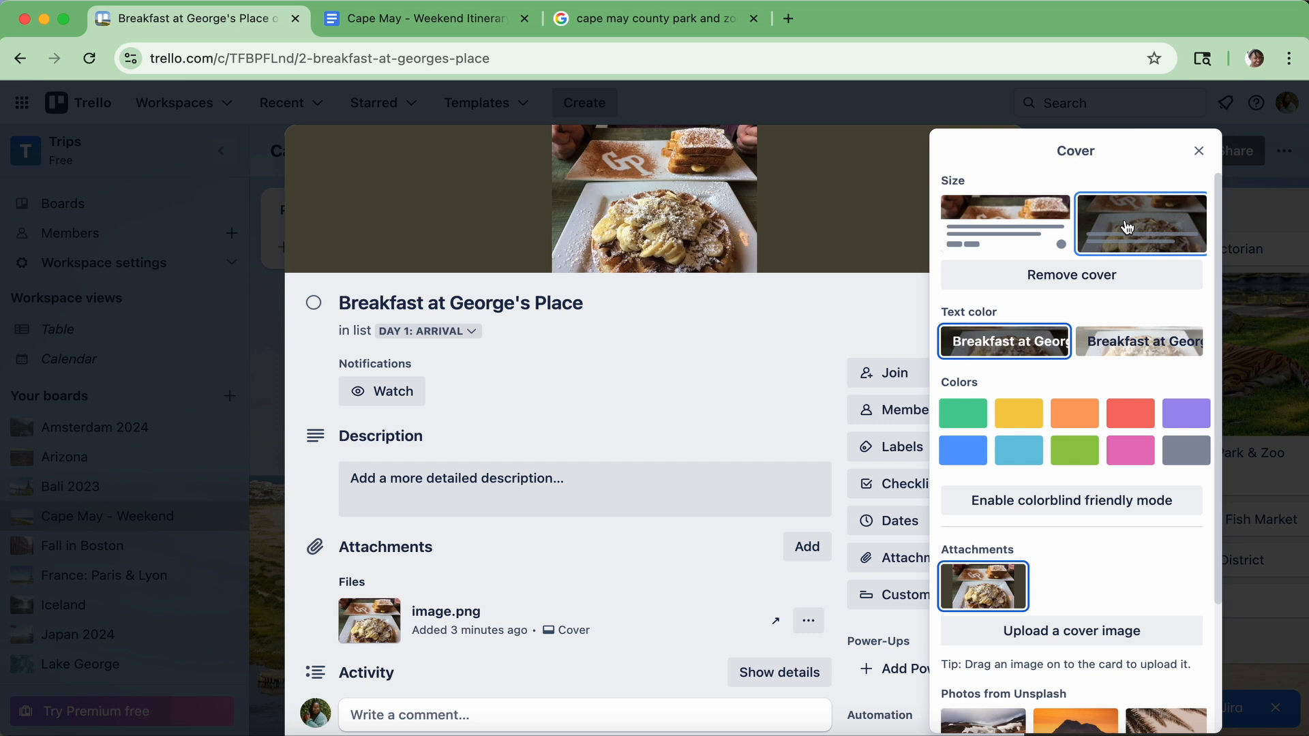
click(1198, 150)
click(1001, 147)
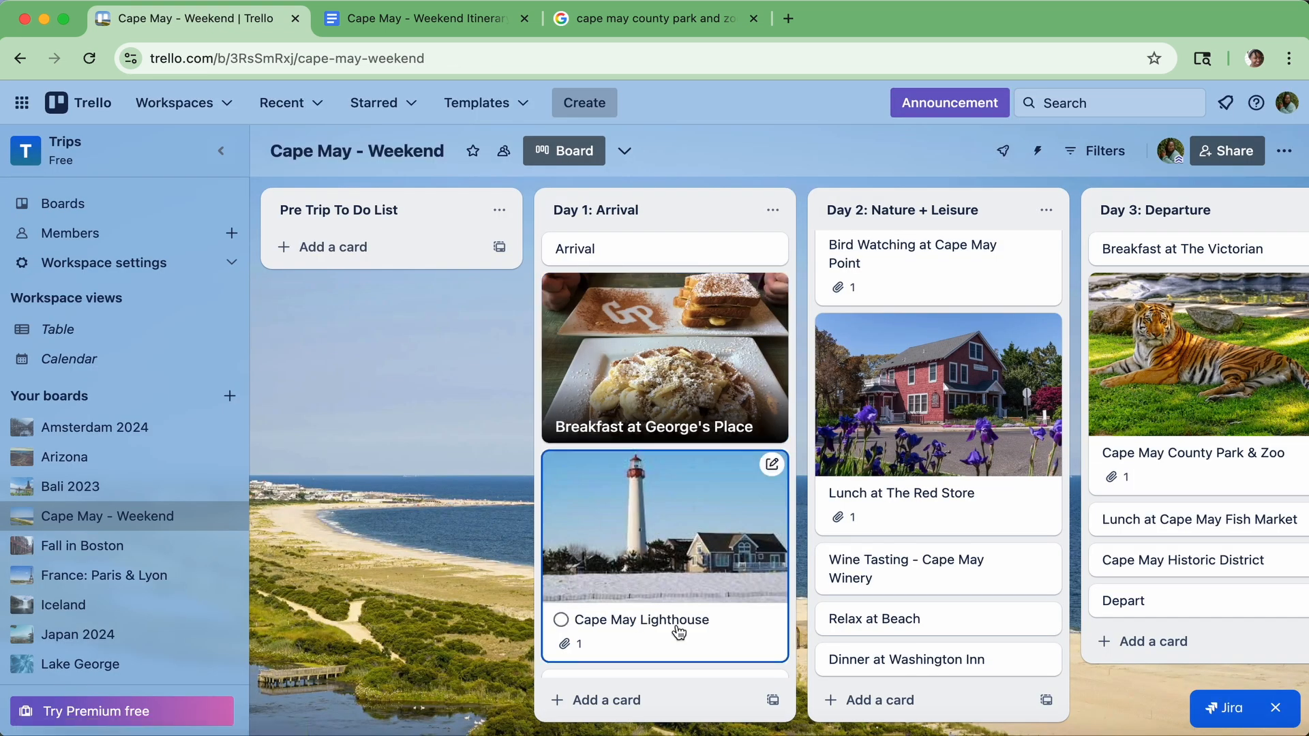
Step: Set the Cape May Lighthouse card's cover to the full-card size with the title over the image
click(705, 631)
click(970, 255)
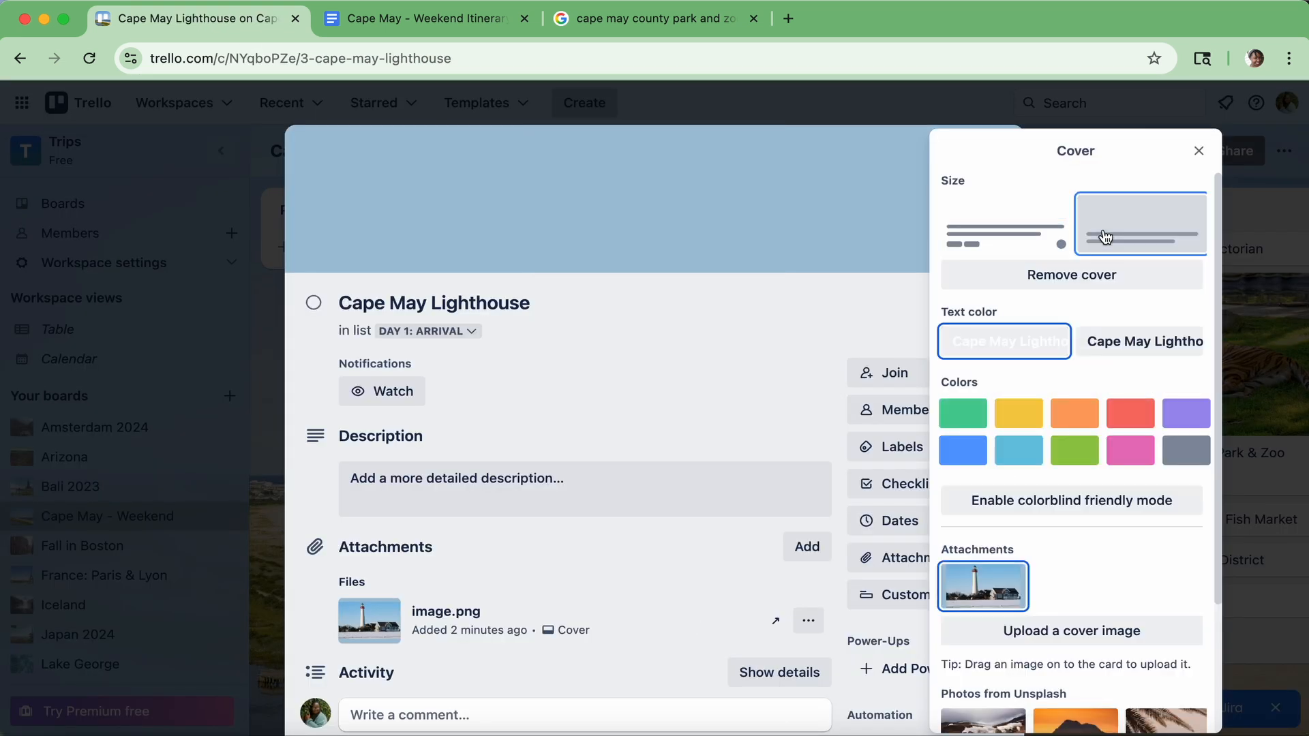
click(1199, 151)
click(998, 150)
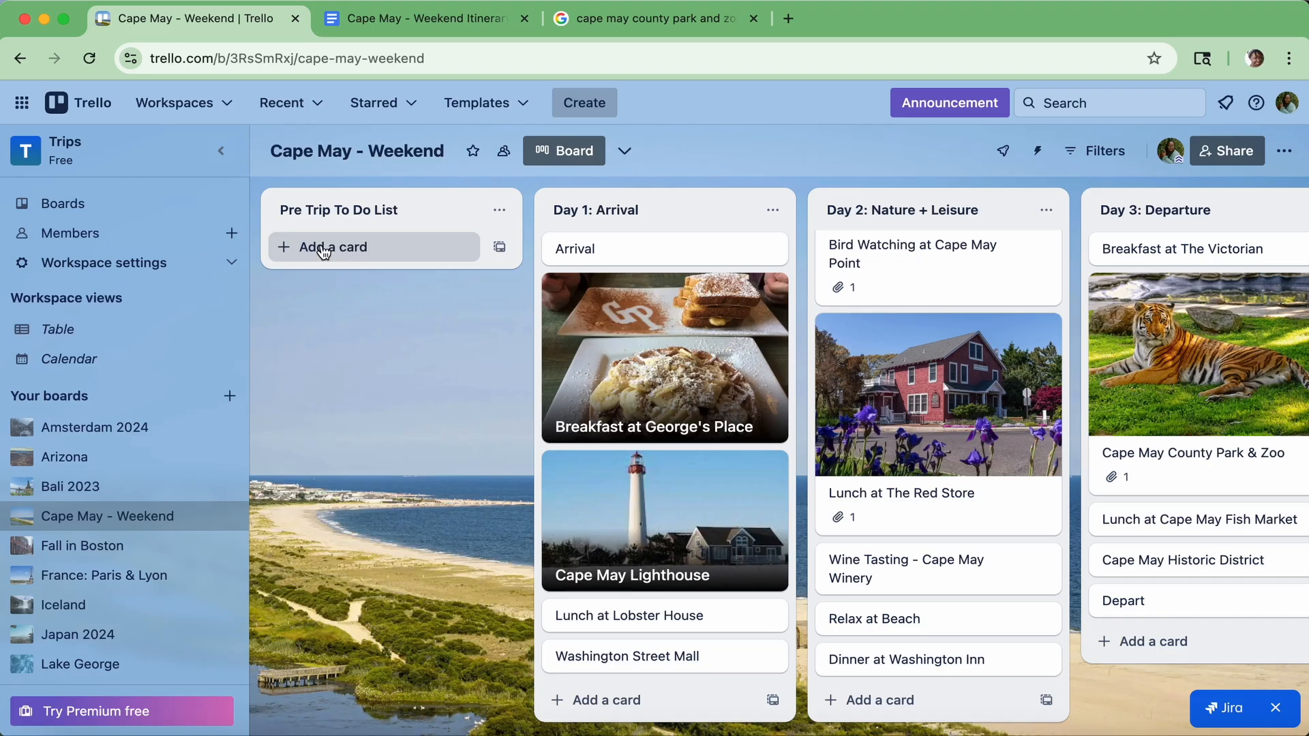
Step: Add a card named Summary to the Pre Trip To Do List and open it
click(313, 247)
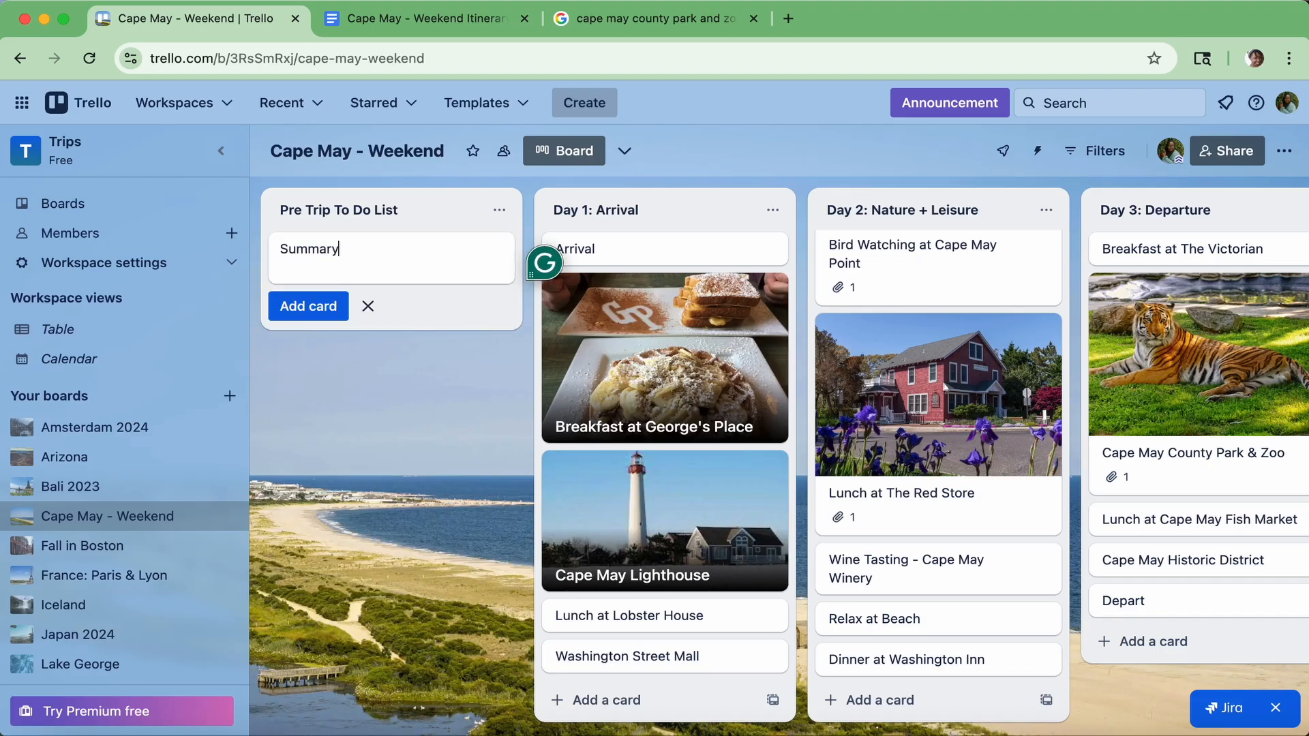
key(Return)
click(325, 258)
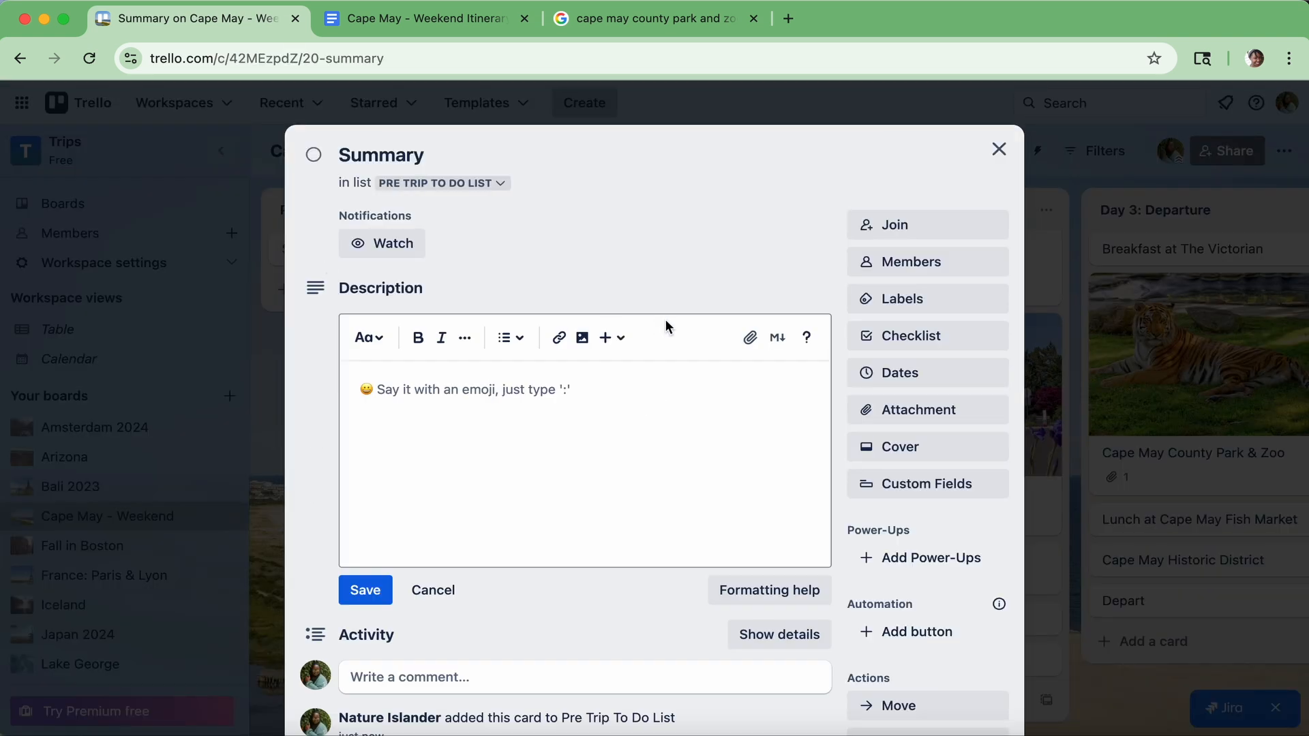
Step: Add a checklist to the Summary card with the item "Book flights"
click(928, 335)
key(Return)
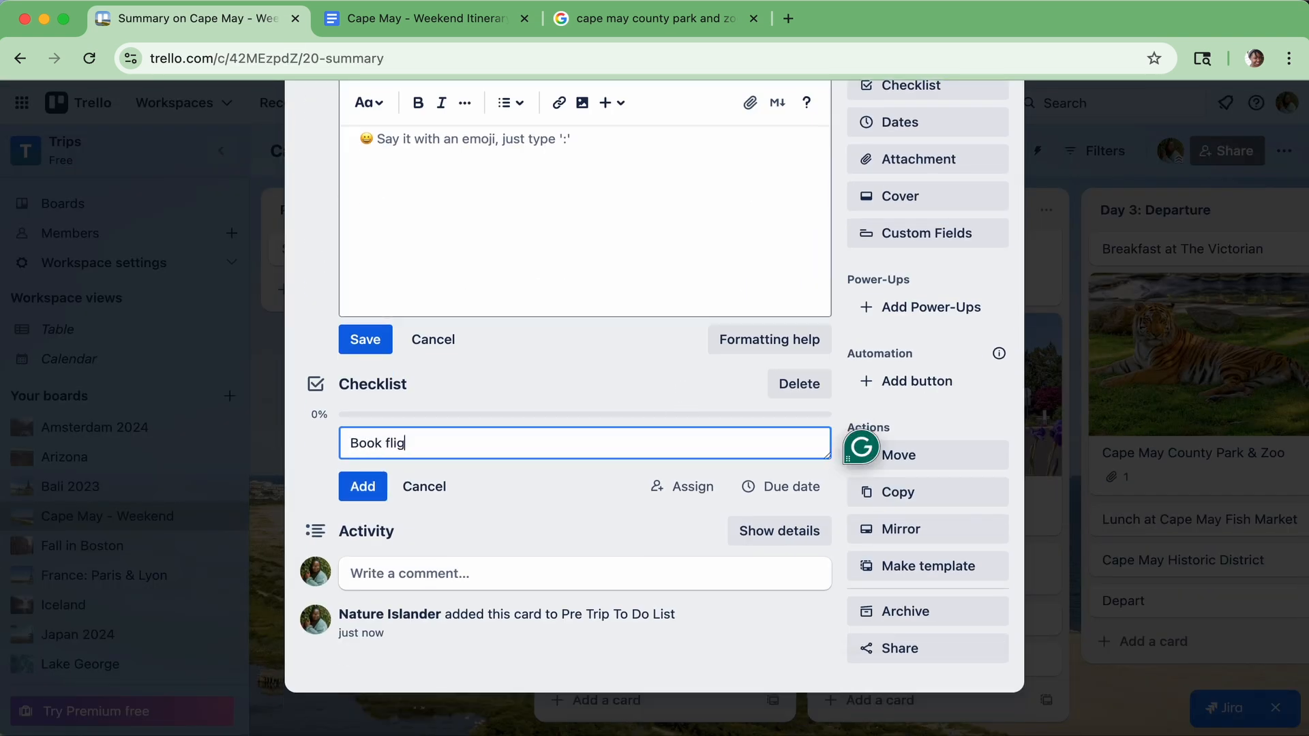
text(Book flights)
key(Return)
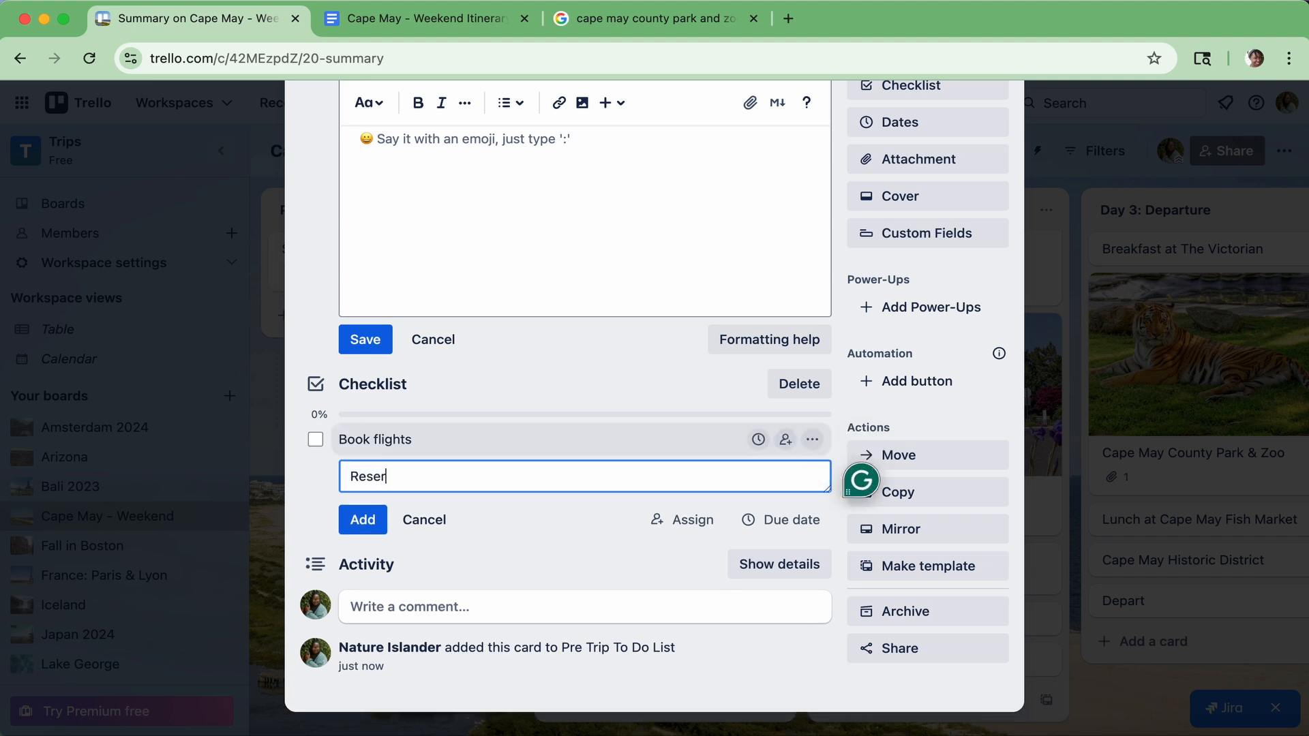
Step: Add the checklist items "Reserve Rental", "Purchase Tickets to the Zoo" and "Lunch Reservation - Popular Resturant" to the Summary card
text(Reserve Rental)
key(Return)
text(Purchase Ticket)
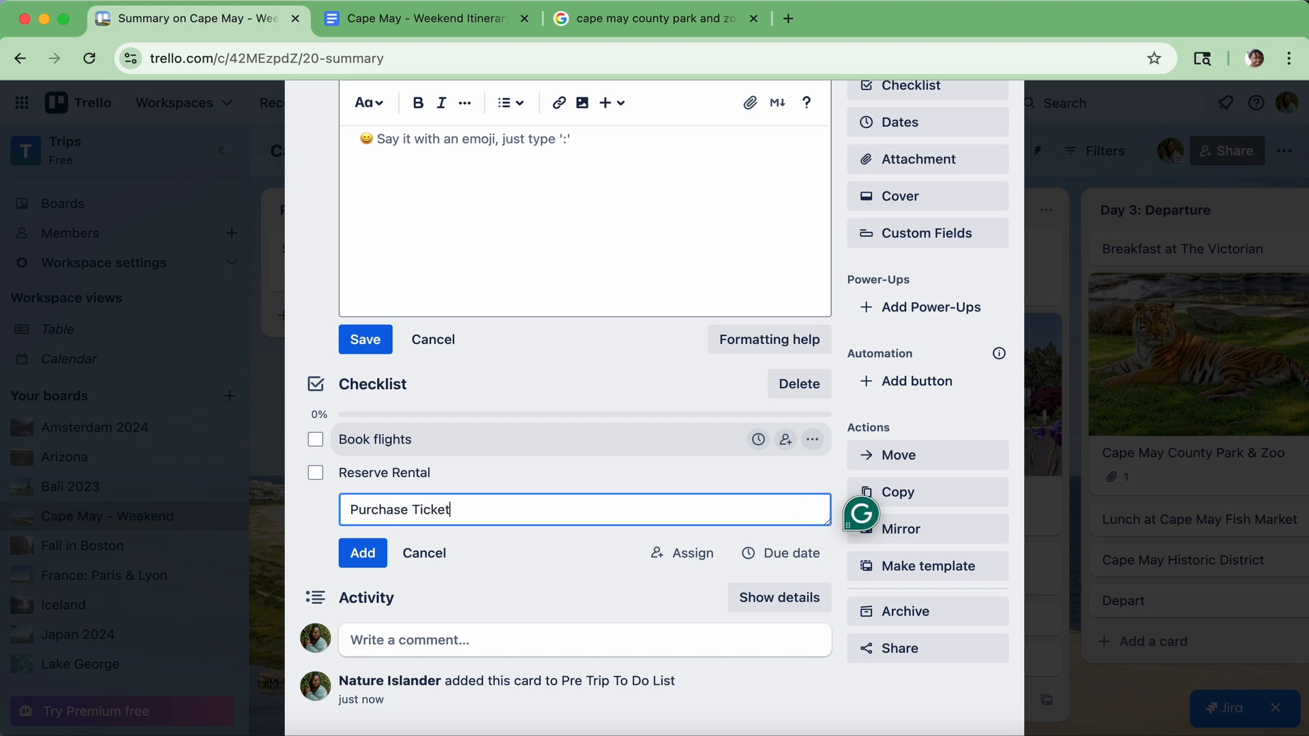
text(s to the Zoo)
key(Return)
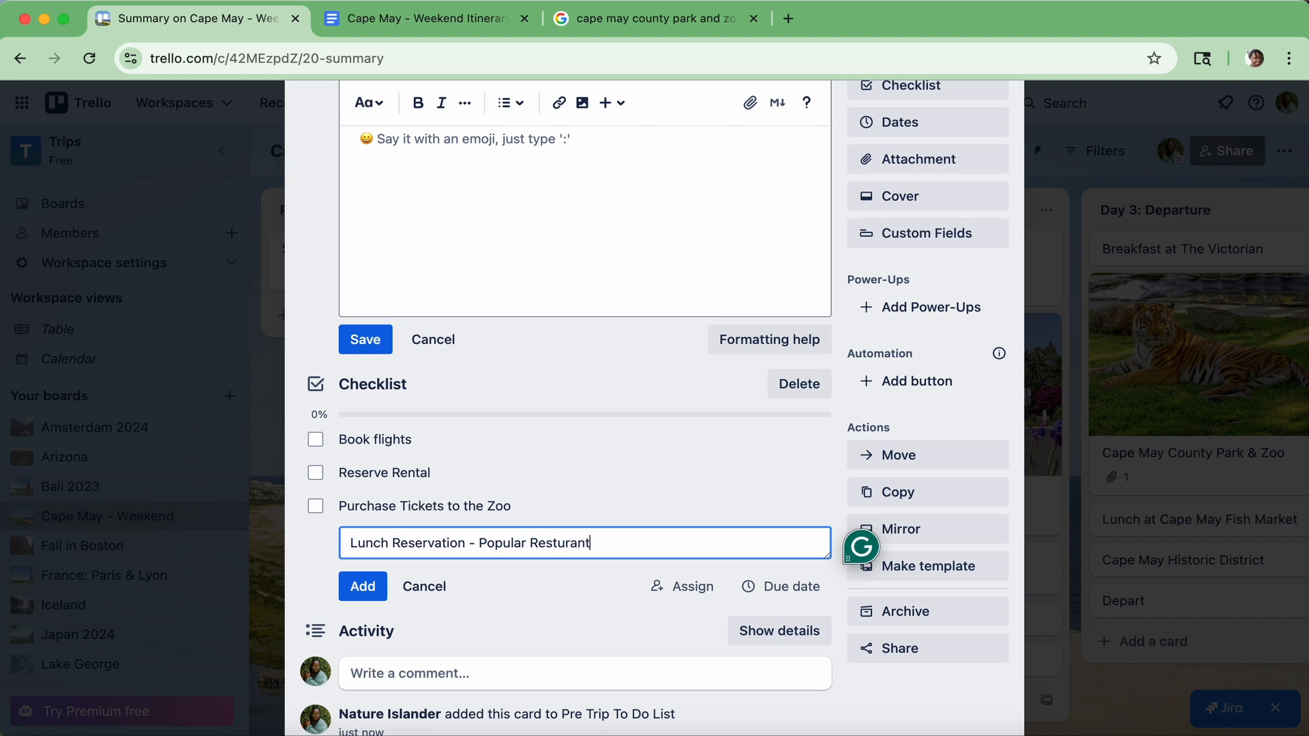
key(Return)
Step: Mark the Reserve Rental item as complete in the Summary card's checklist and close the card
scroll(549, 227, up, 4)
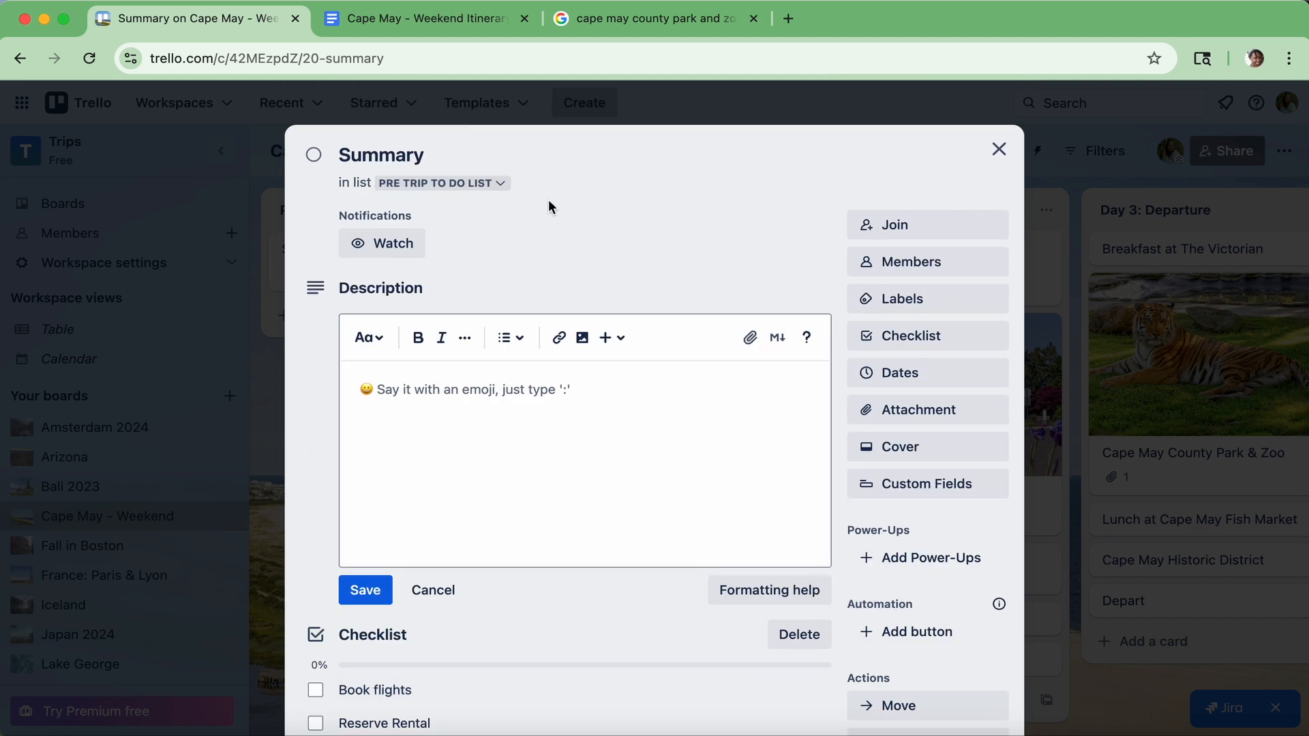
scroll(548, 199, down, 5)
click(315, 396)
scroll(570, 375, up, 5)
scroll(456, 567, down, 5)
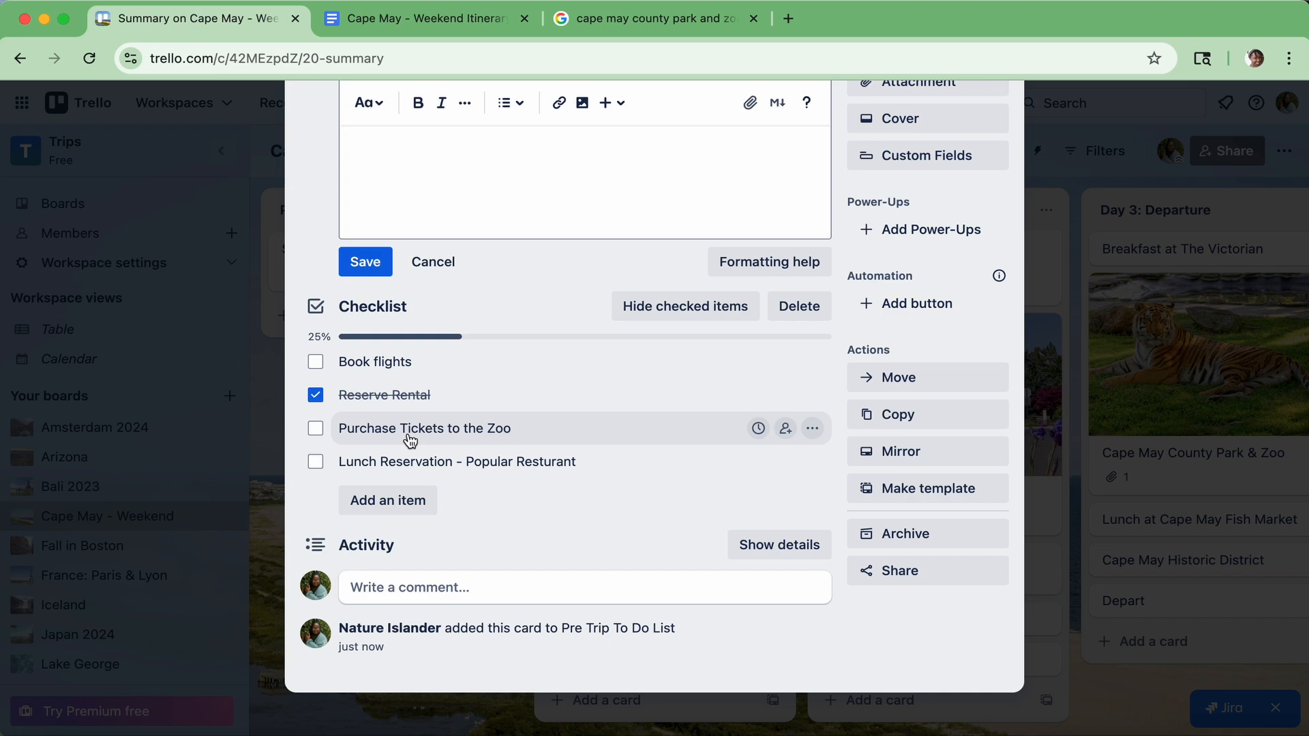
scroll(410, 440, up, 5)
click(1041, 151)
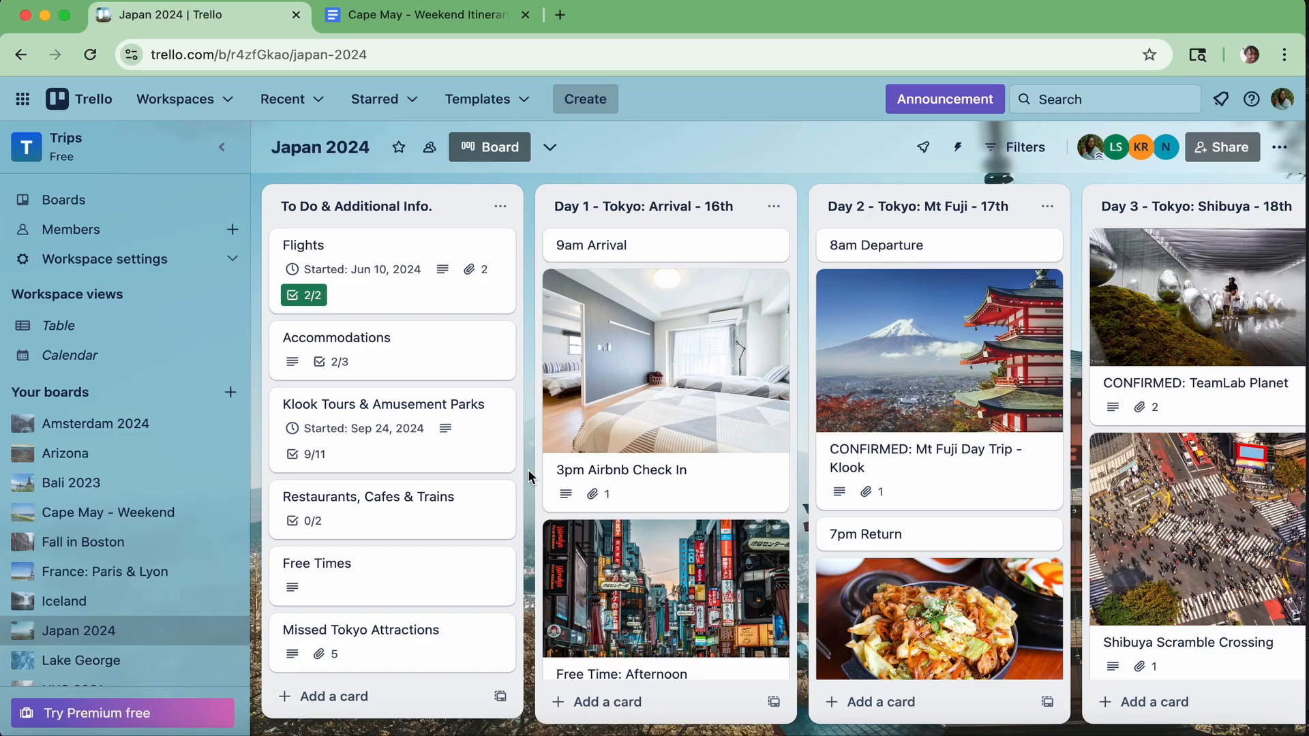
Step: Open the Klook Tours & Amusement Parks card on the Japan 2024 board and examine its Activities checklist and full description with activity links
click(380, 448)
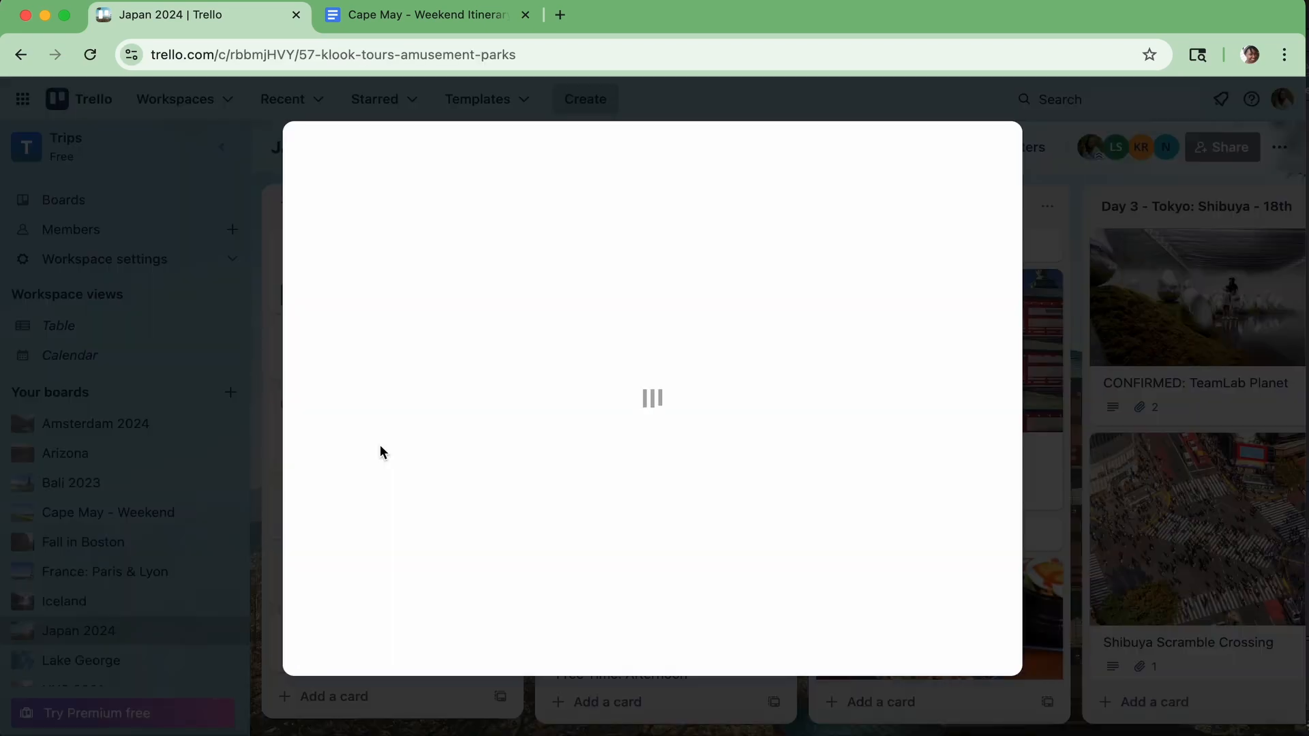
scroll(563, 394, down, 5)
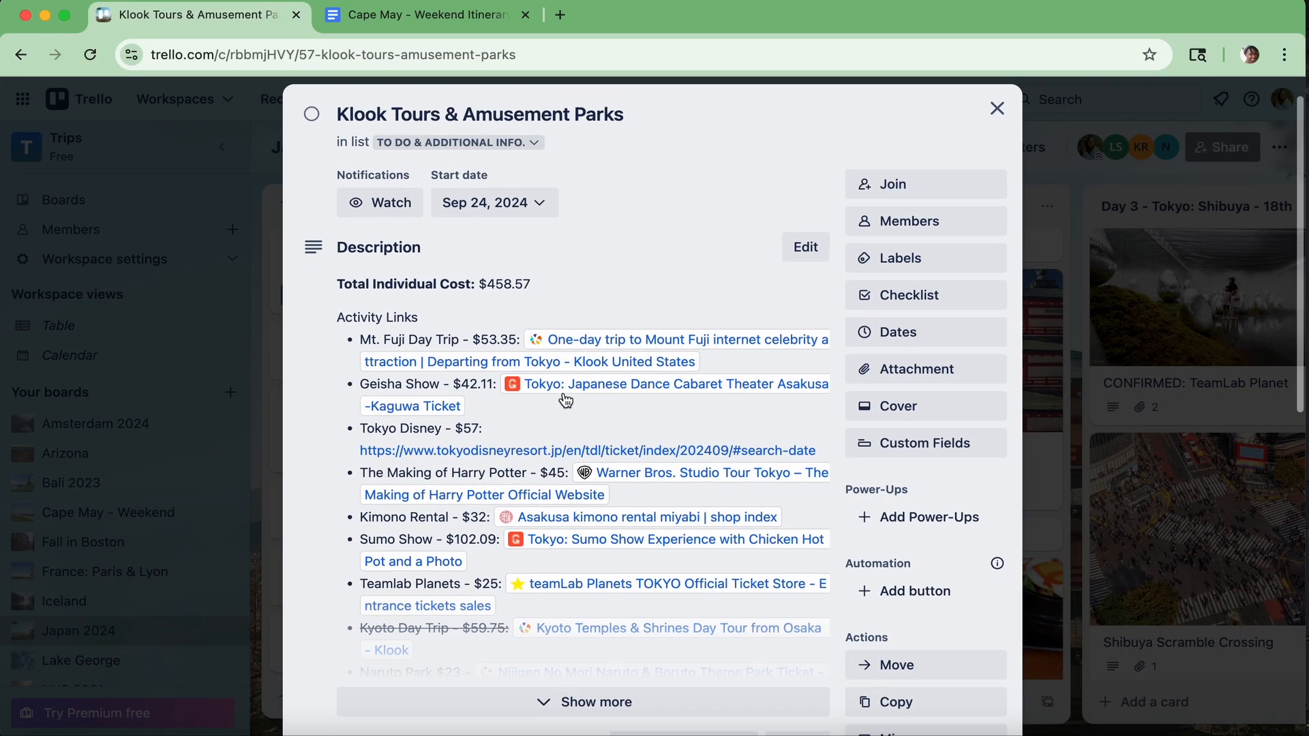
scroll(563, 399, down, 4)
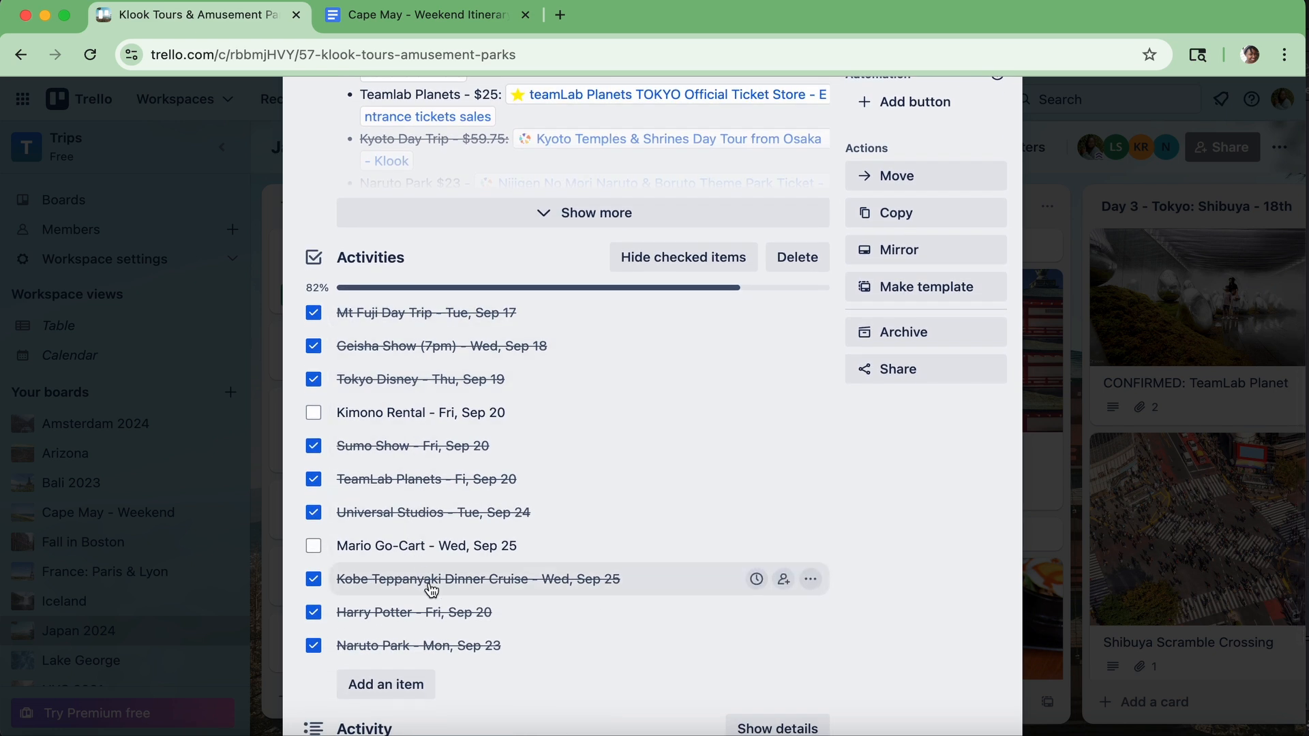
scroll(430, 591, down, 2)
scroll(431, 591, up, 2)
scroll(436, 591, up, 6)
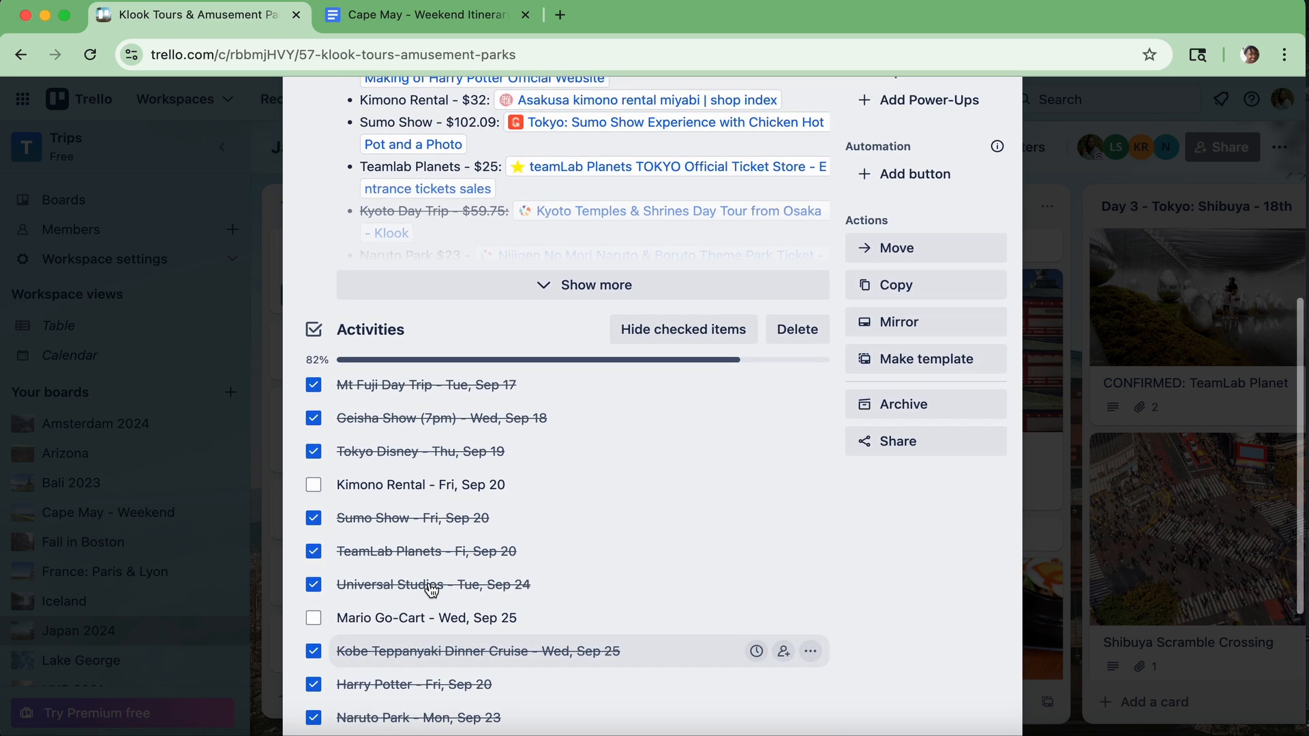
click(449, 593)
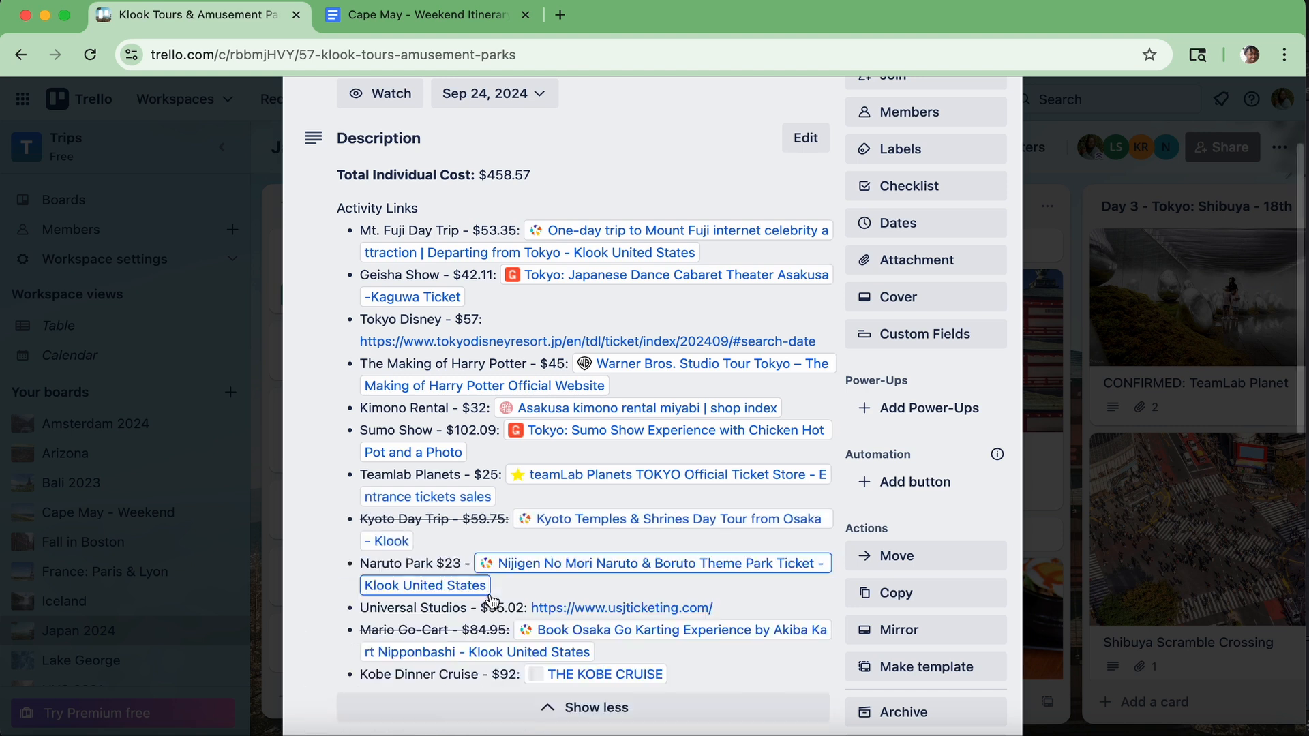
scroll(541, 586, down, 2)
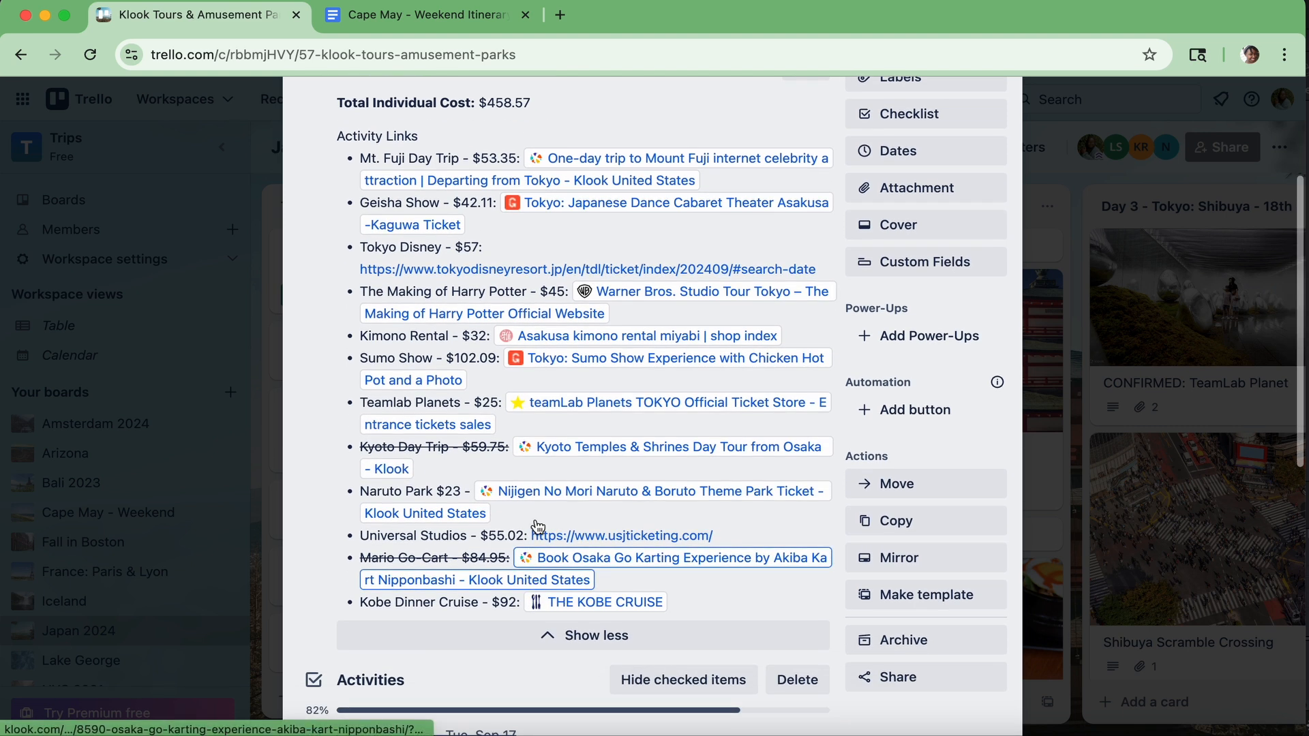
click(536, 495)
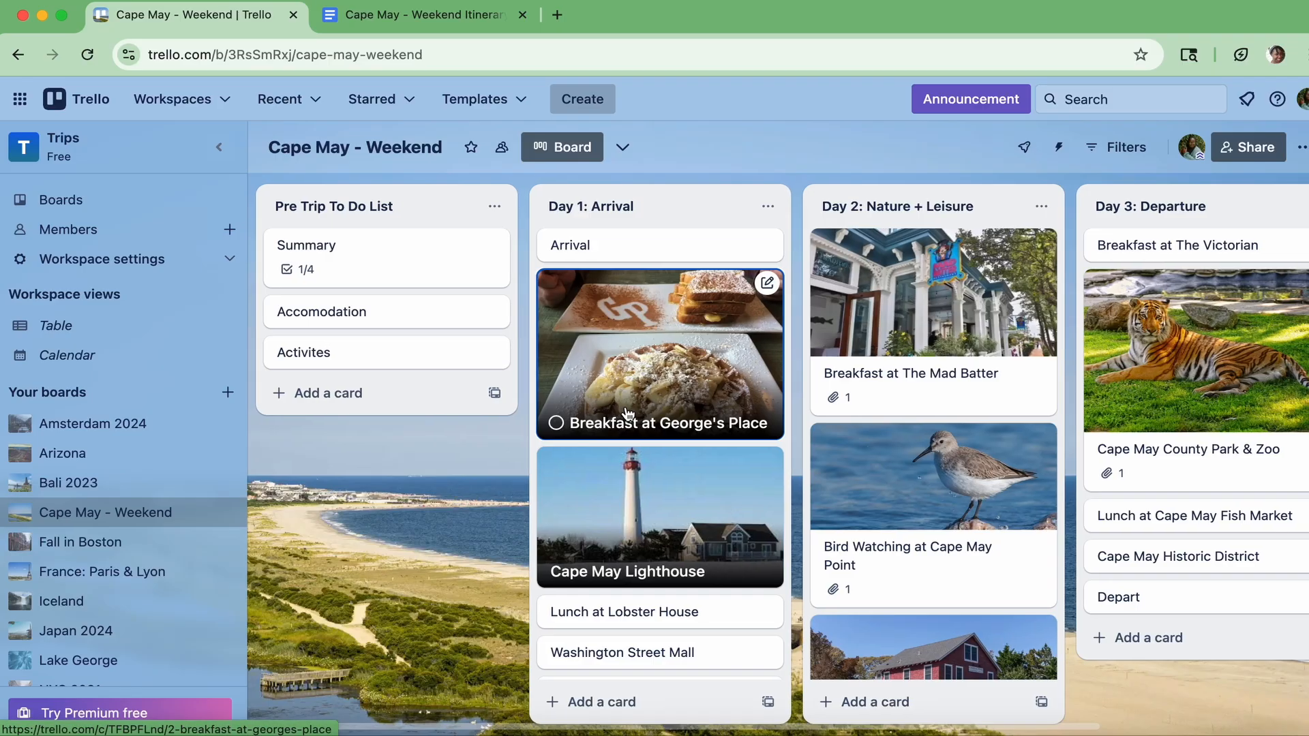
scroll(627, 413, right, 4)
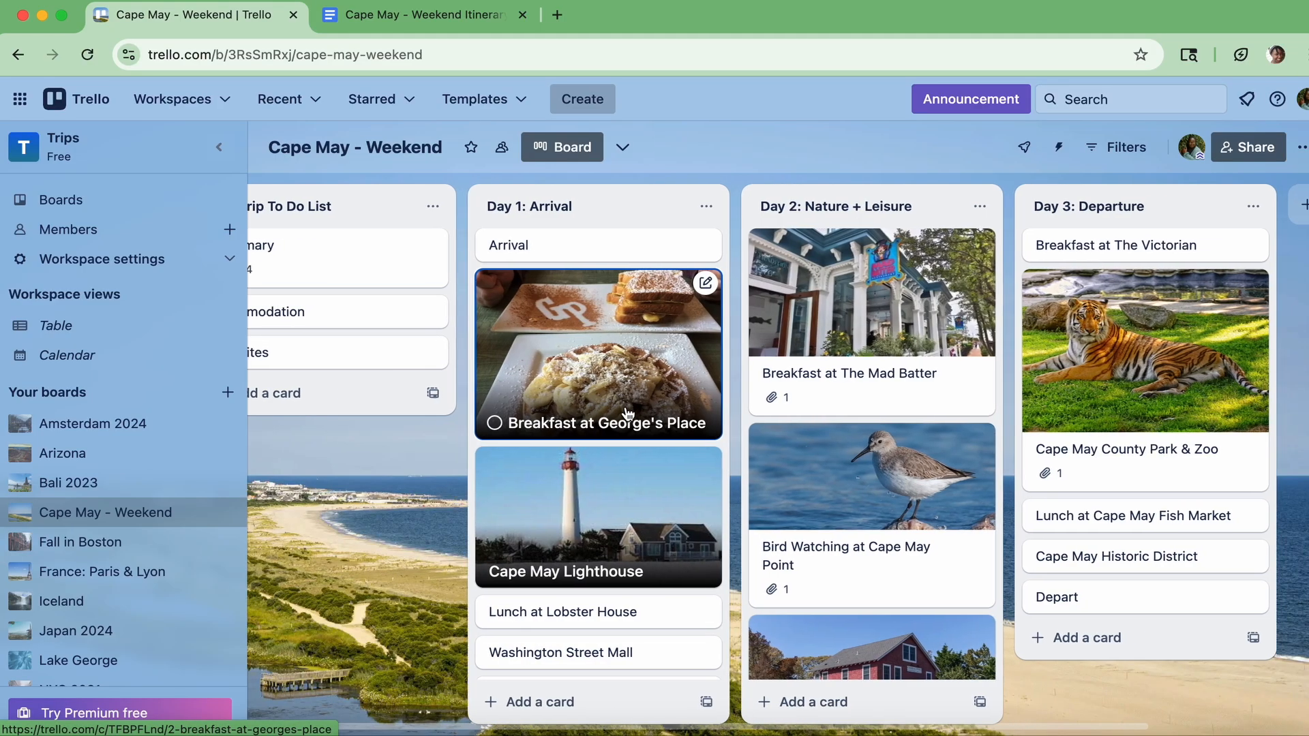
scroll(627, 413, left, 3)
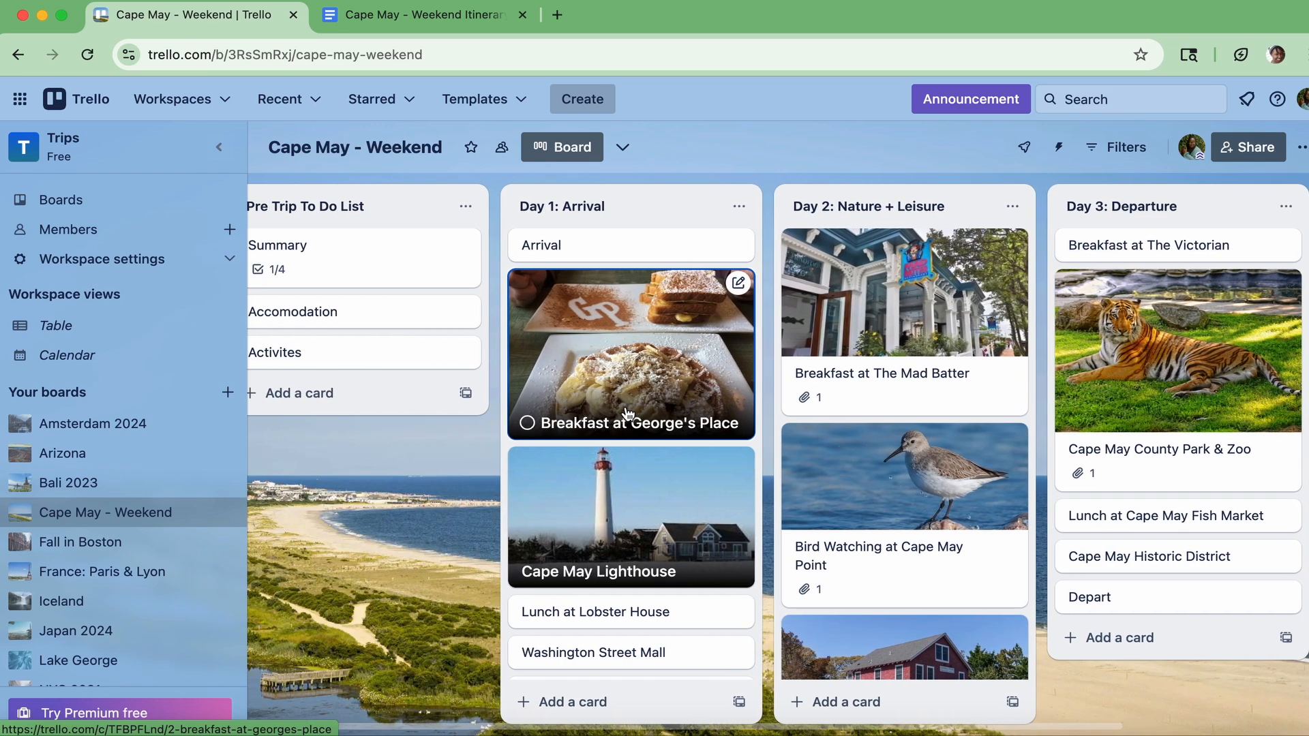
scroll(881, 497, down, 3)
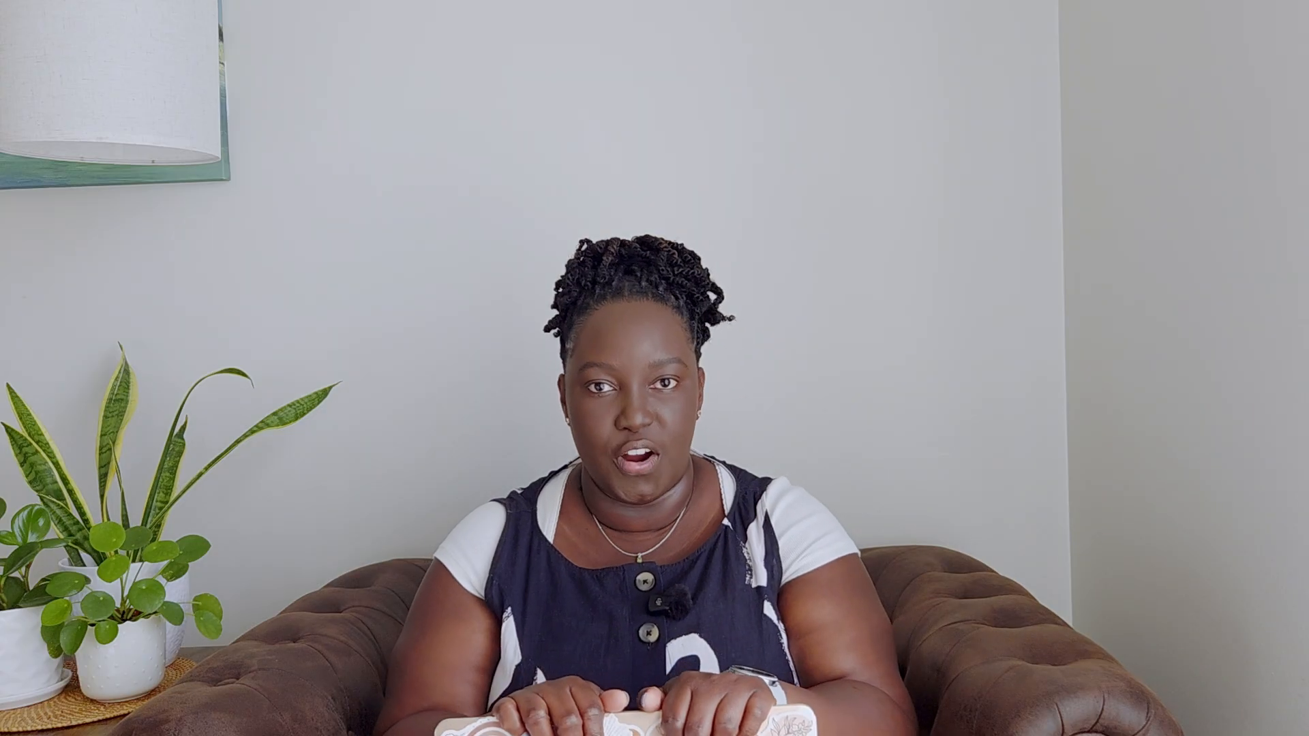